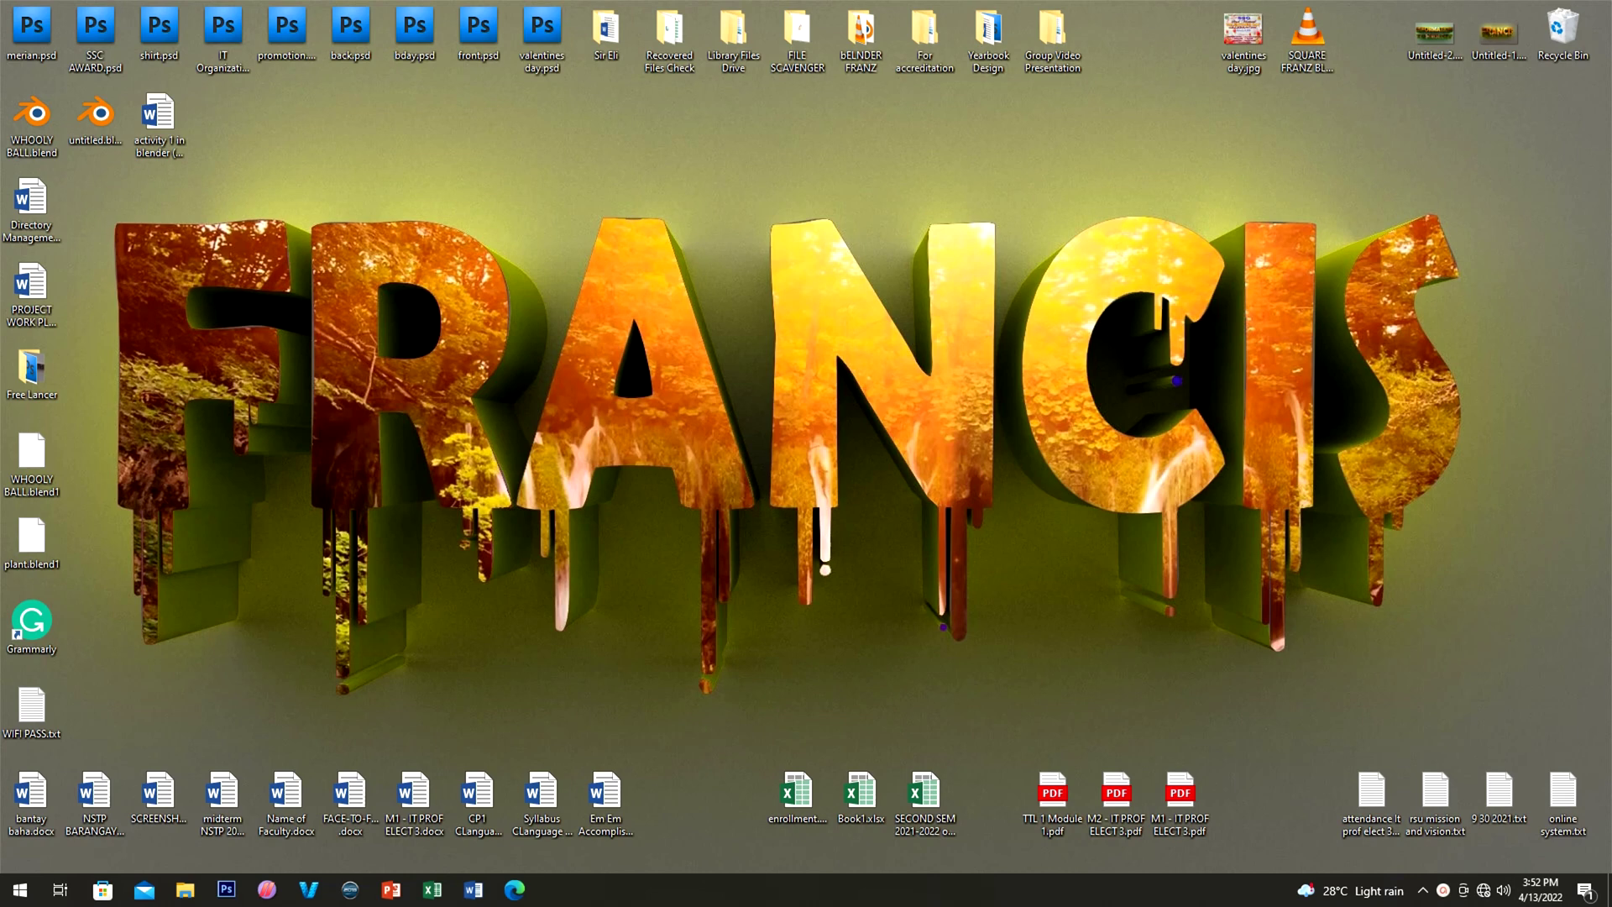
Step: Launch Word 2013 by searching for it from the Start menu
key("super")
type("wrod")
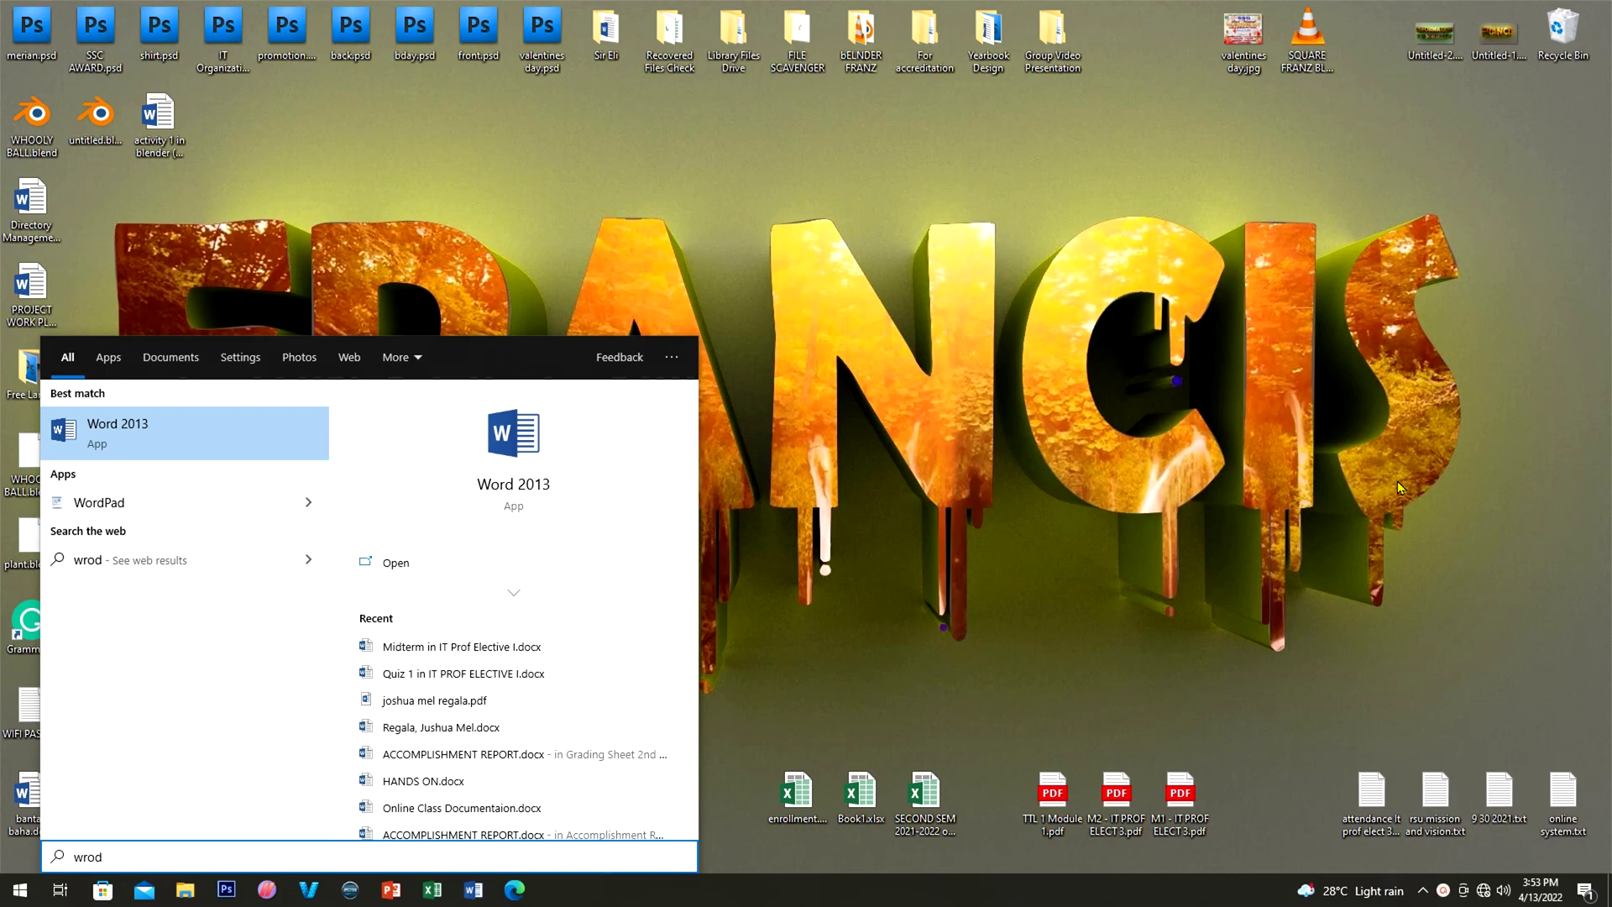
key("Return")
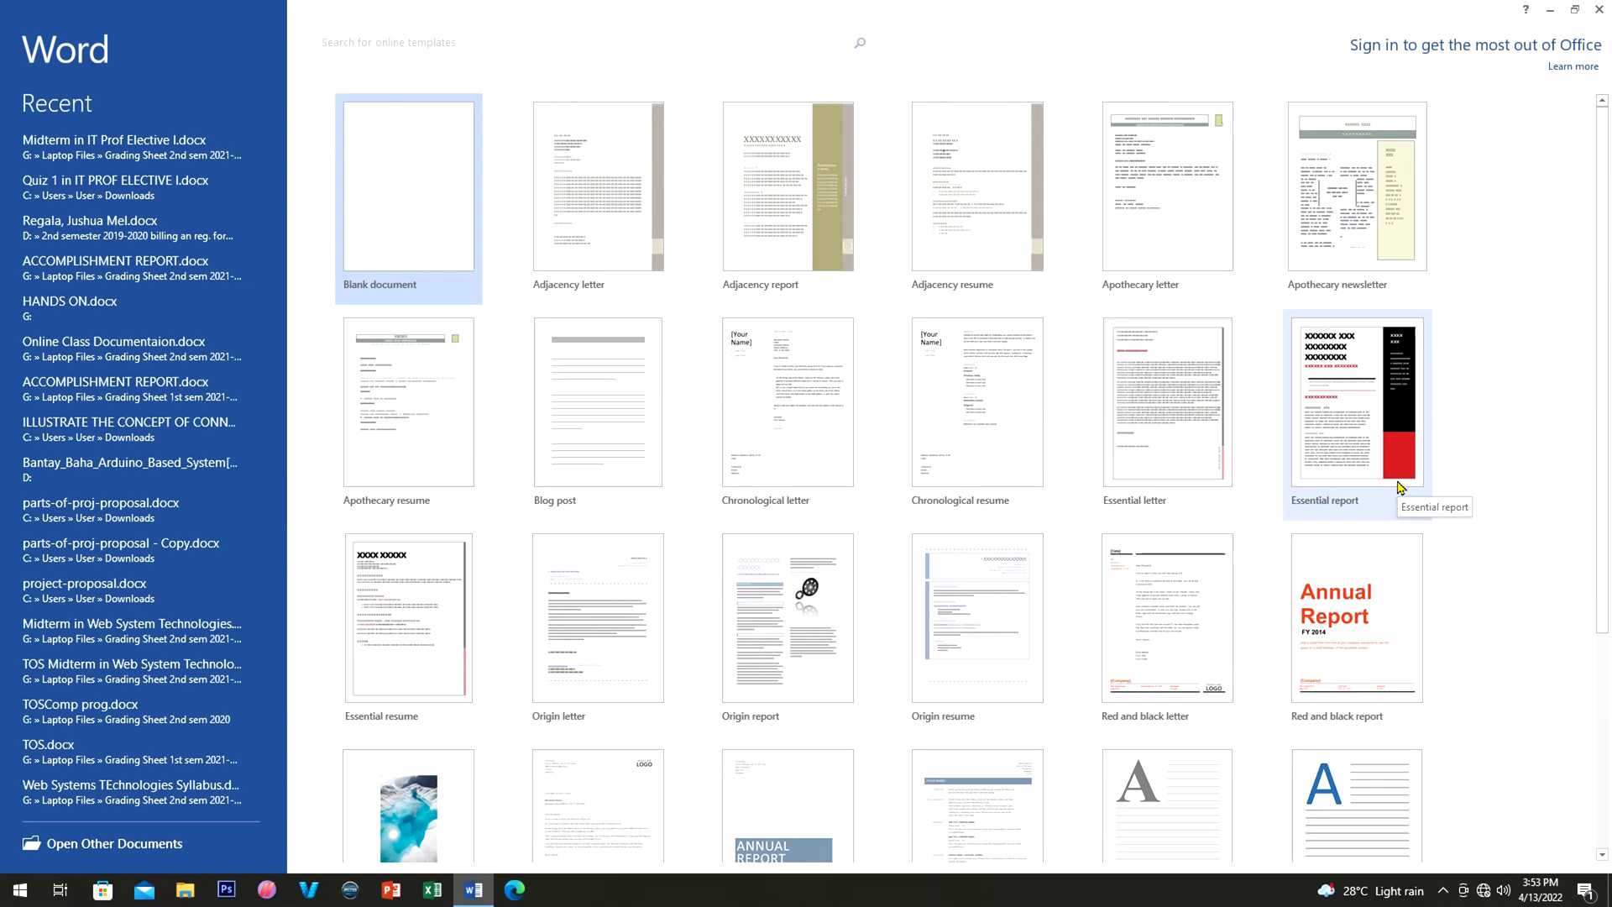
Step: Create a new blank document and zoom in on the page
left_click(408, 237)
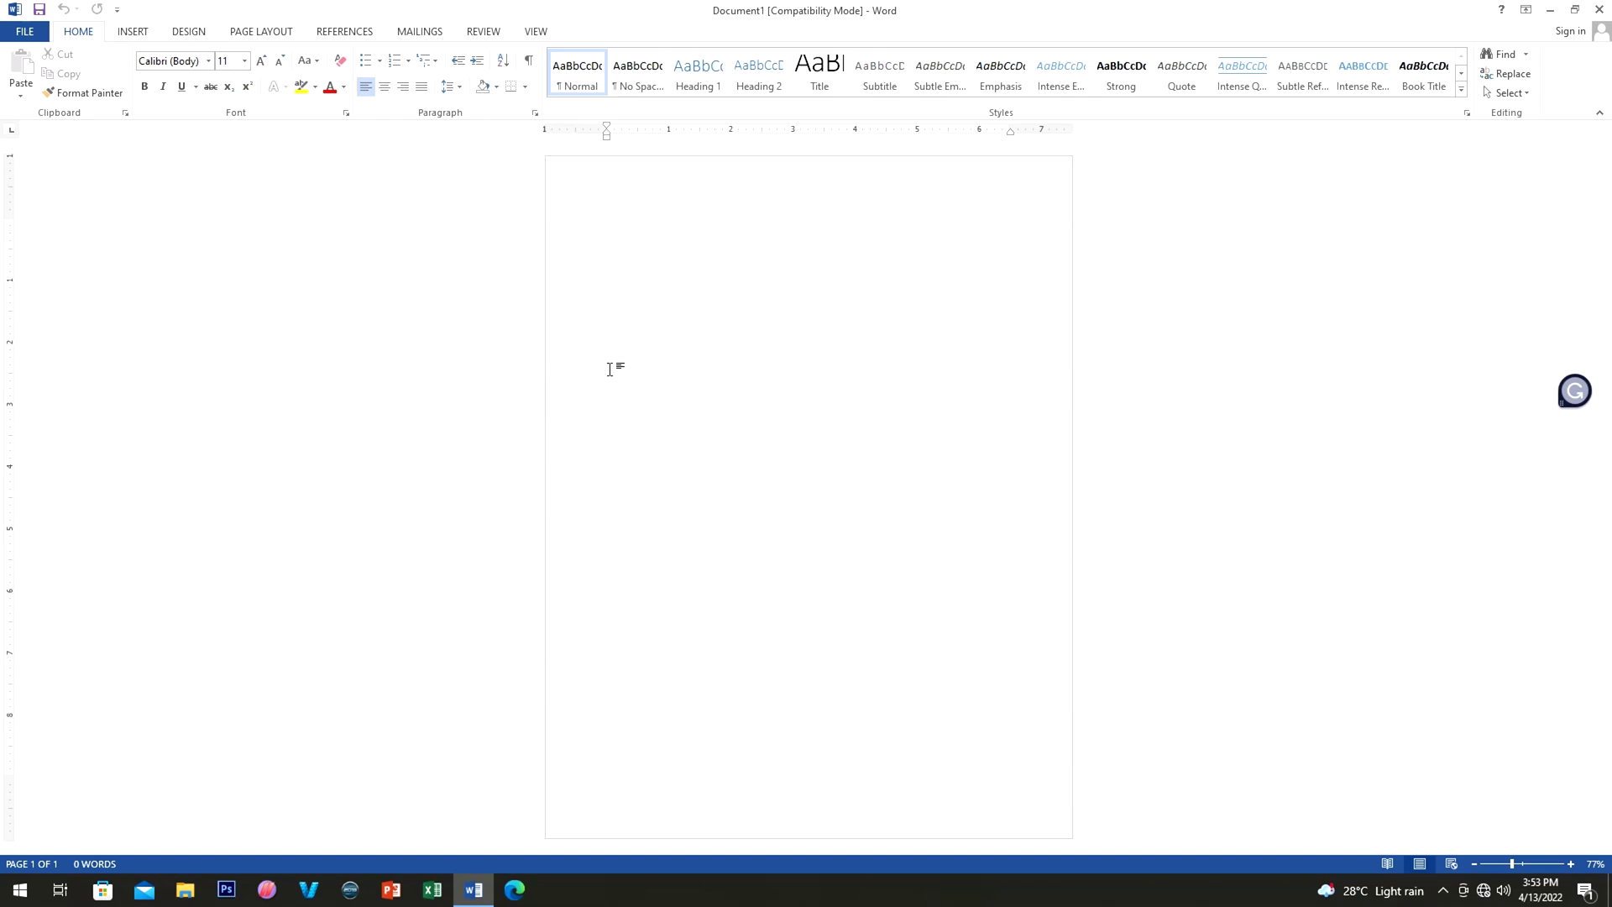
scroll(613, 367, "up", 9, "ctrl")
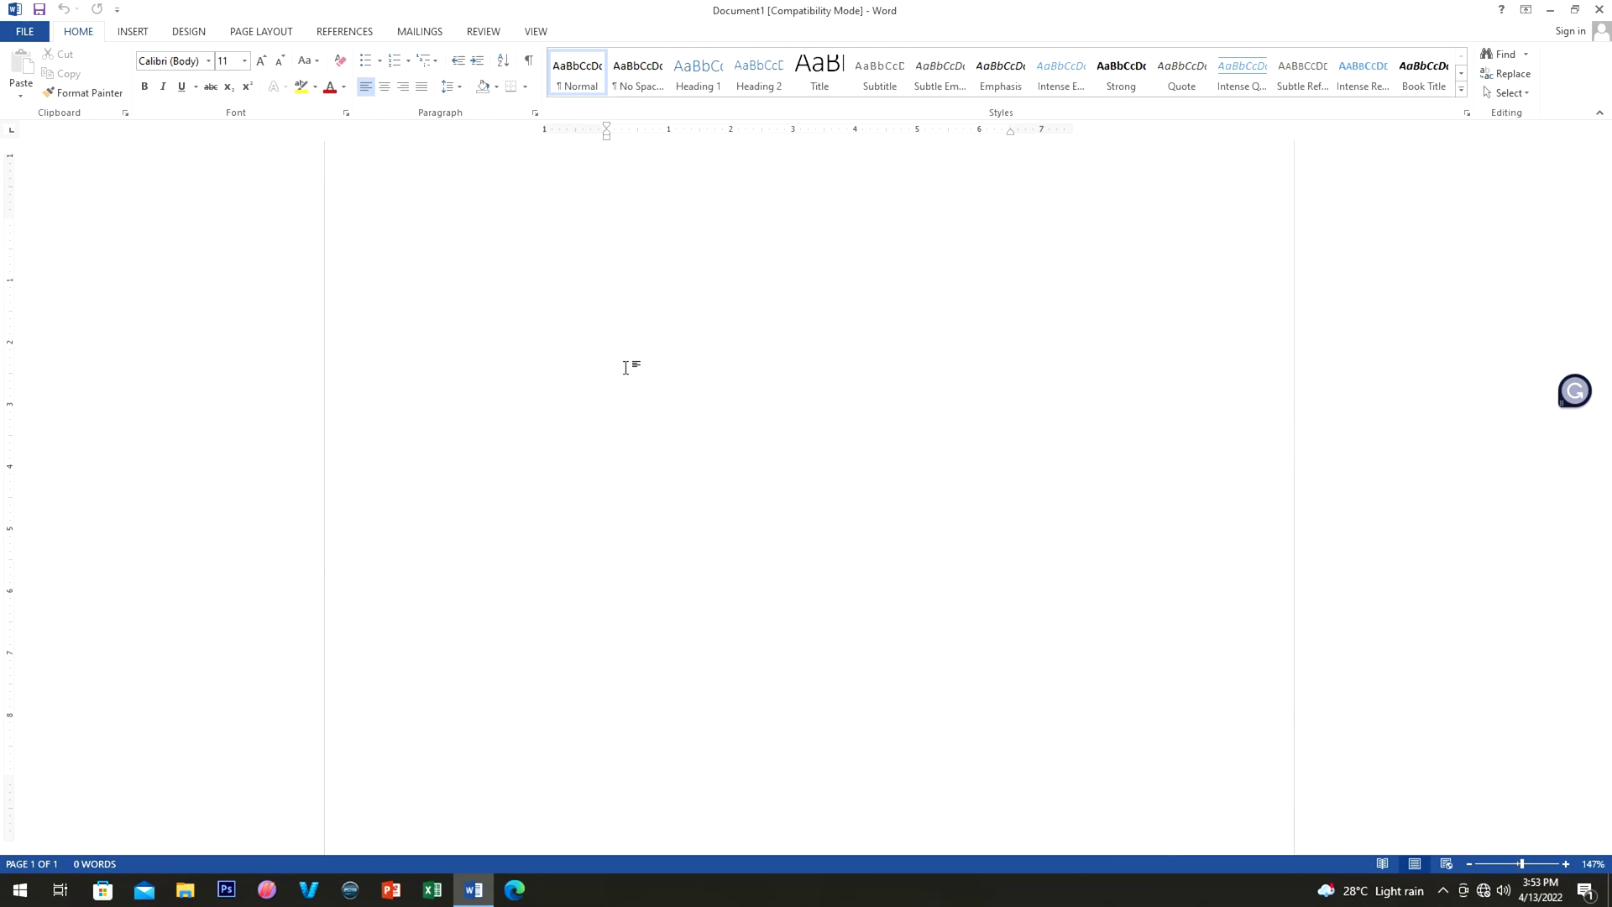
scroll(625, 367, "up", 1)
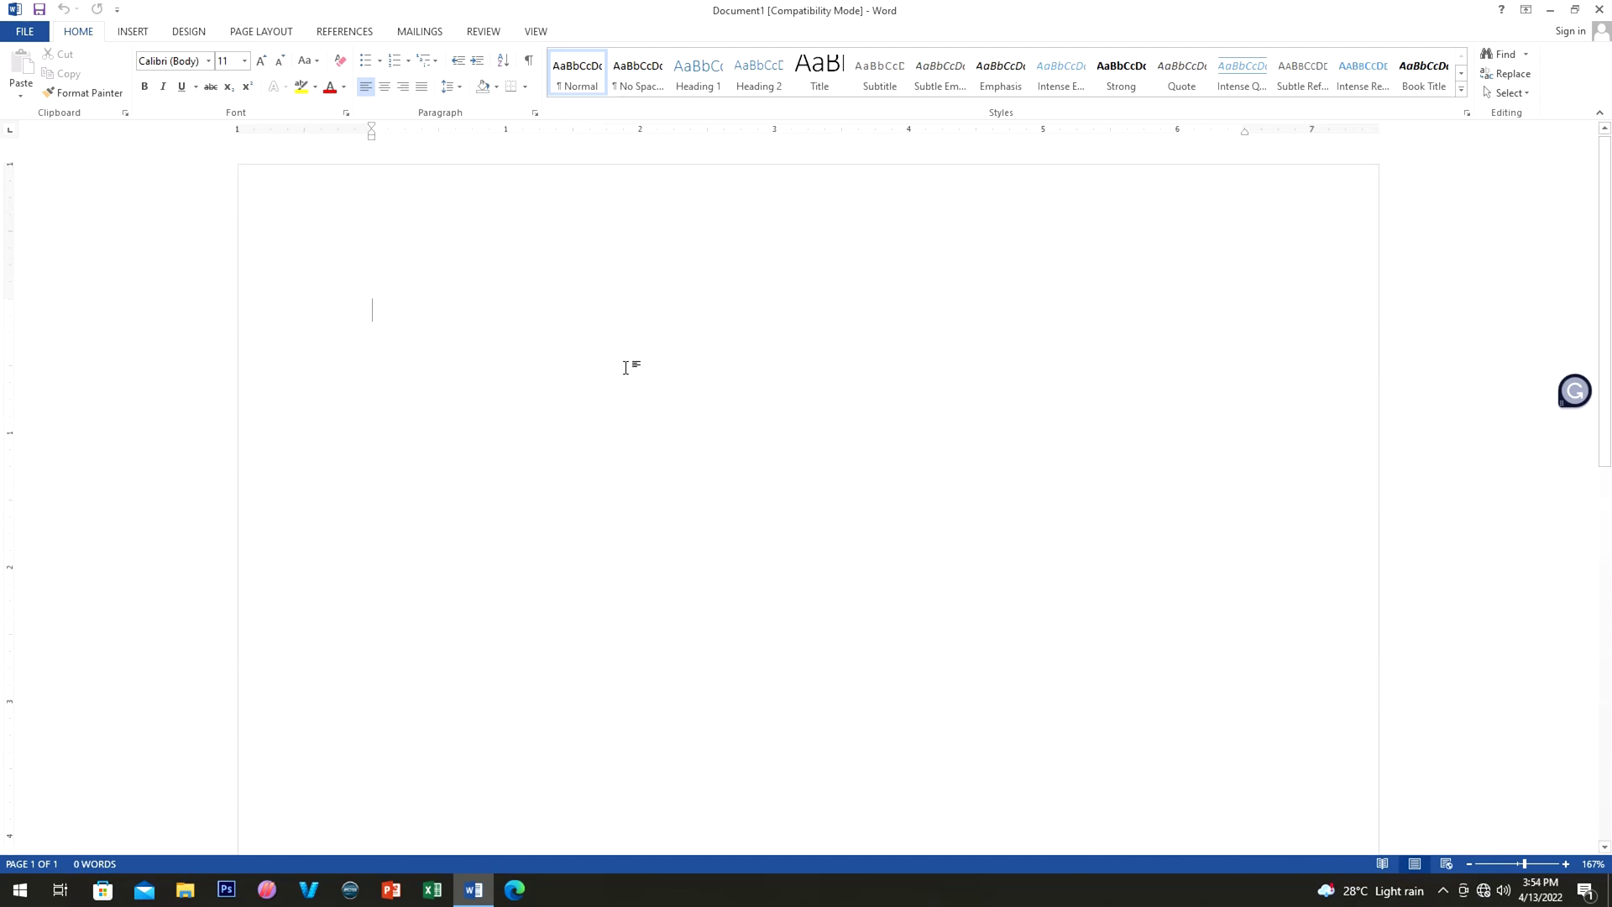
double_click(696, 206)
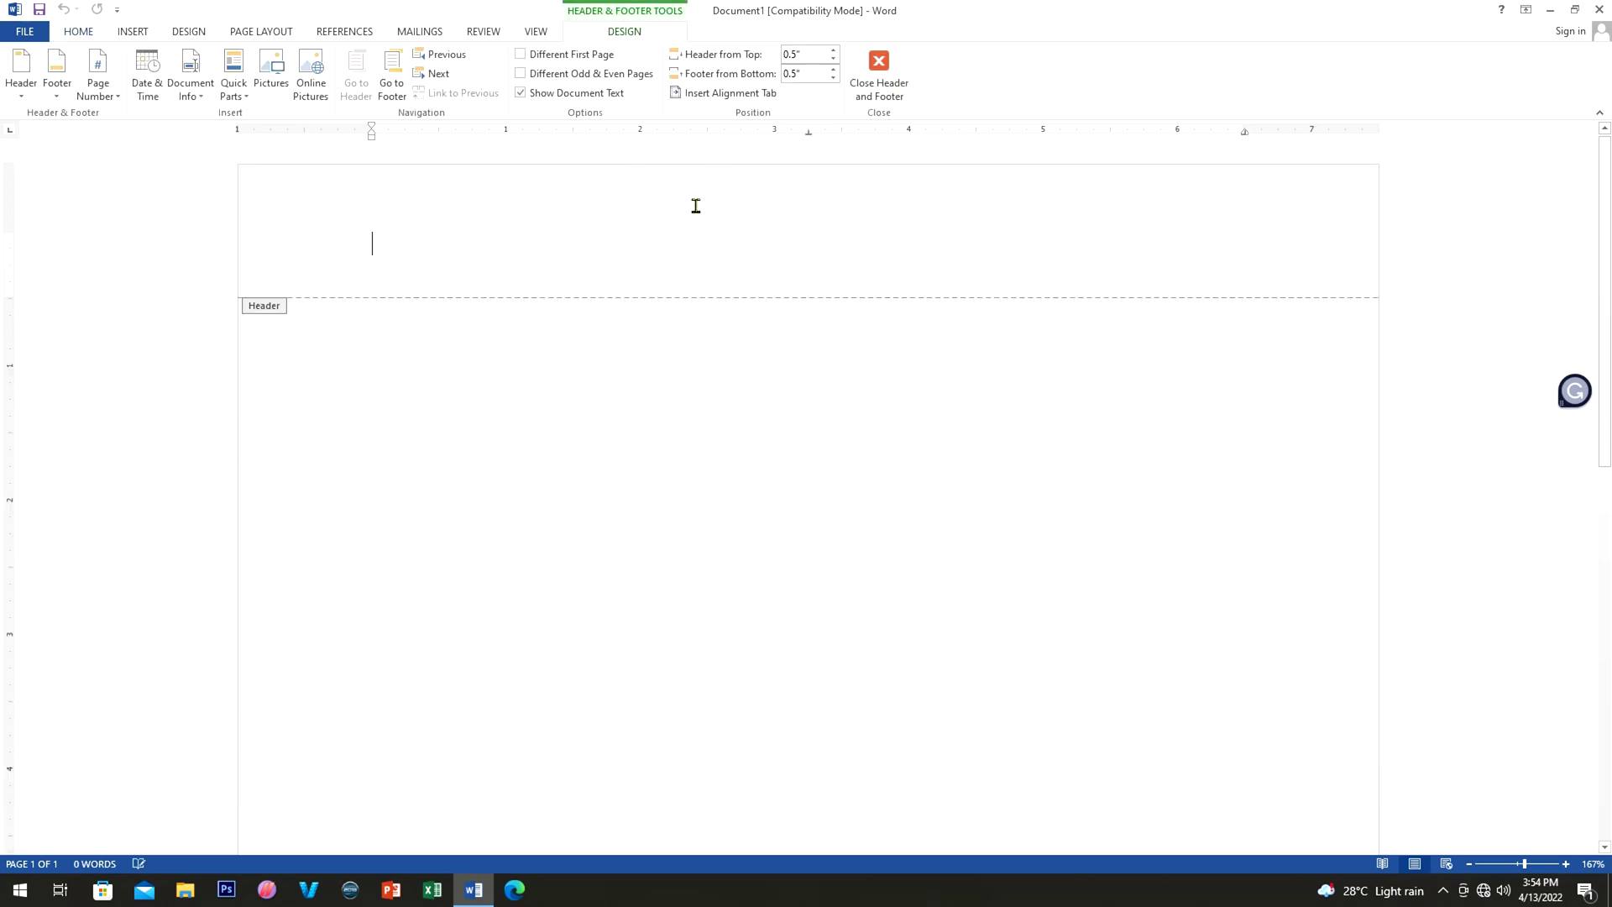
double_click(557, 370)
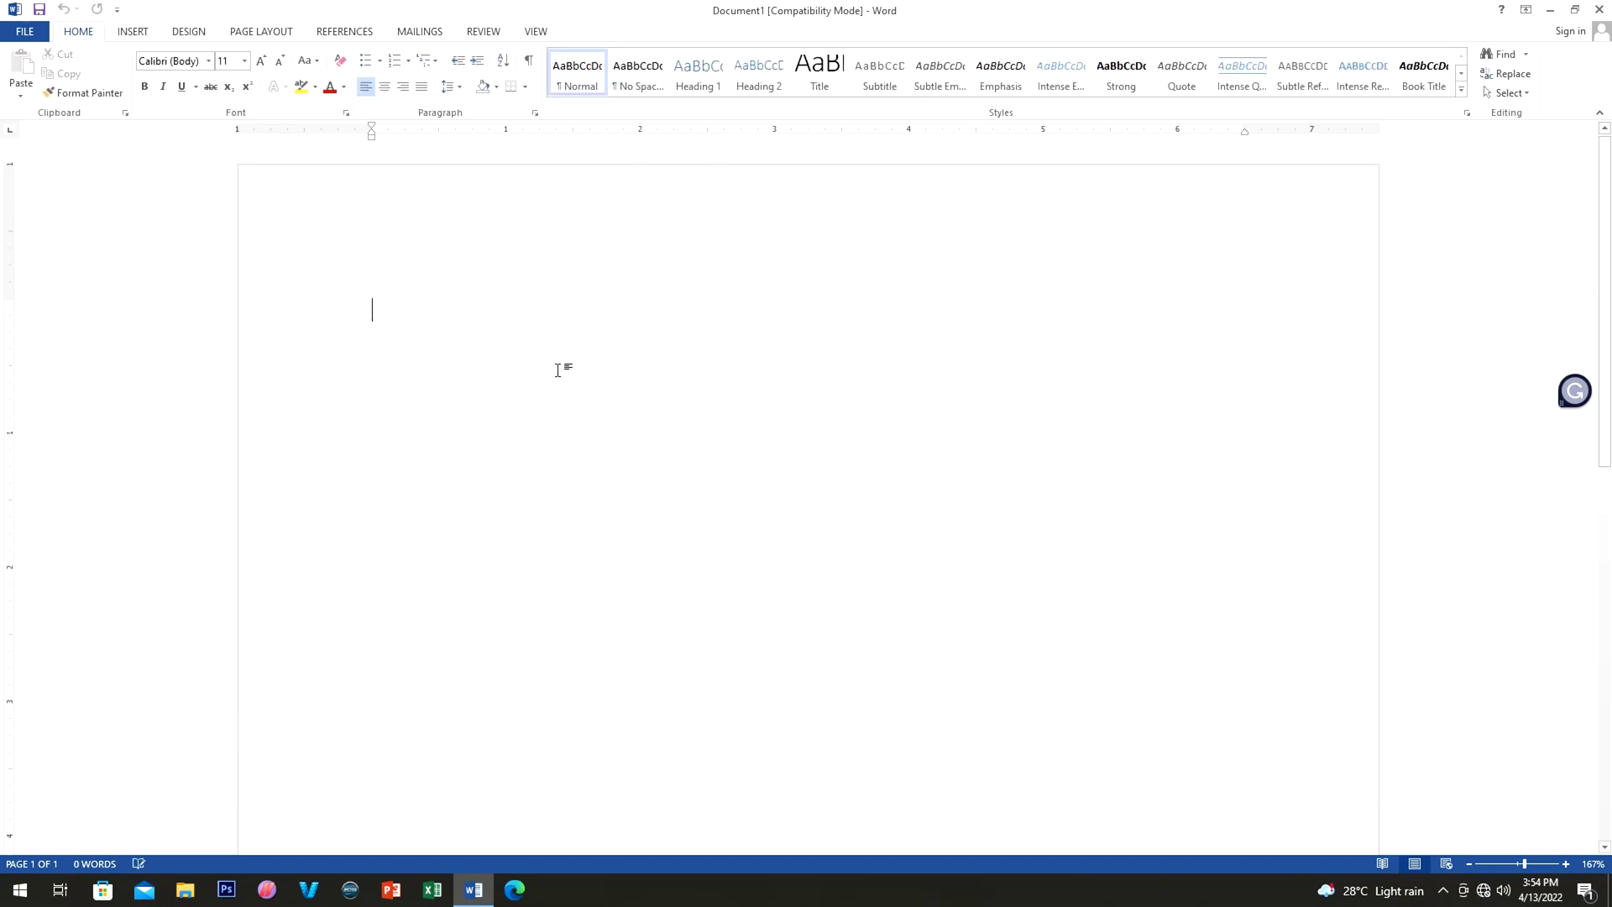
Step: Insert the Blank header design into the document
left_click(123, 33)
left_click(730, 84)
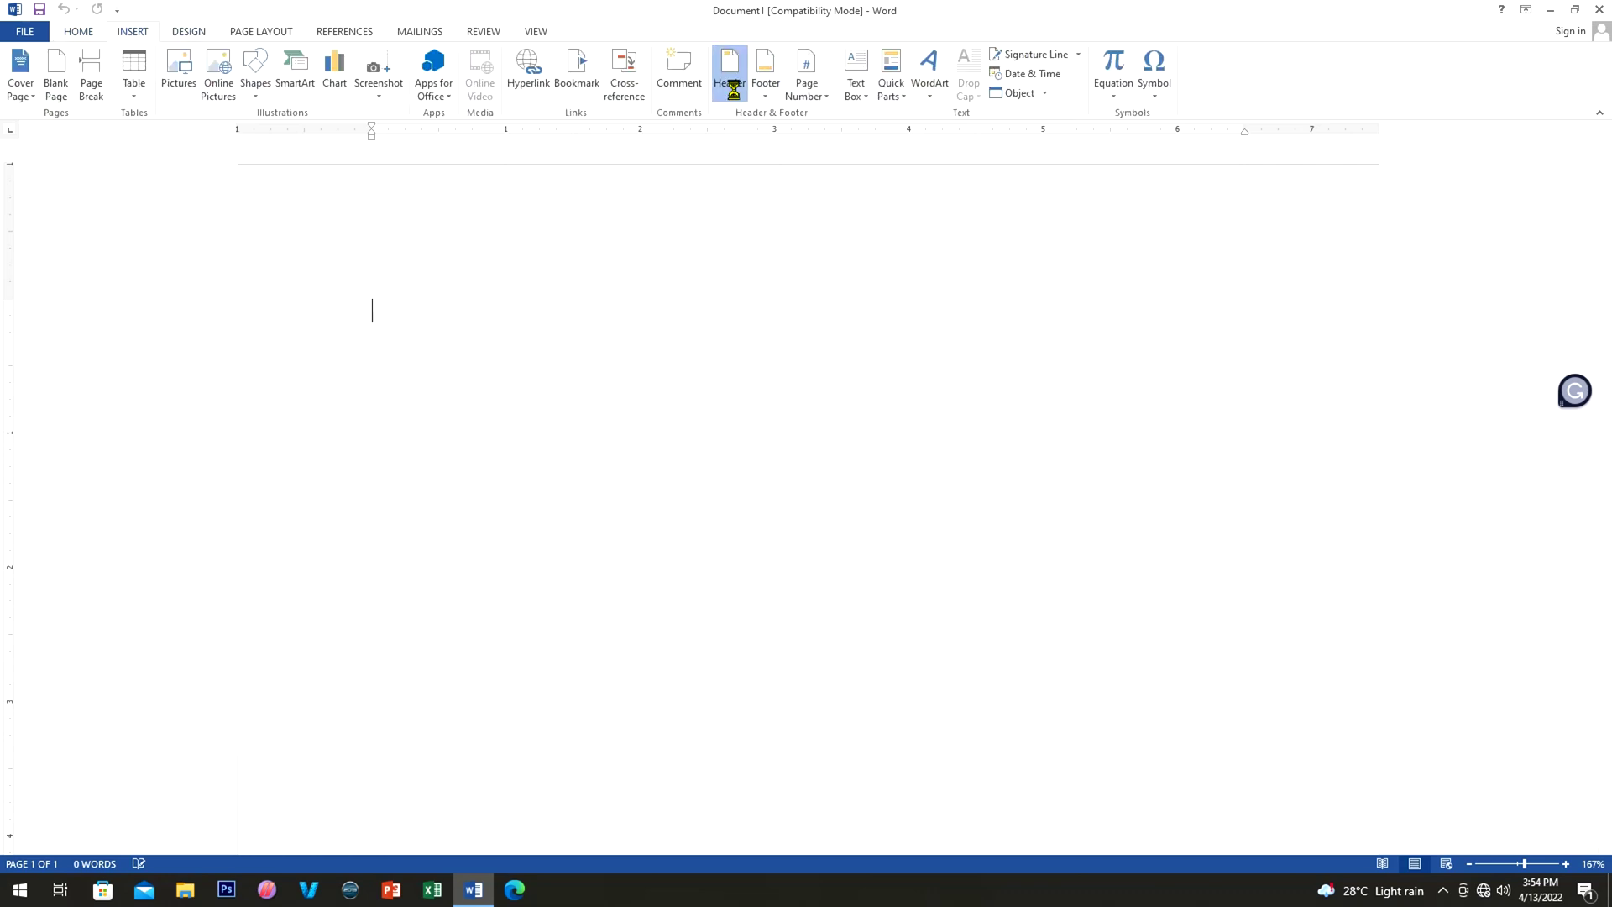
scroll(843, 426, "down", 5)
scroll(852, 433, "up", 6)
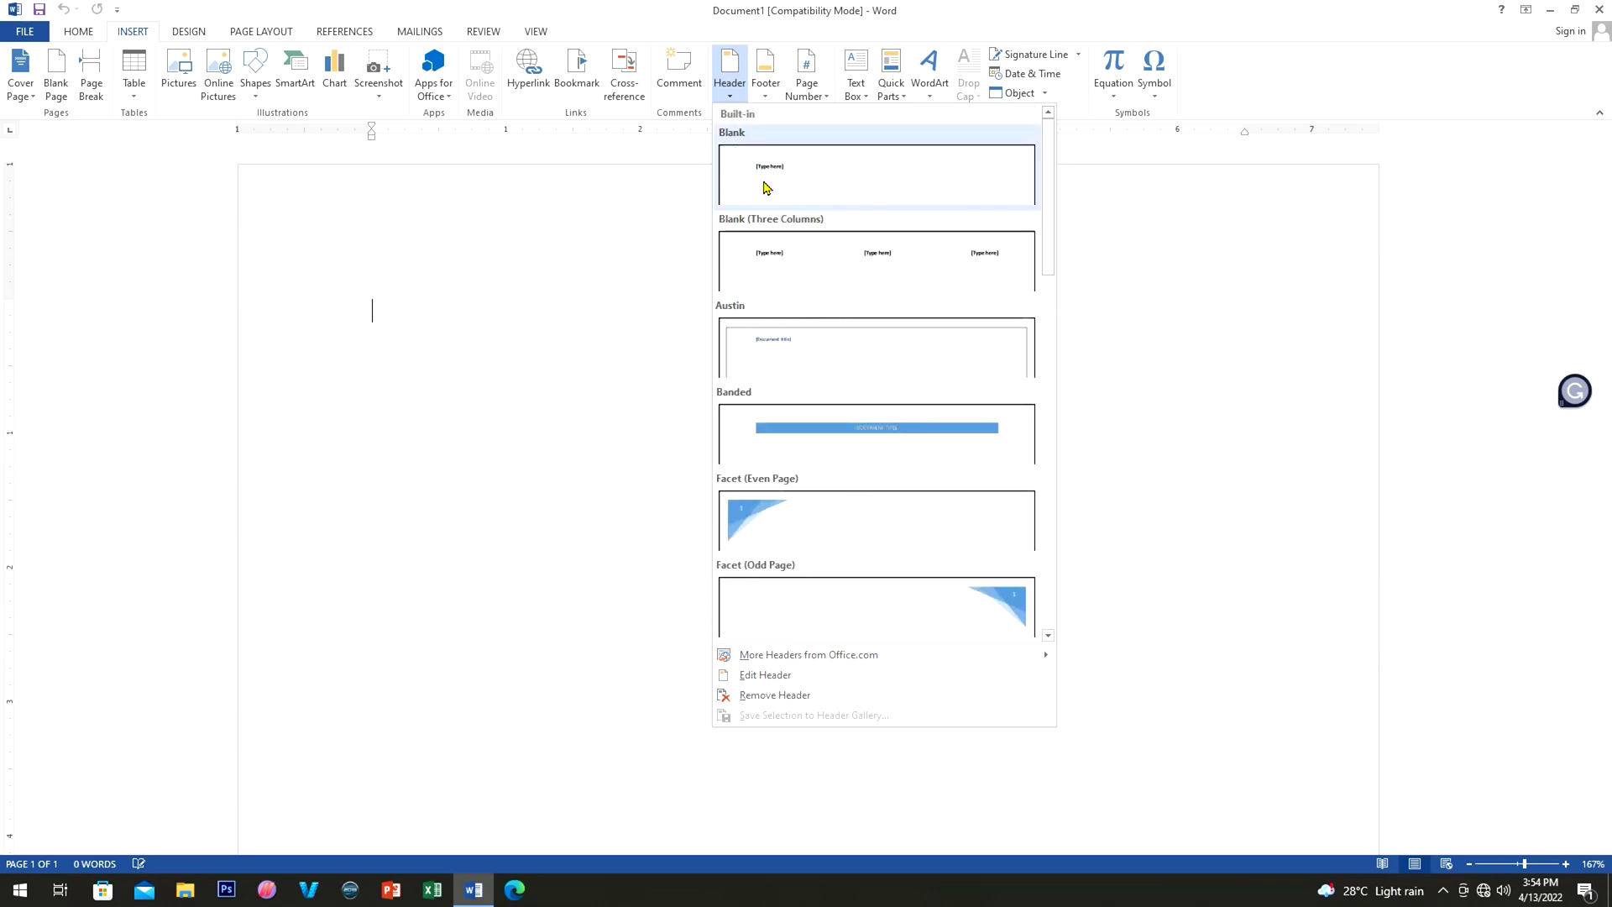
left_click(766, 187)
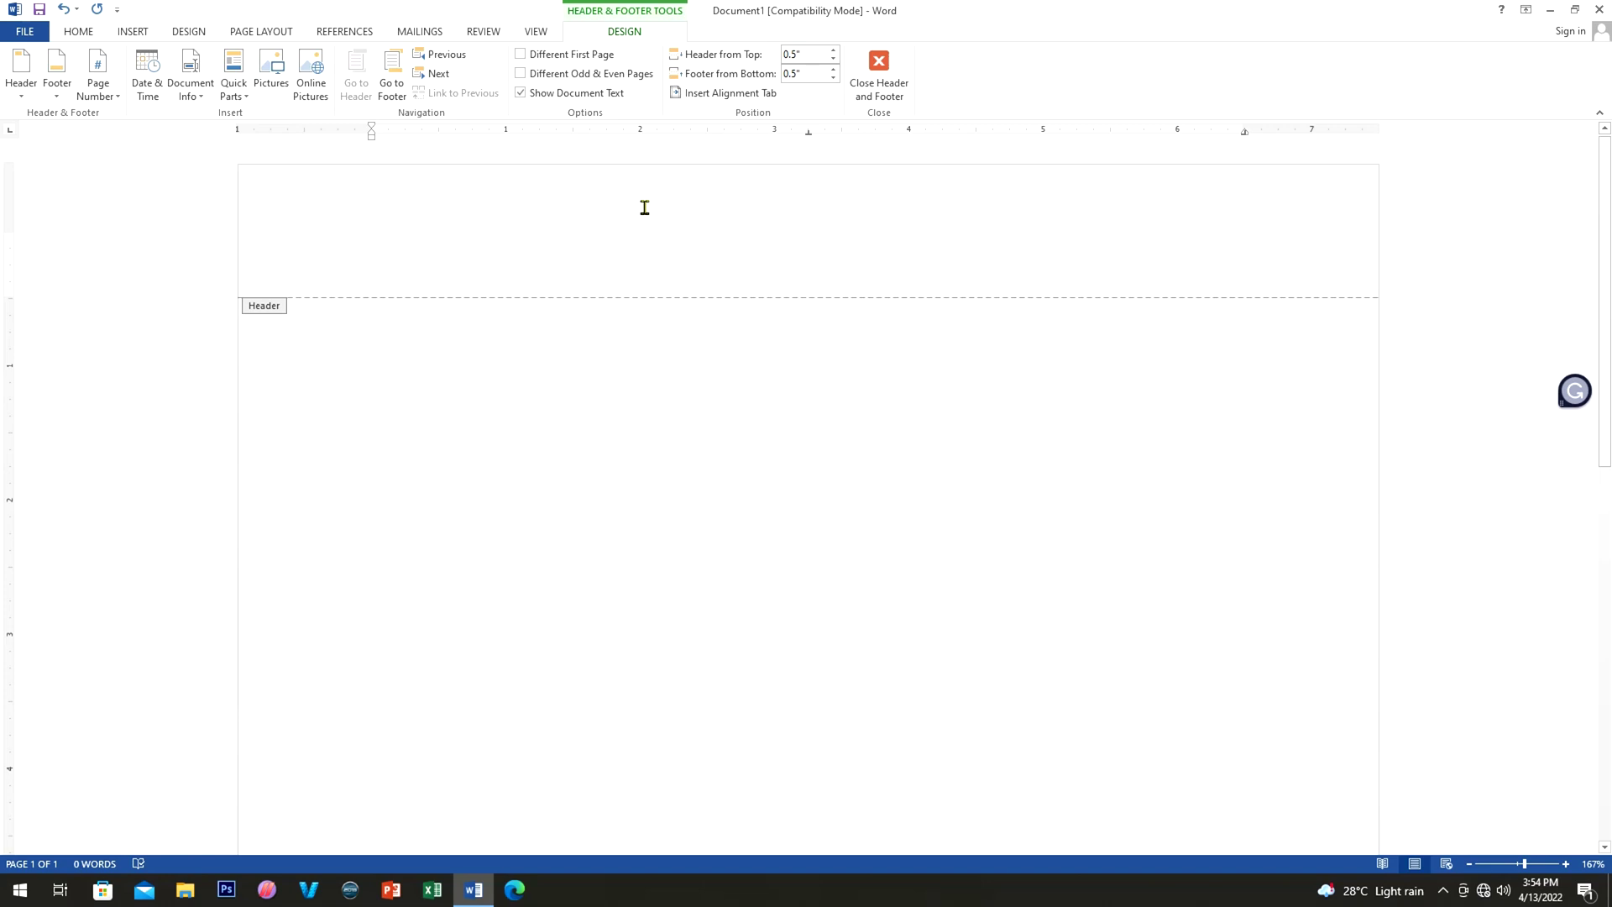
Step: Type the header lines ROMBLON STATE UNIVERSITY, Cajidiocan Campus and Cajidiocan, Romblon, then select them
type("R")
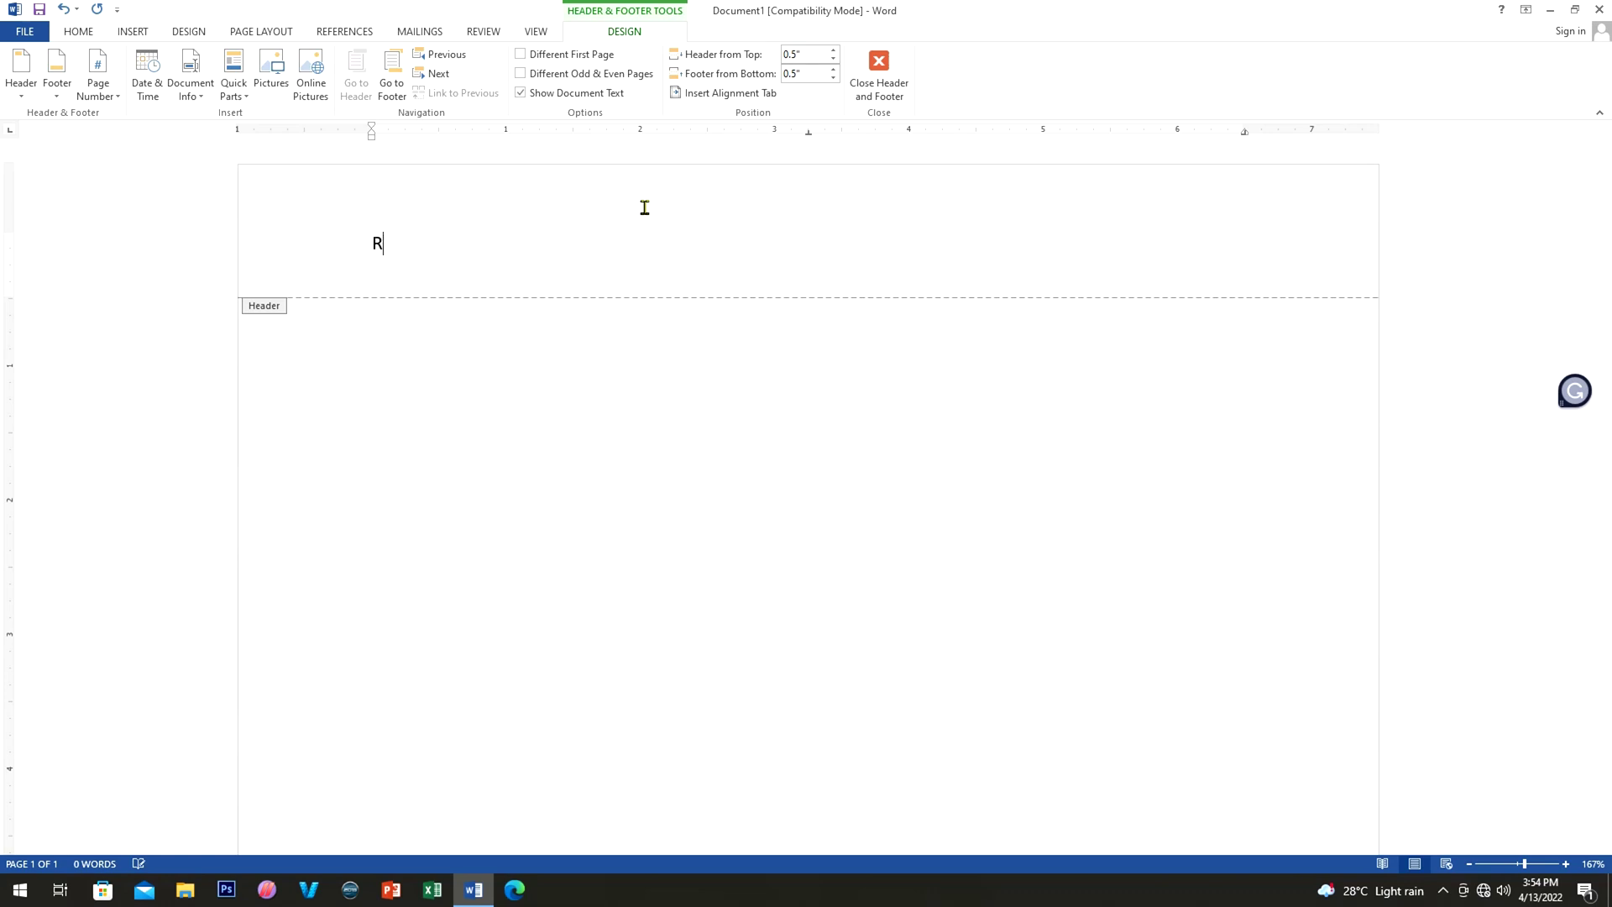
type("OMBLON STATE UNVI")
key("BackSpace")
key("BackSpace")
type("IVERSITY")
key("Return")
type("Cajidiocan Campus")
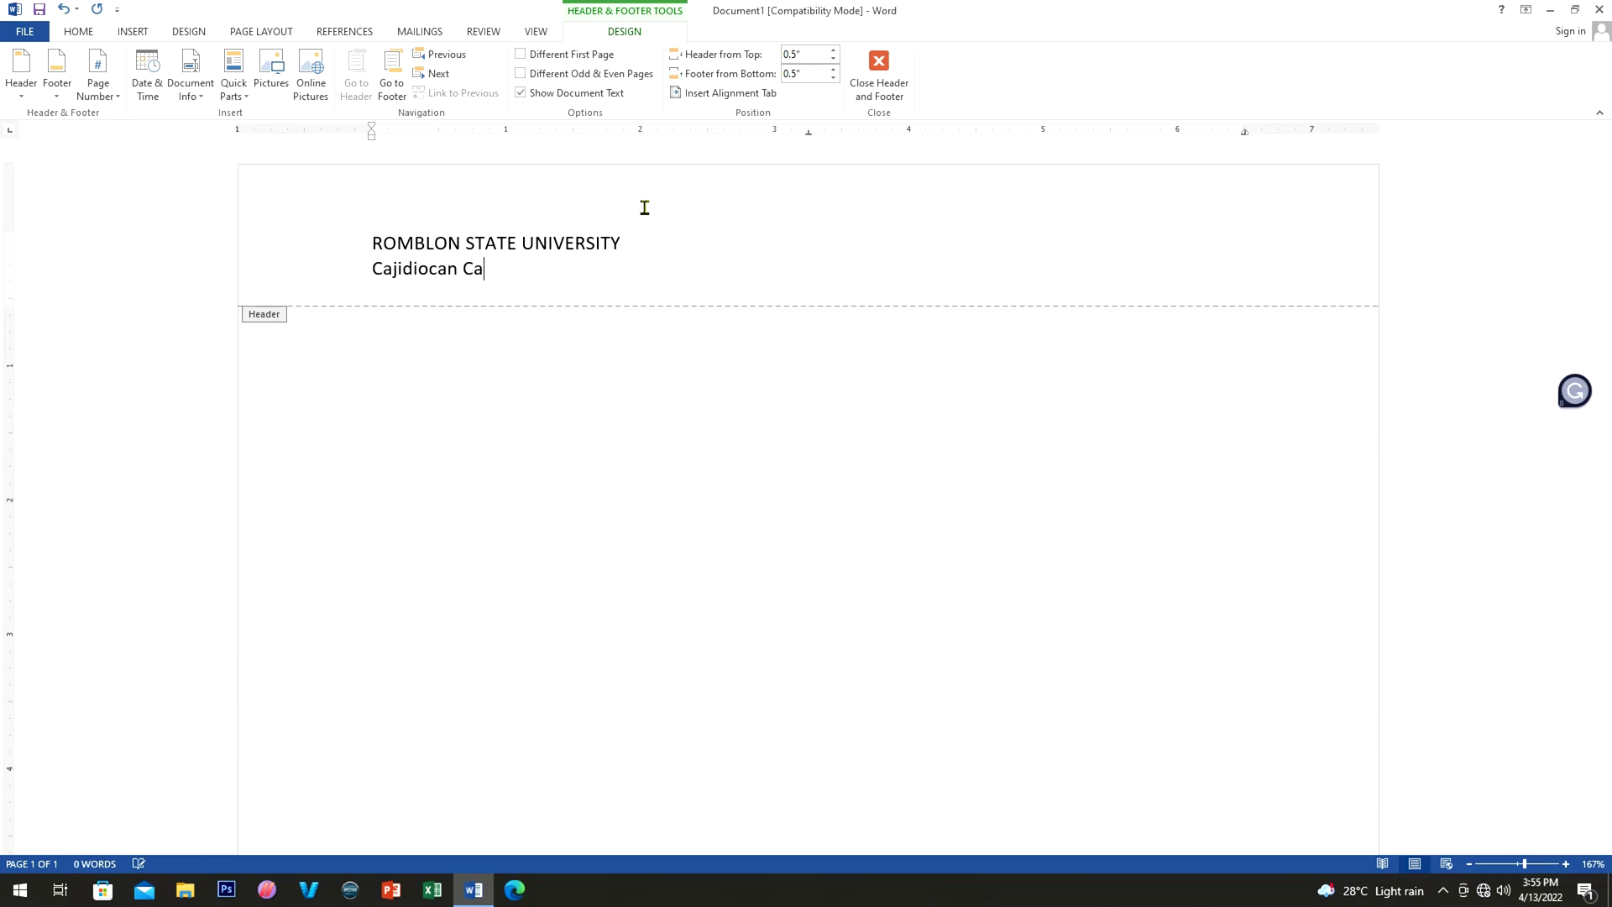
key("Return")
type("Cajidiocan, Romblon")
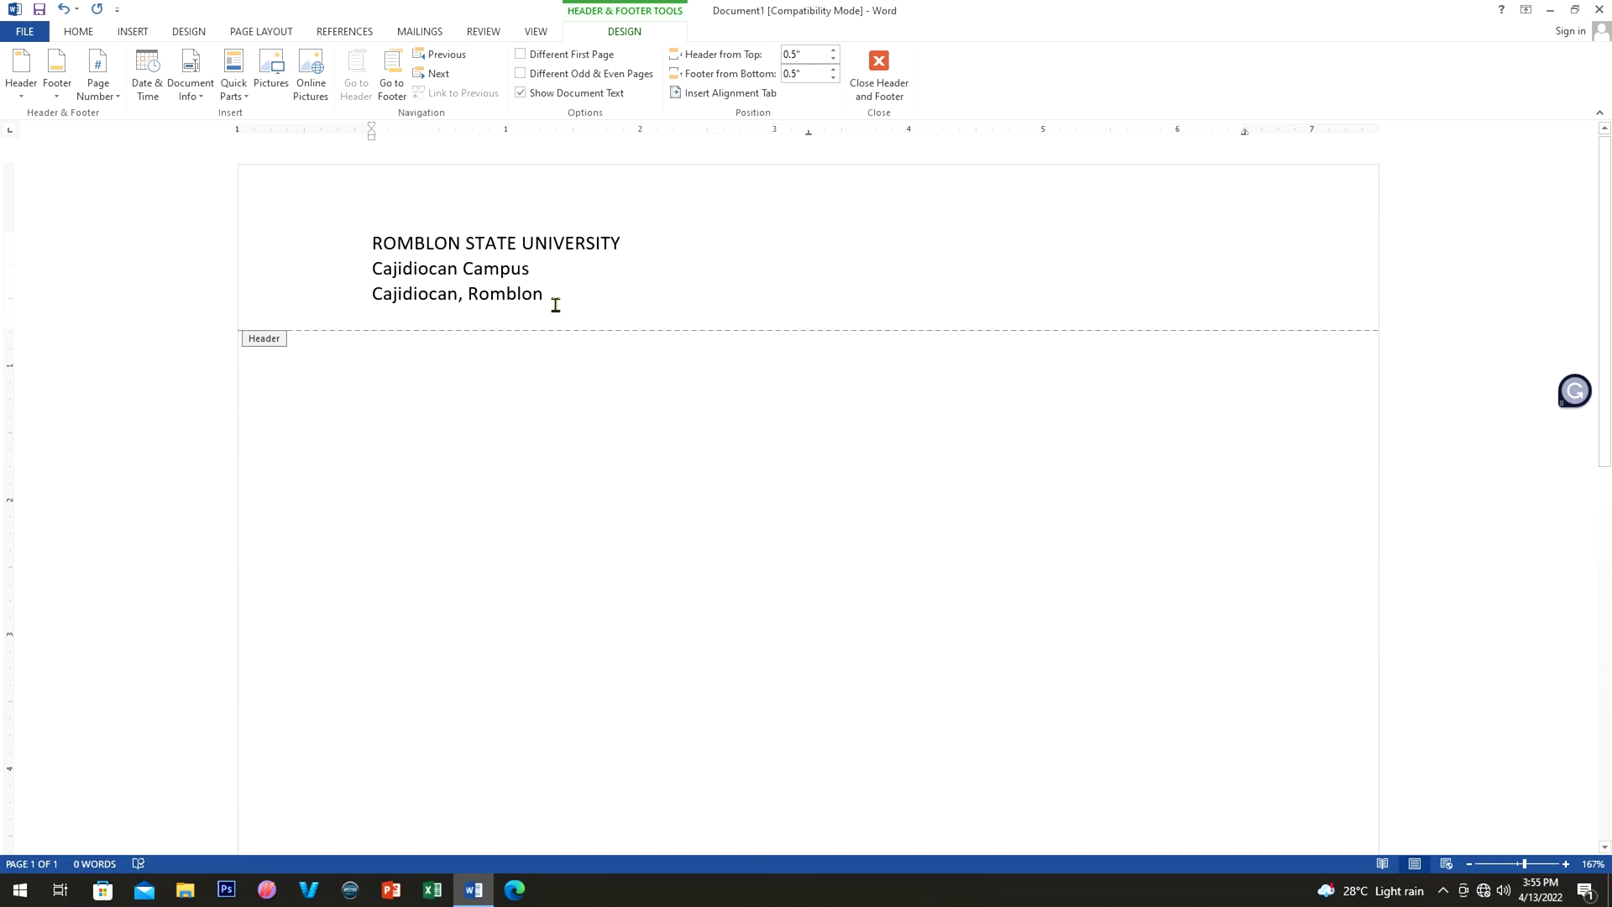
left_click_drag(555, 301, 378, 244)
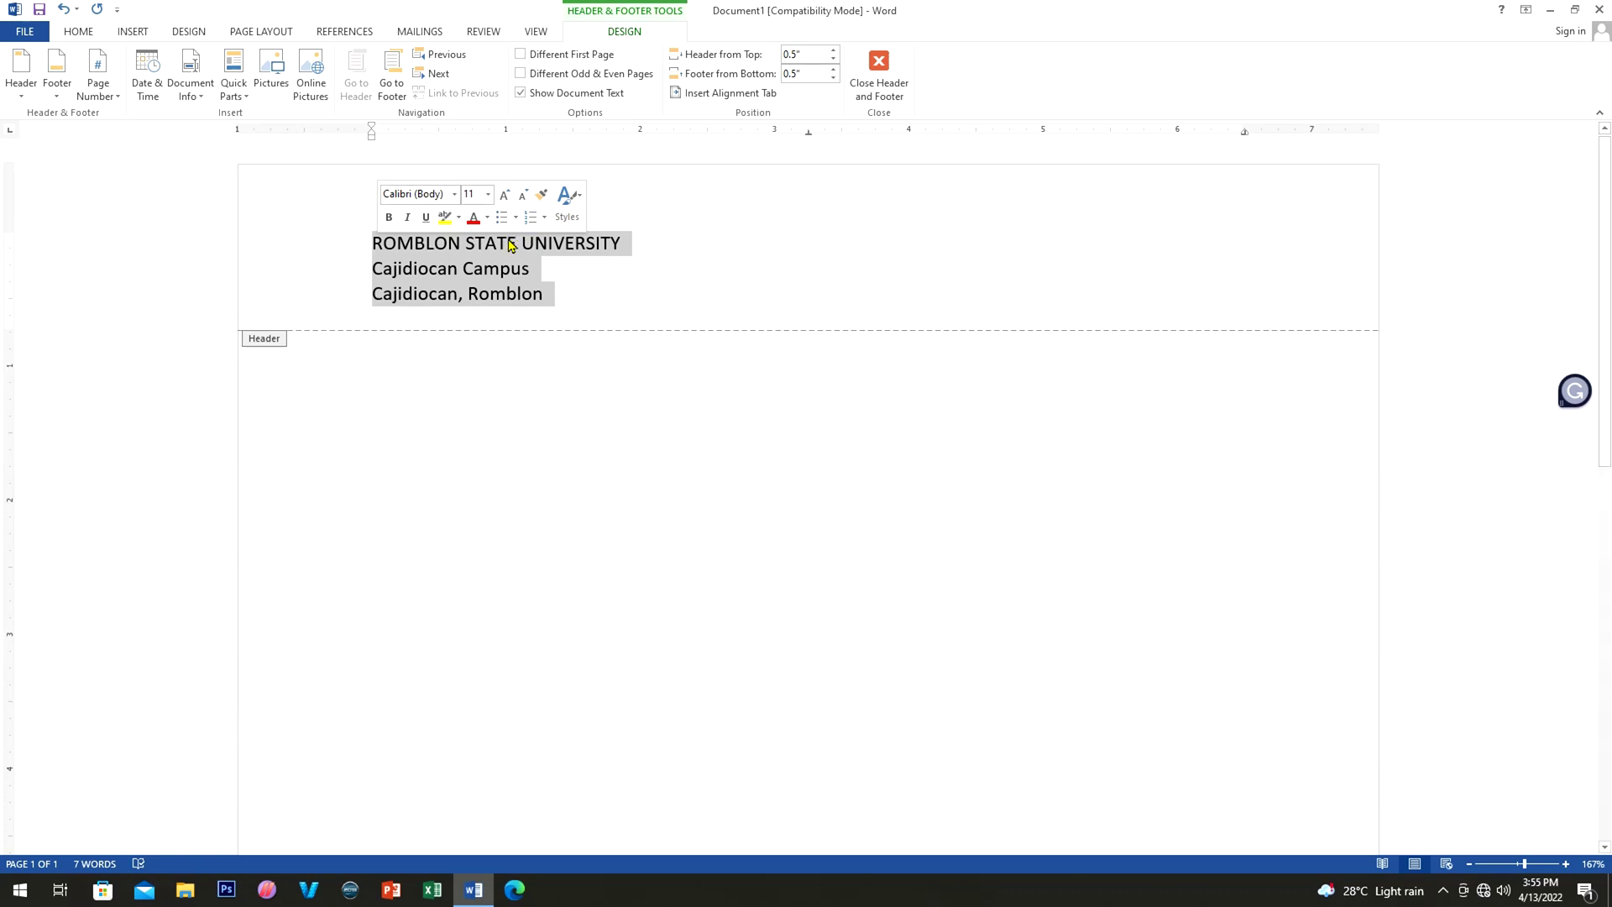
Step: Apply No Spacing to the header lines and center them in Arial size 12
left_click(79, 32)
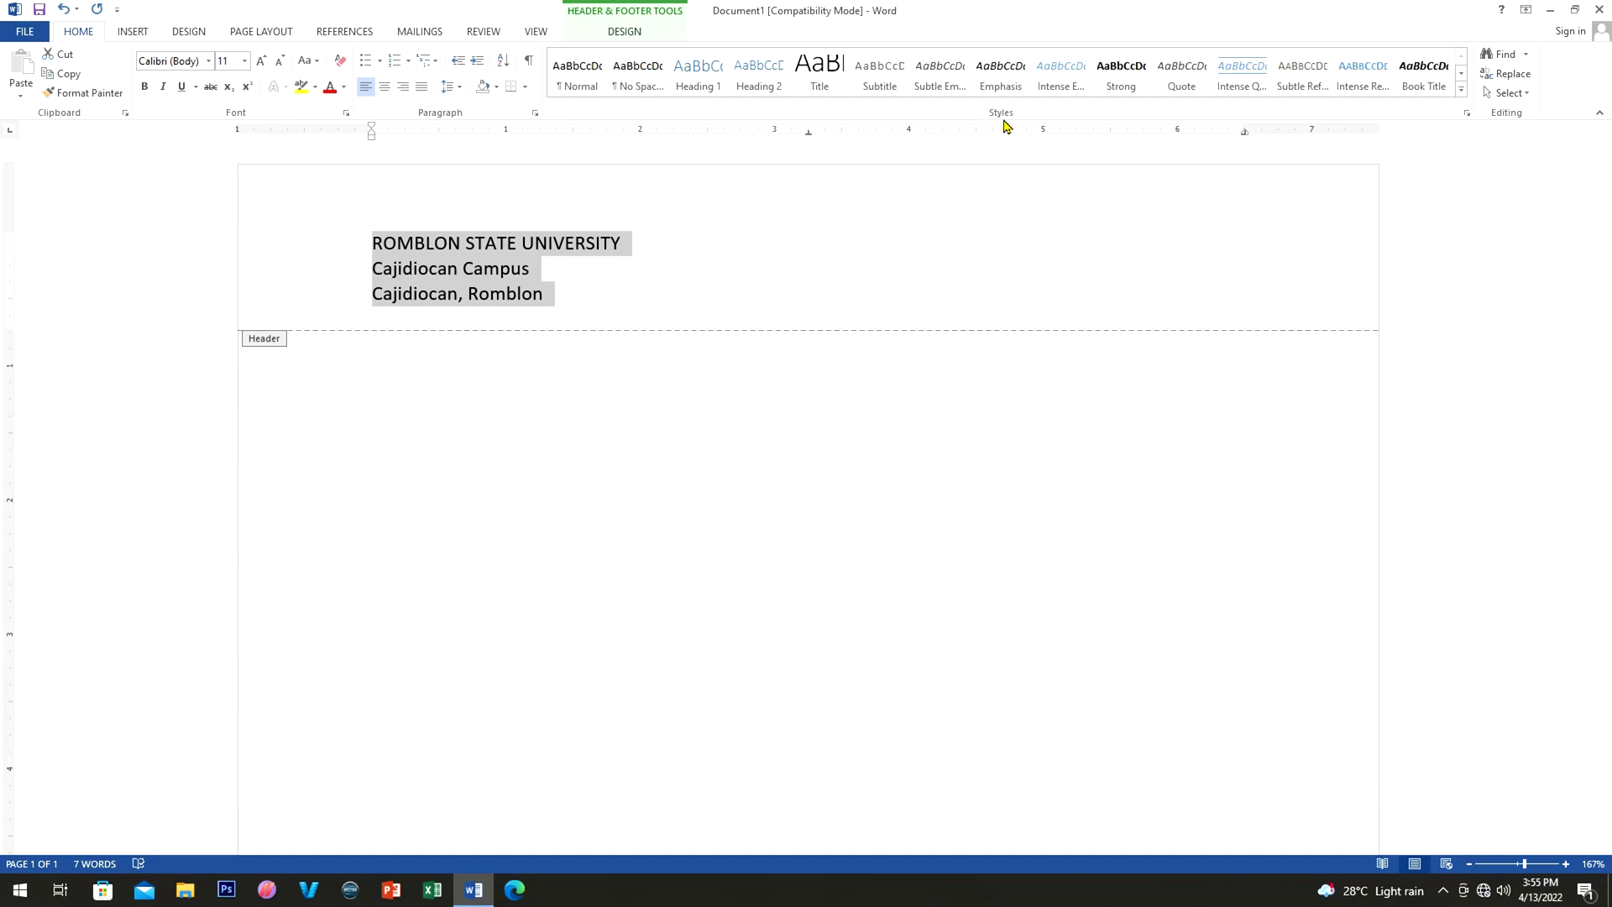
left_click(640, 88)
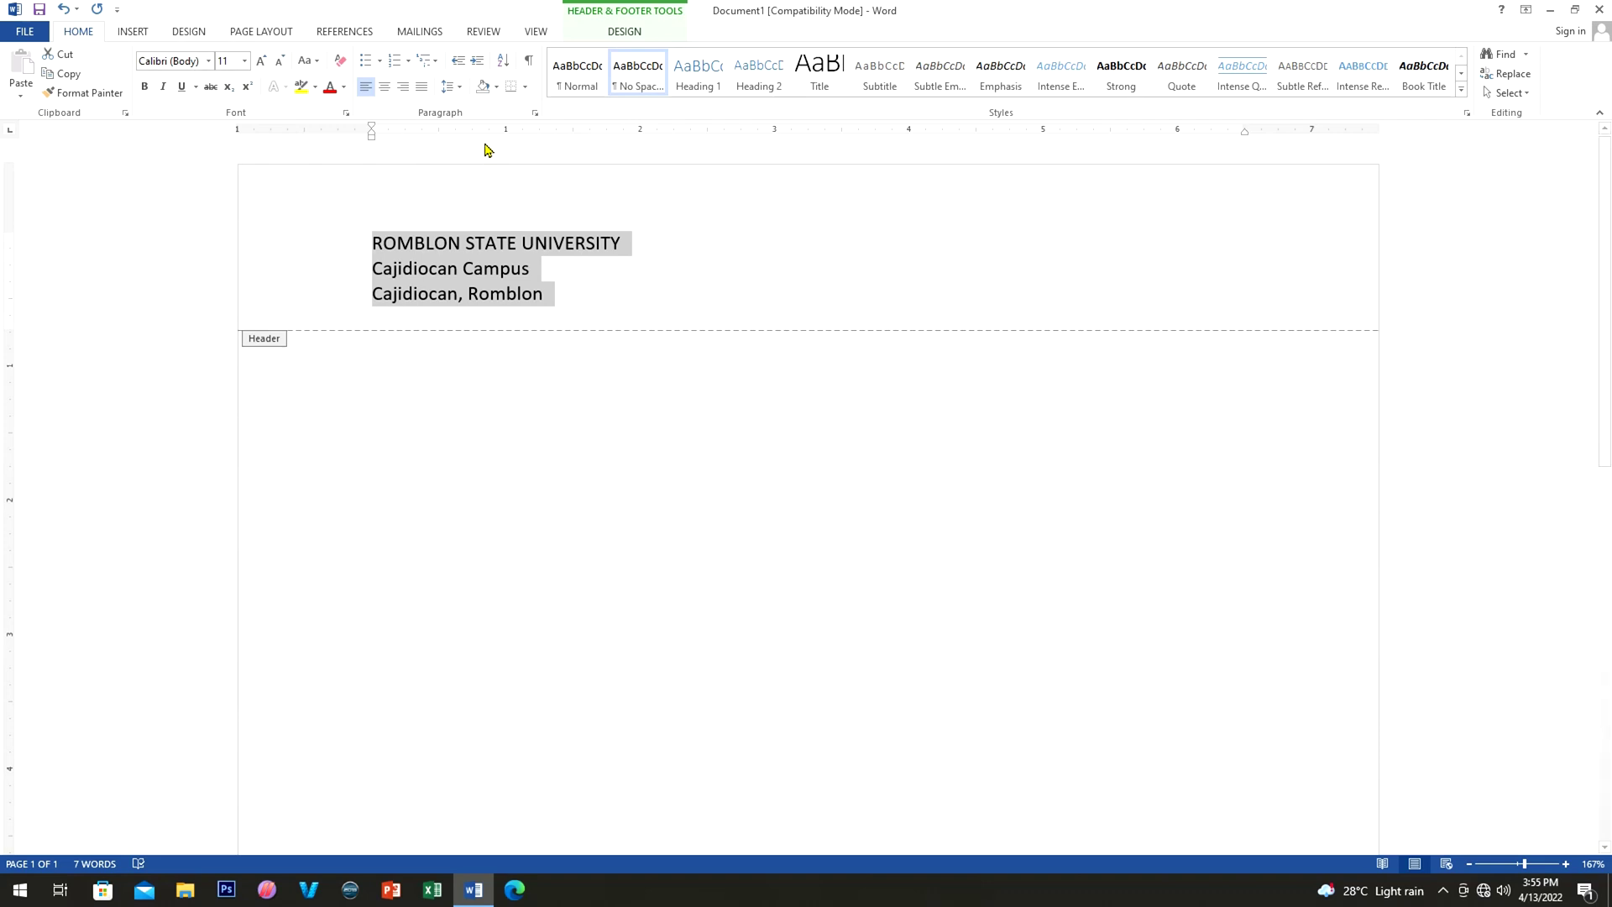
left_click(386, 89)
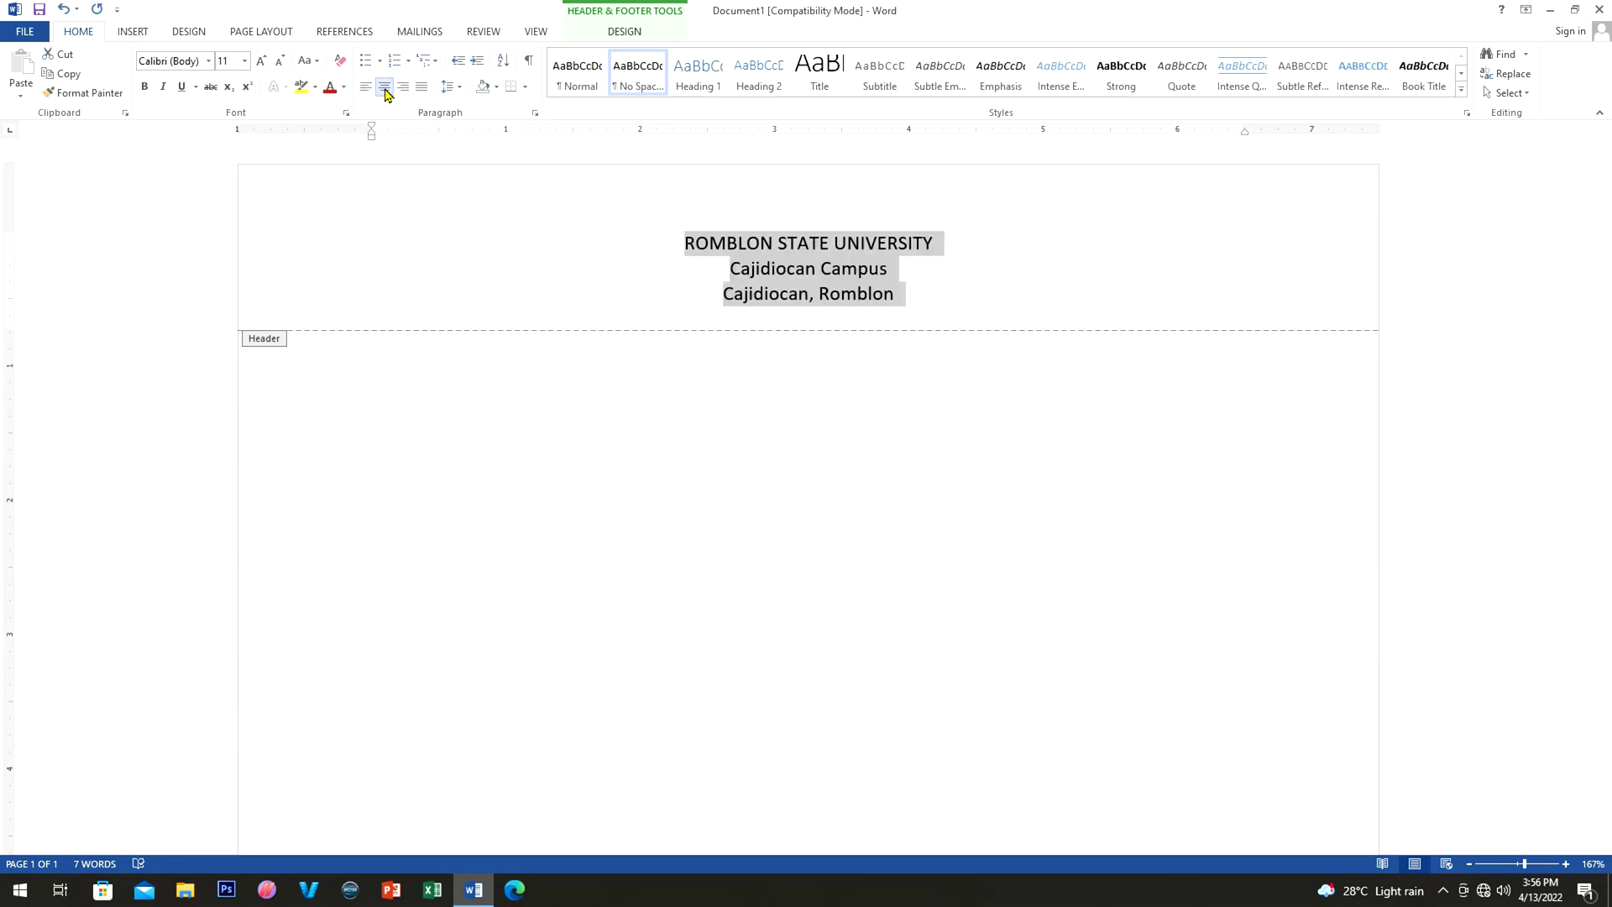
left_click(207, 63)
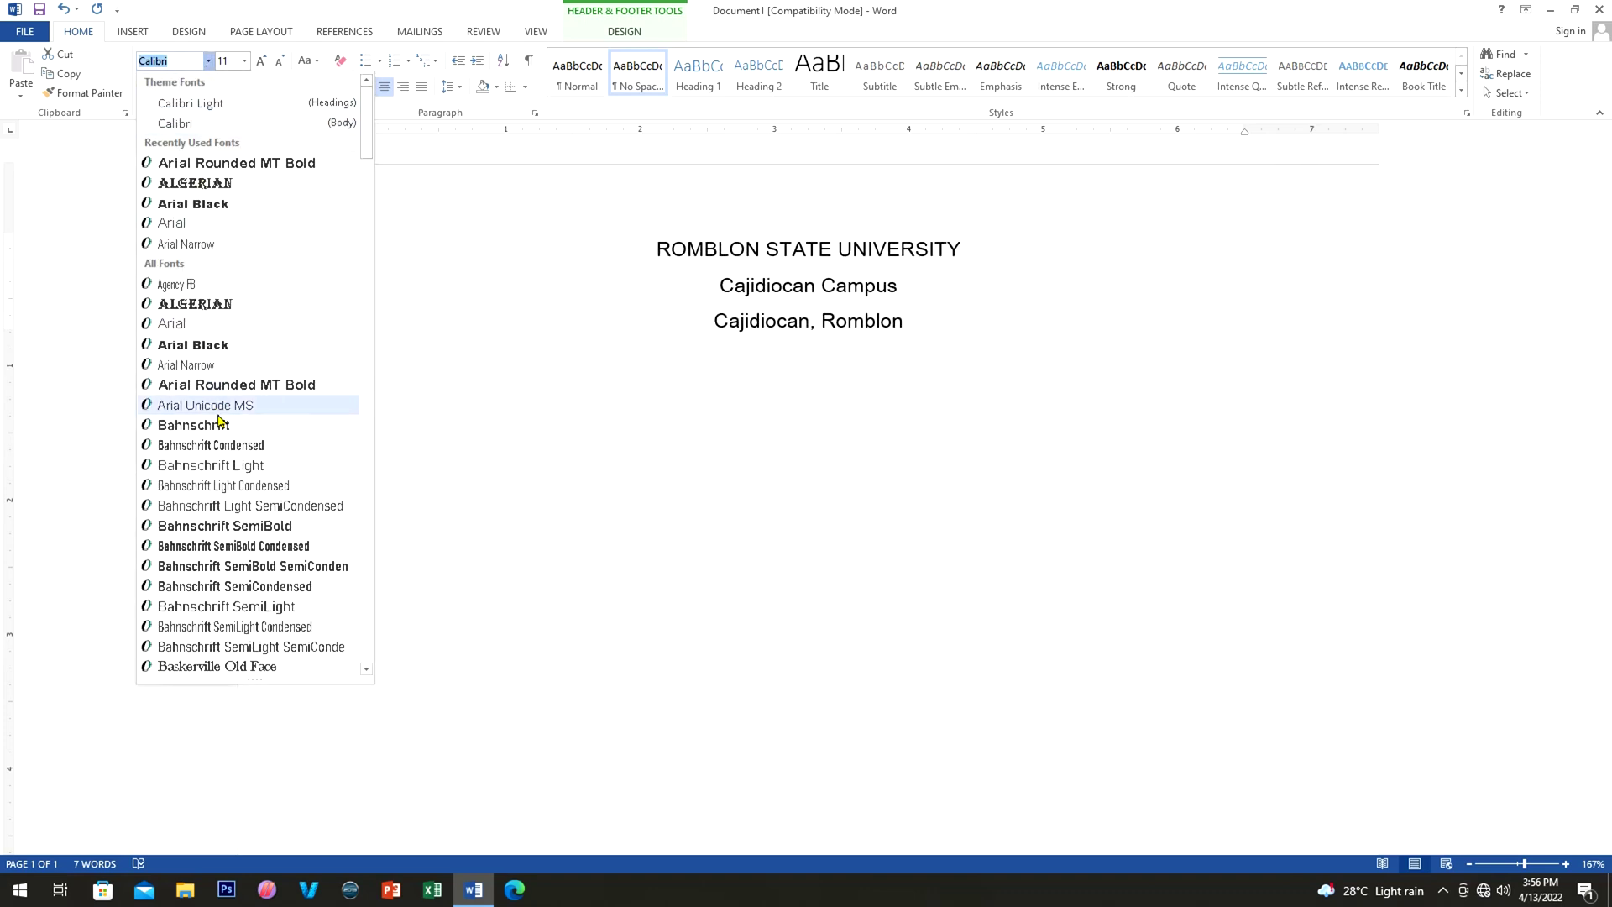
left_click(203, 225)
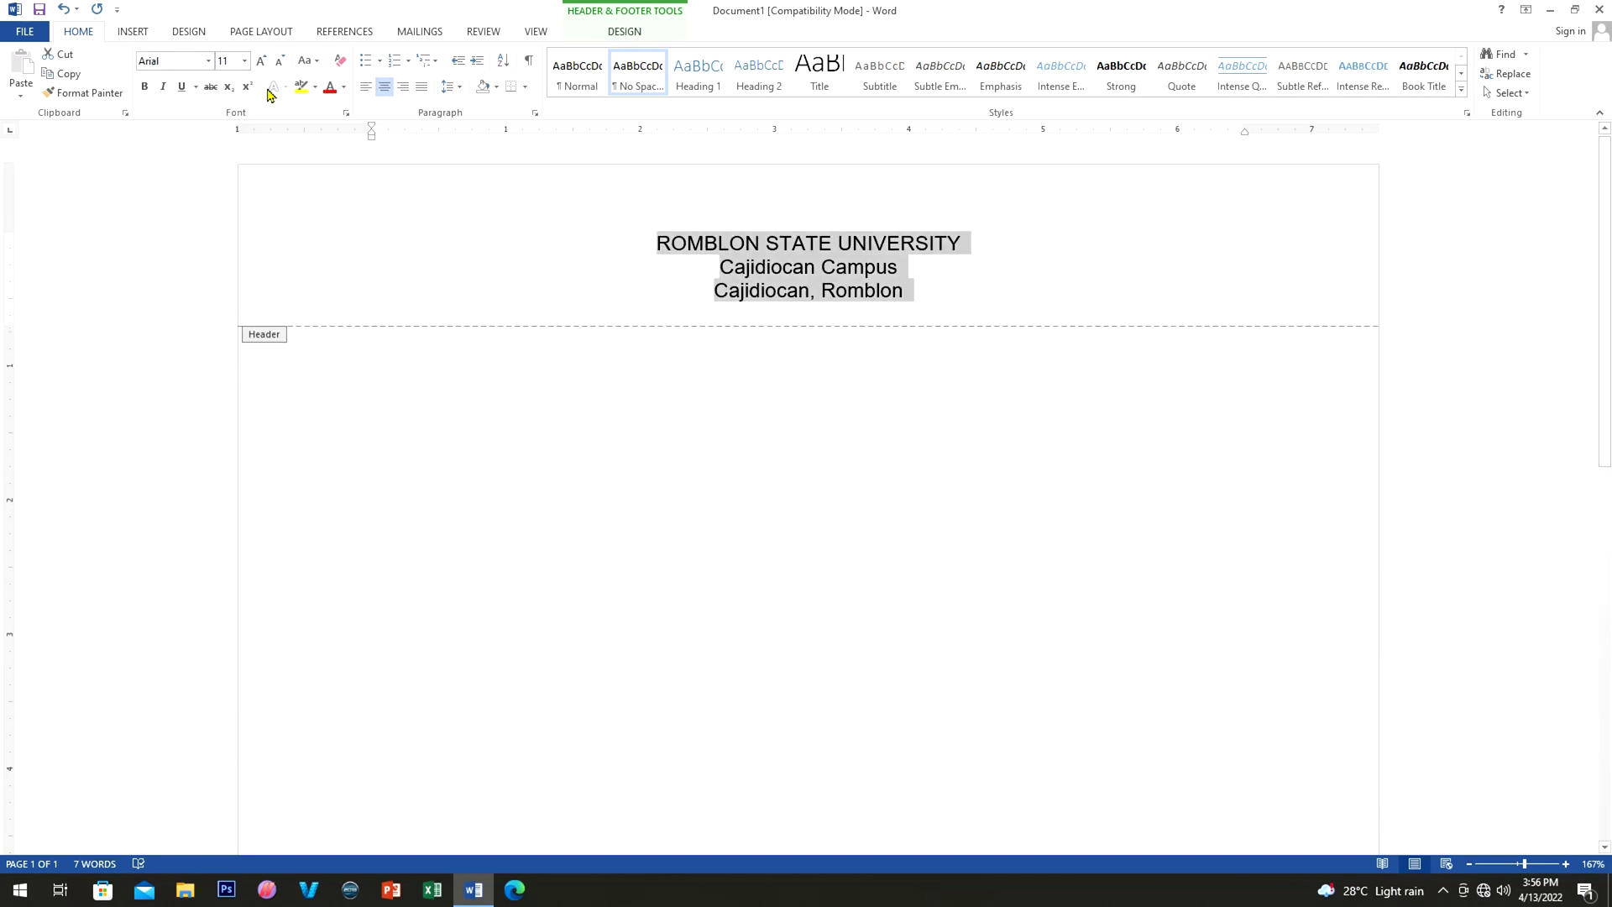
left_click(245, 62)
left_click(226, 151)
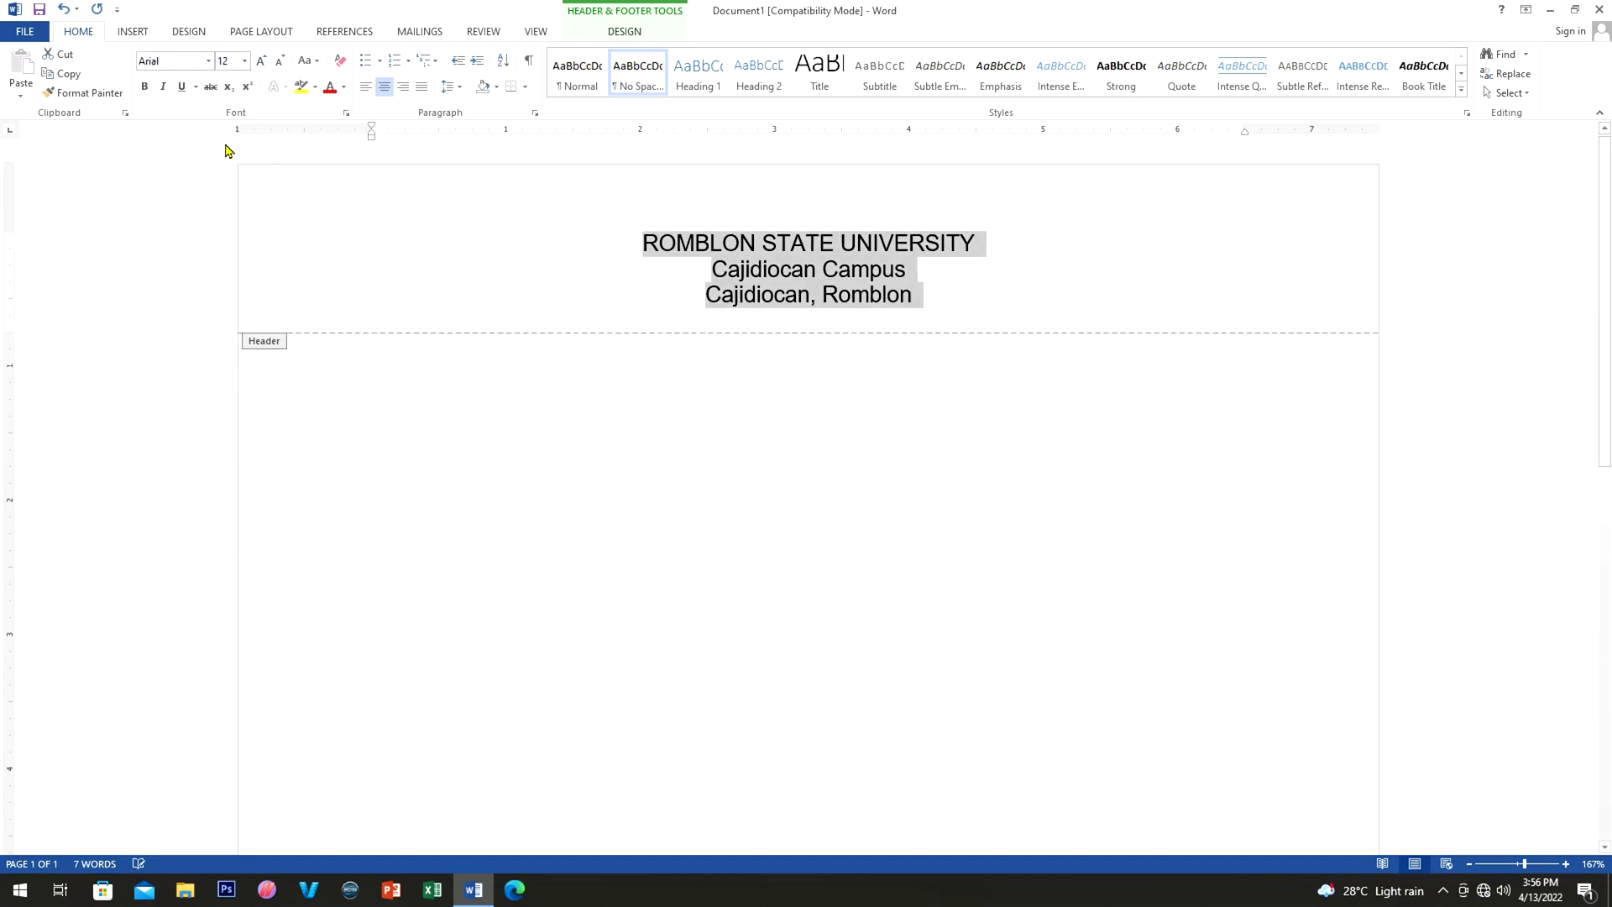
left_click(966, 310)
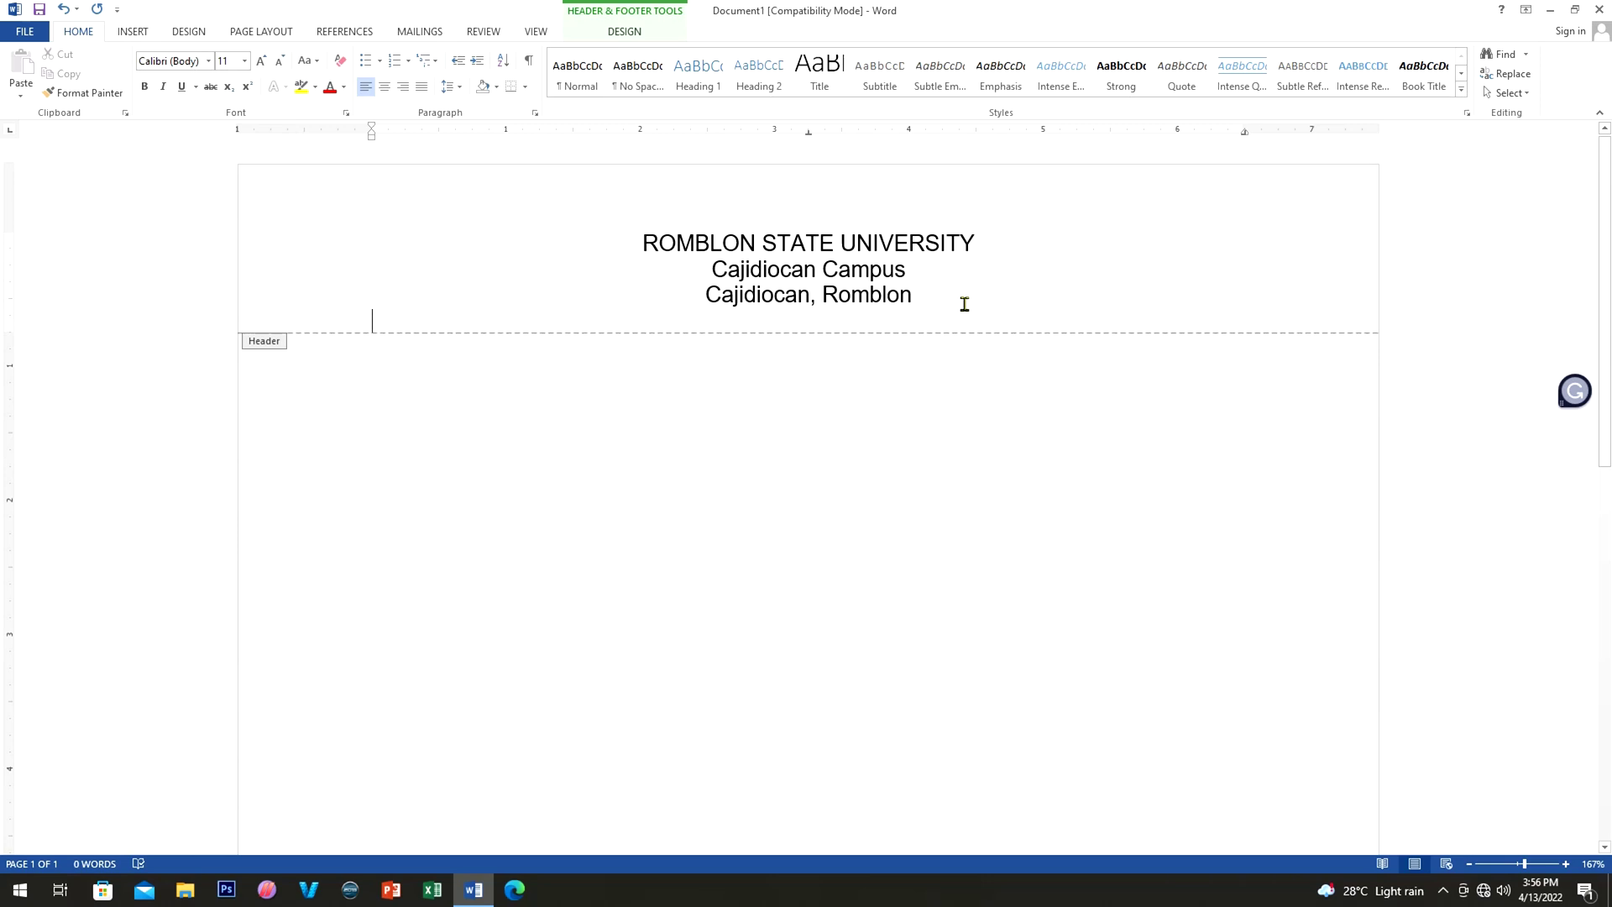
Step: Make ROMBLON STATE UNIVERSITY bold and put the cursor before Cajidiocan Campus
left_click_drag(989, 244, 631, 242)
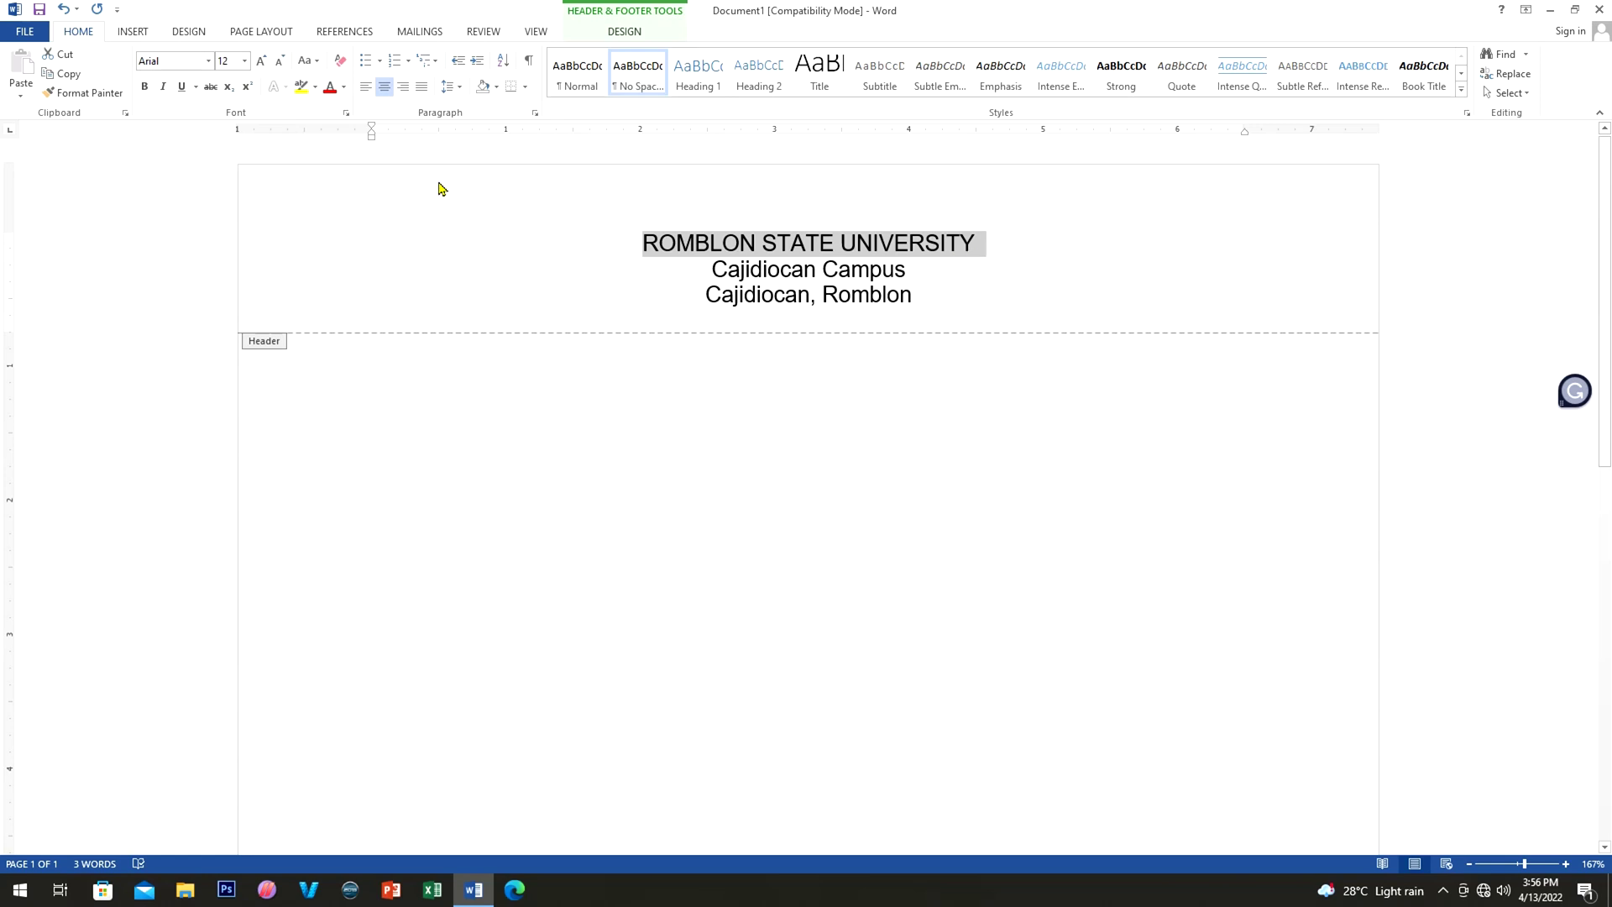
left_click(145, 88)
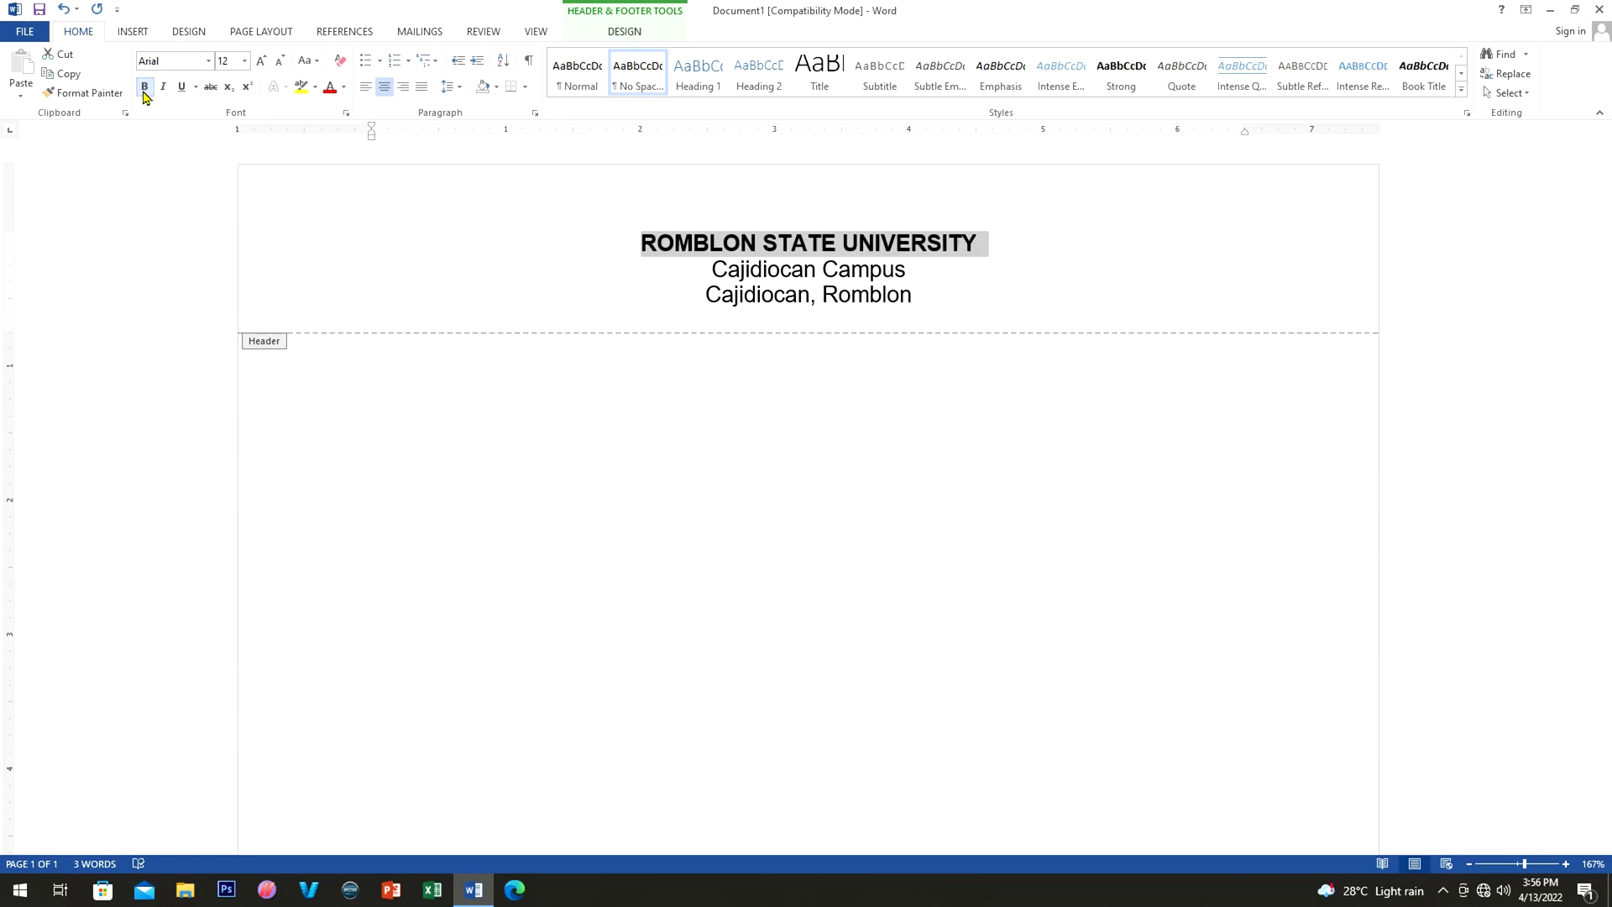
left_click(941, 299)
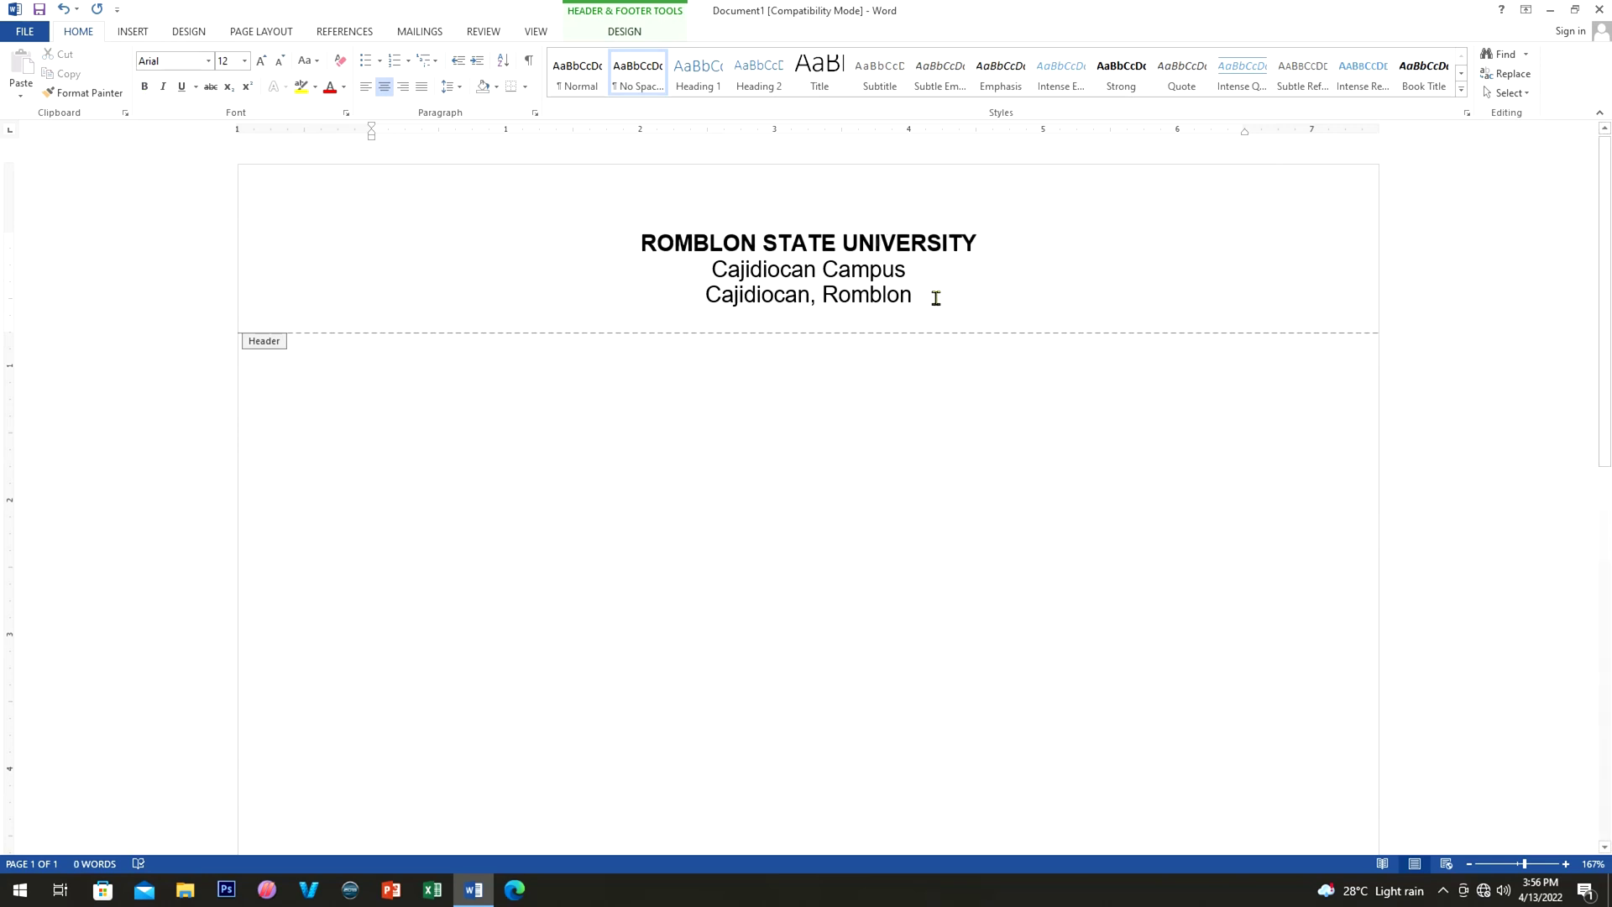
left_click(624, 258)
left_click(131, 33)
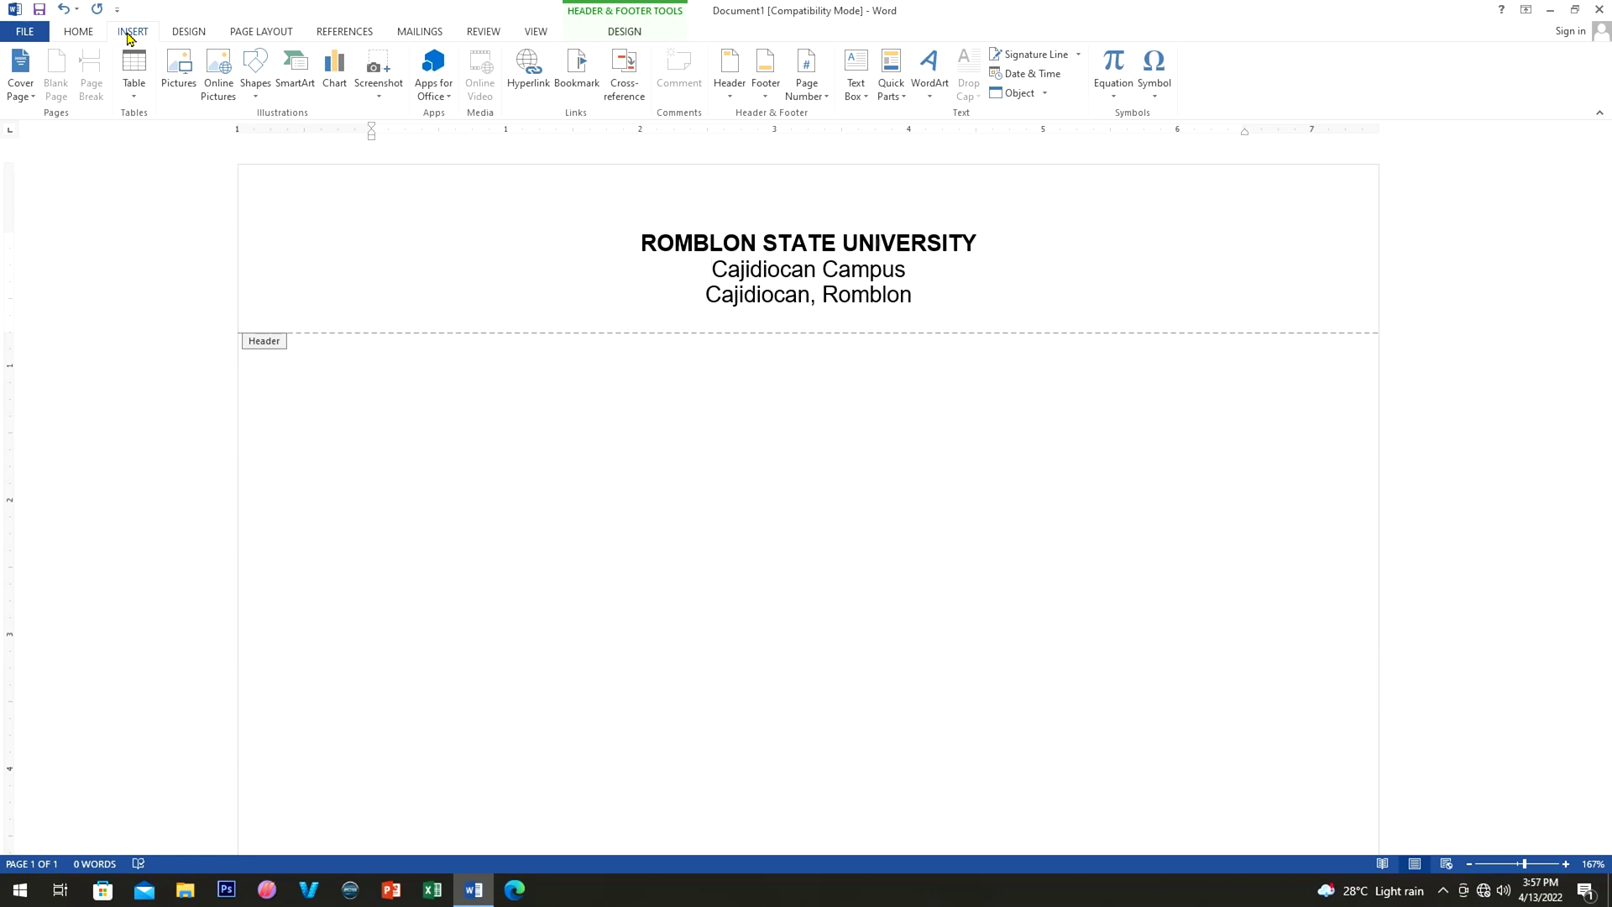
Step: Insert the rsu png.png seal image from Local Disk (G:) into the header
left_click(189, 93)
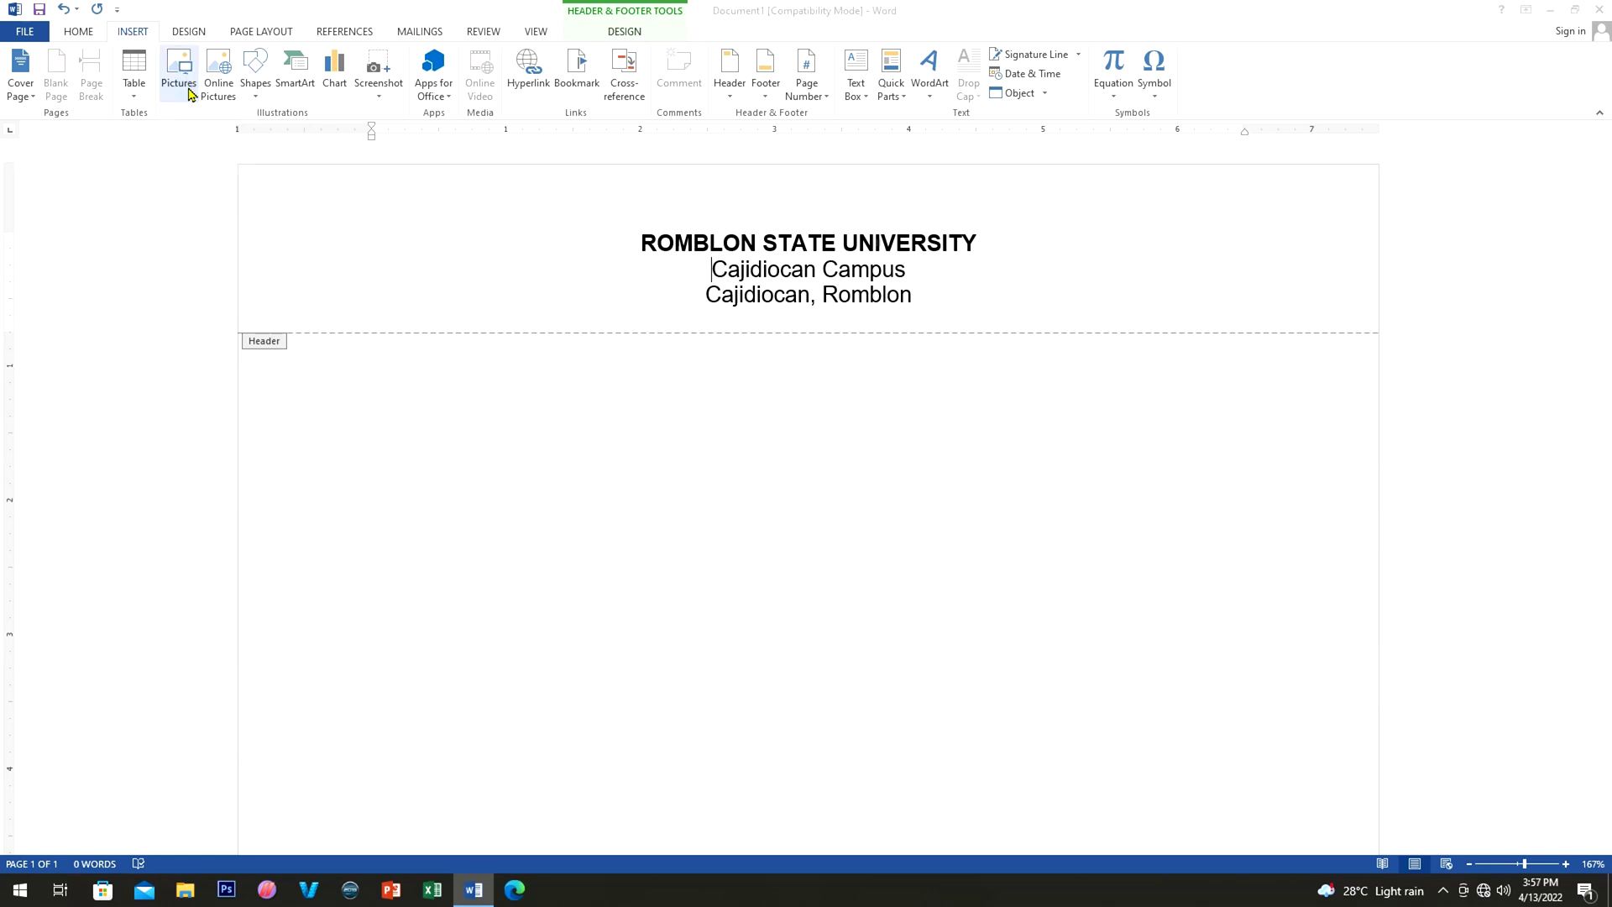
left_click(106, 360)
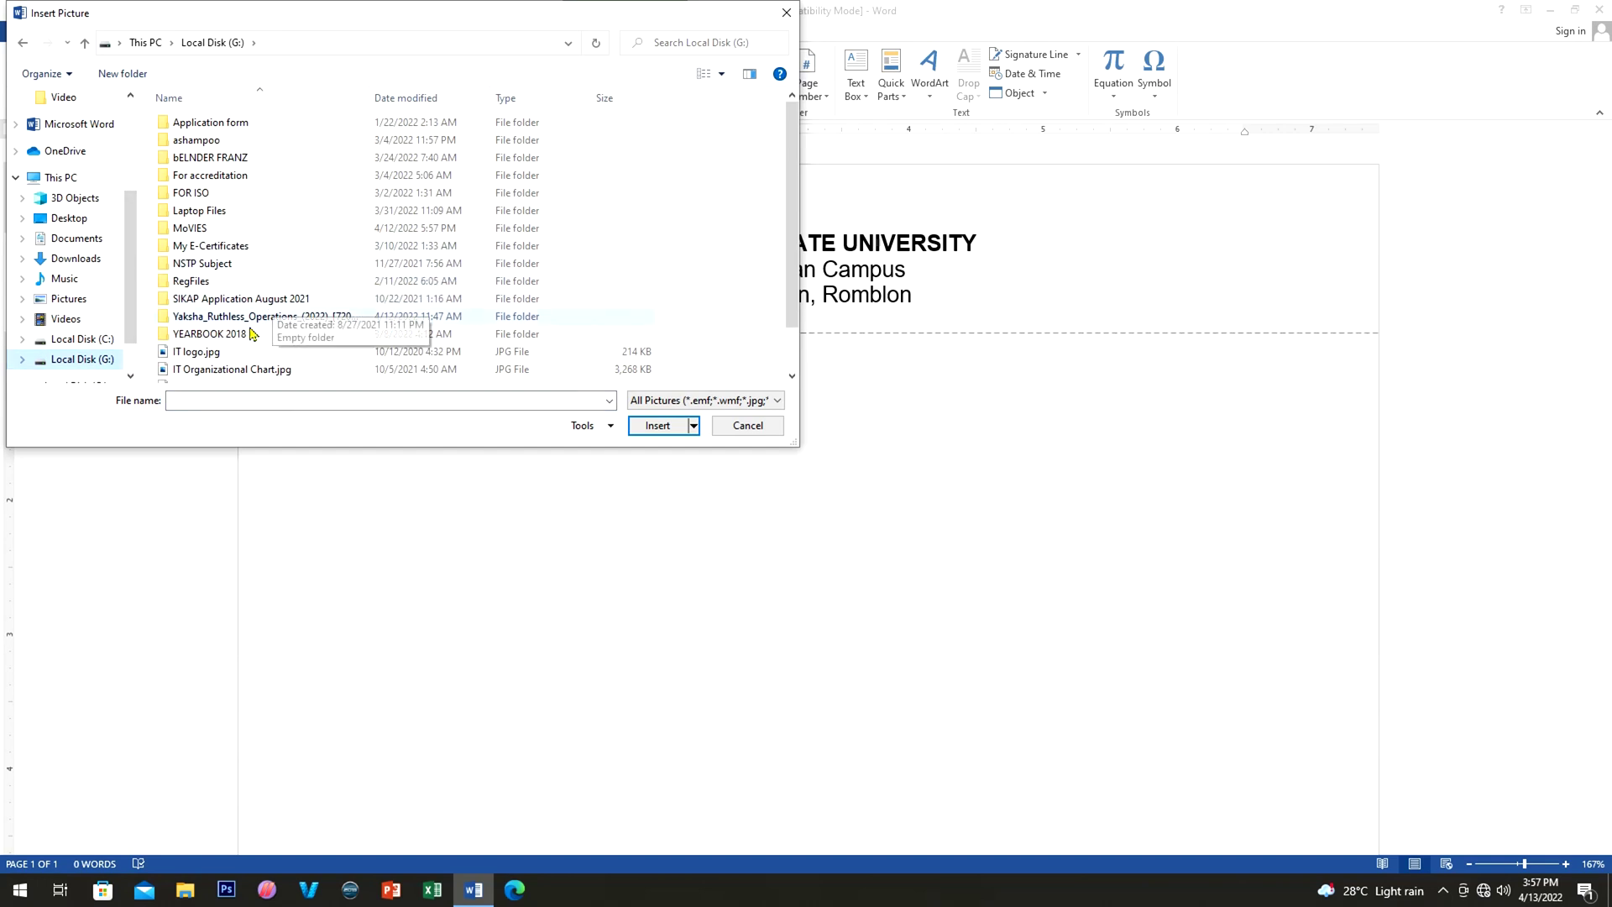
scroll(259, 315, "down", 1)
left_click(225, 374)
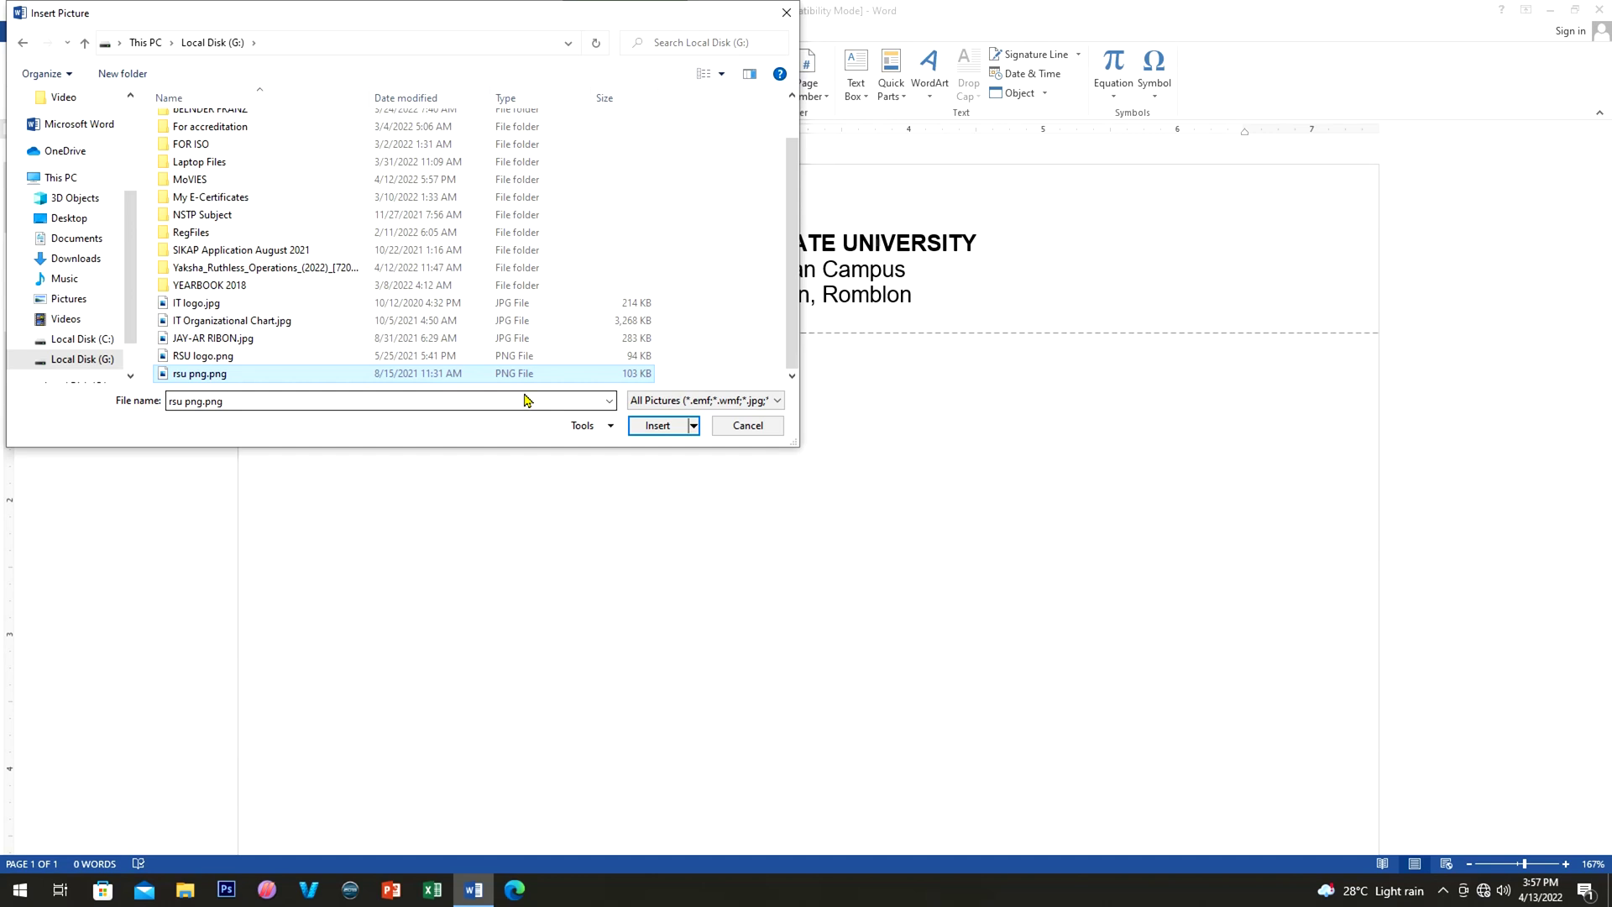
left_click(658, 426)
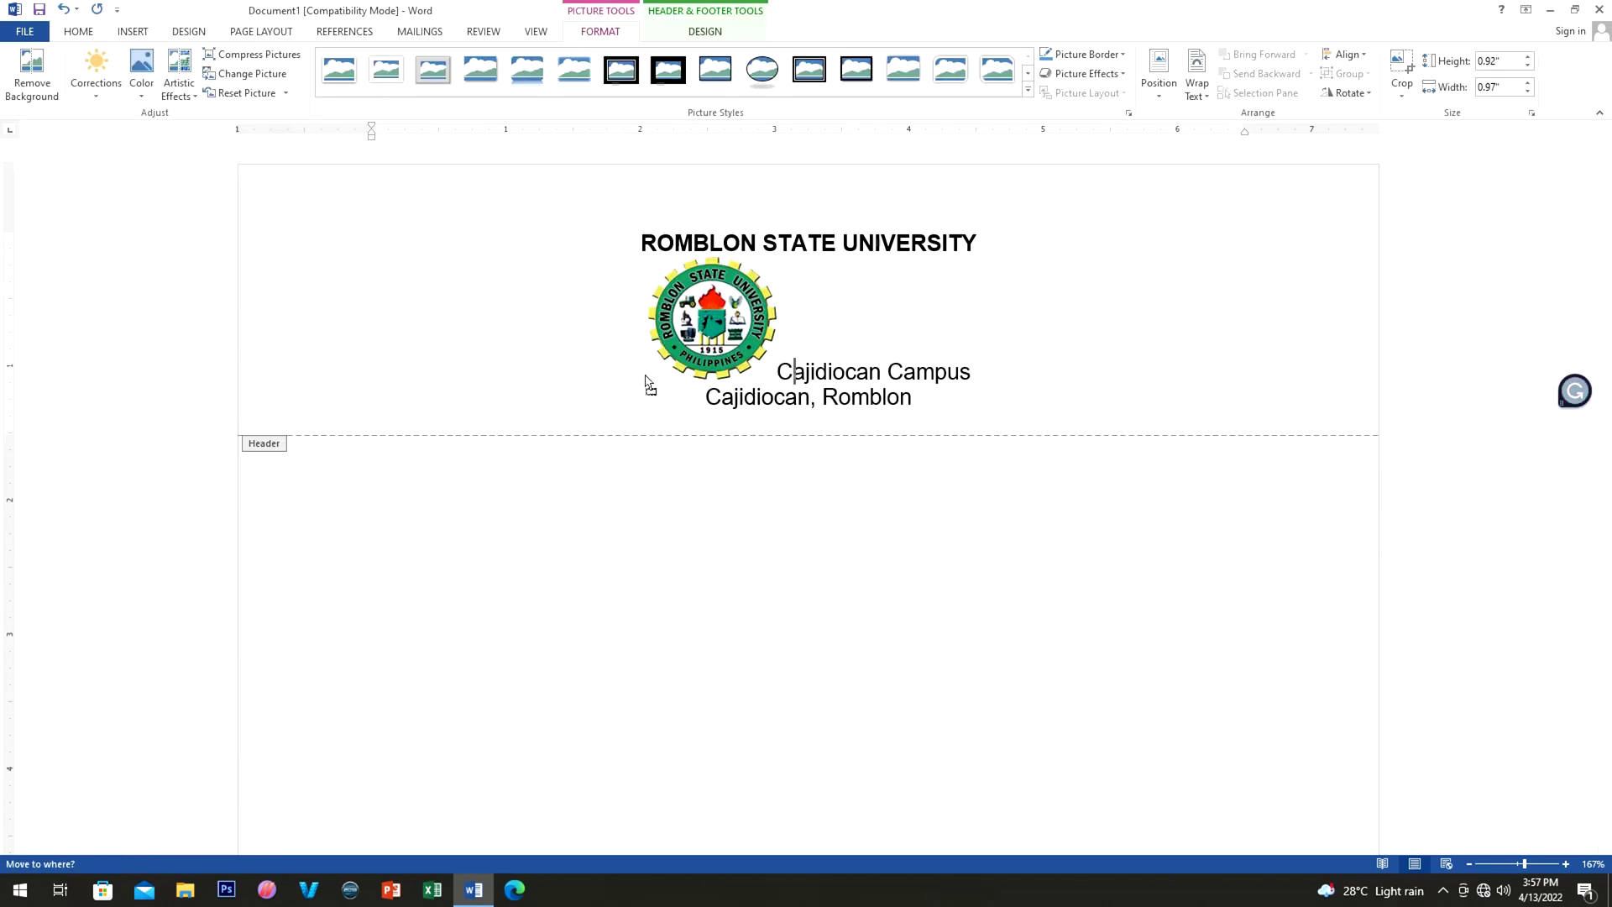
left_click_drag(655, 356, 686, 371)
mouse_move(783, 319)
left_mouse_down()
mouse_move(839, 338)
mouse_move(853, 318)
mouse_move(787, 323)
left_mouse_up()
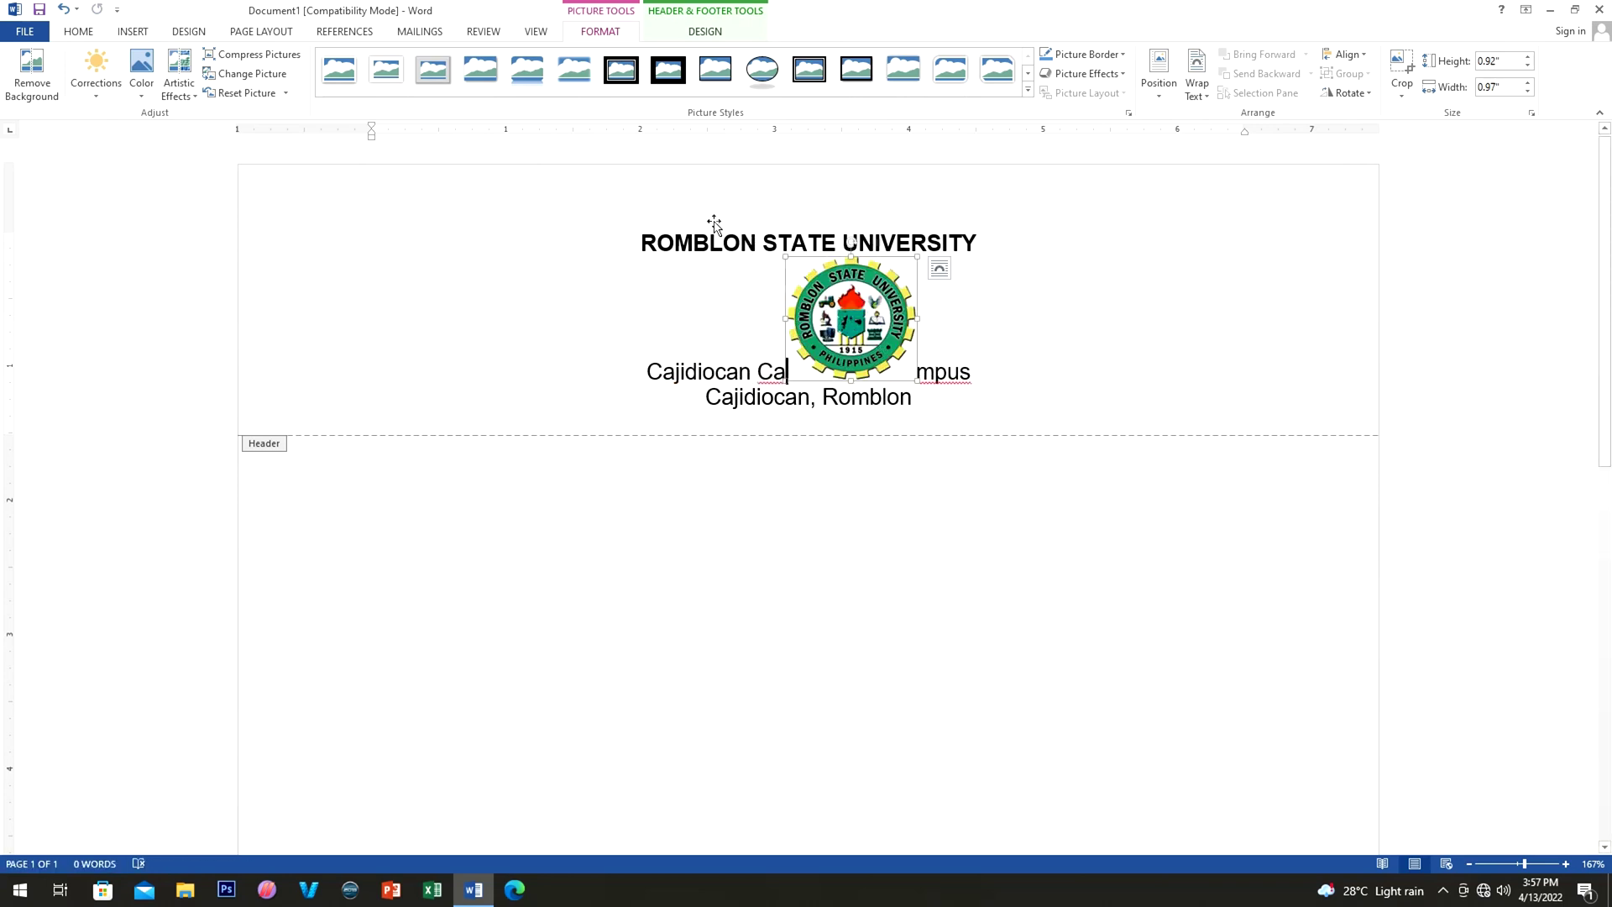
Step: Float the seal In Front of Text left of the header text, shrunk to about 0.54" by 0.58"
left_click(1203, 94)
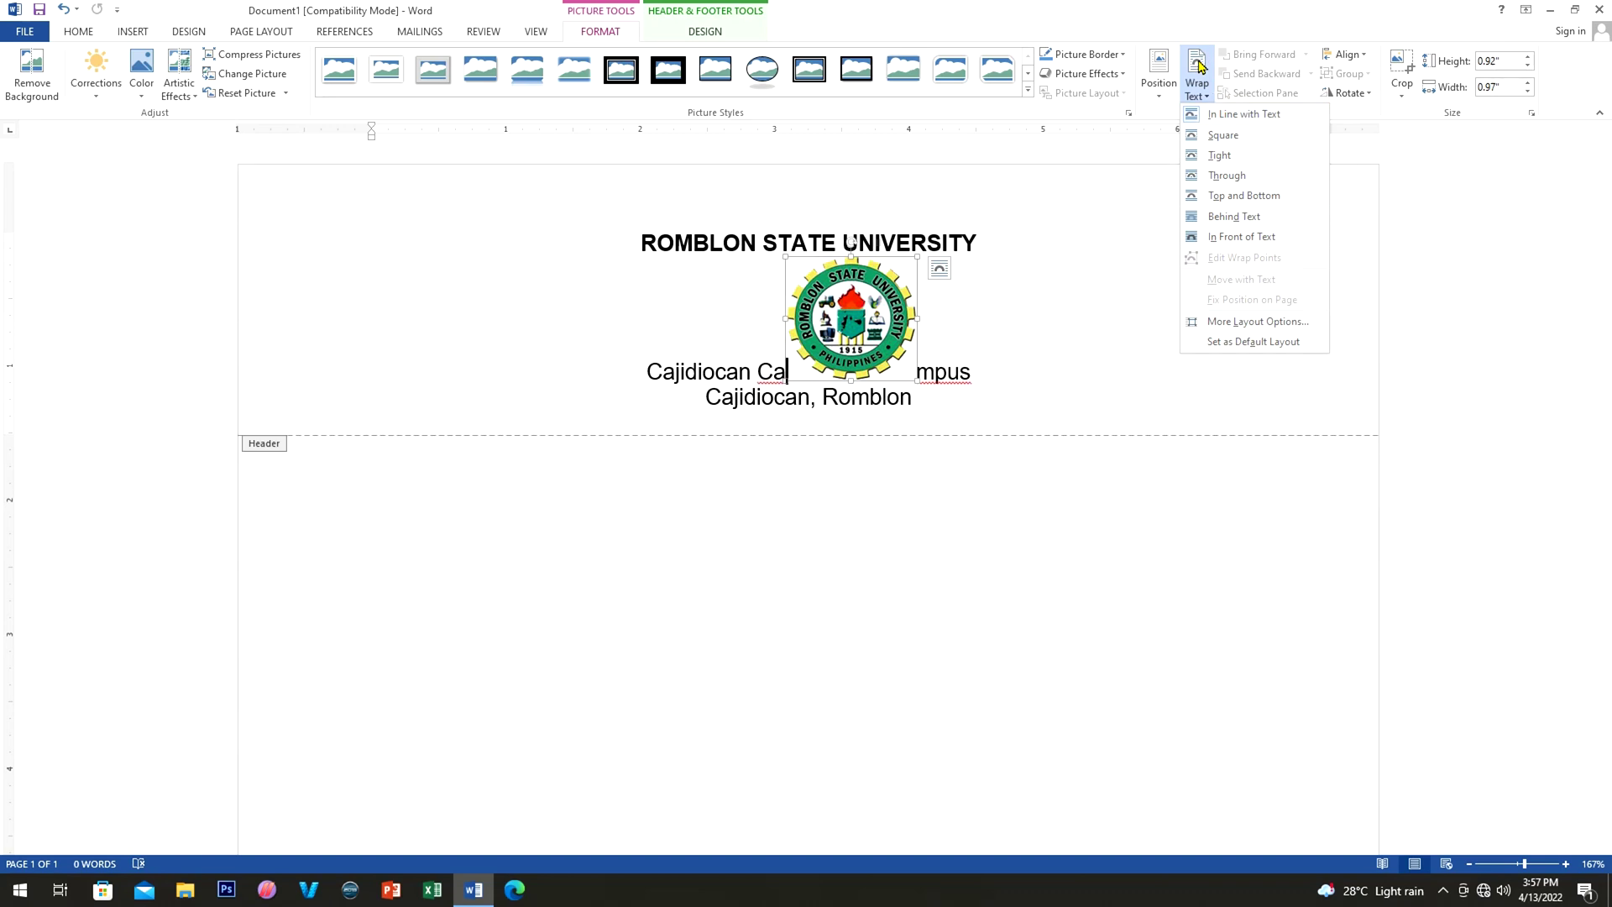
left_click(1240, 238)
left_click_drag(882, 331, 587, 269)
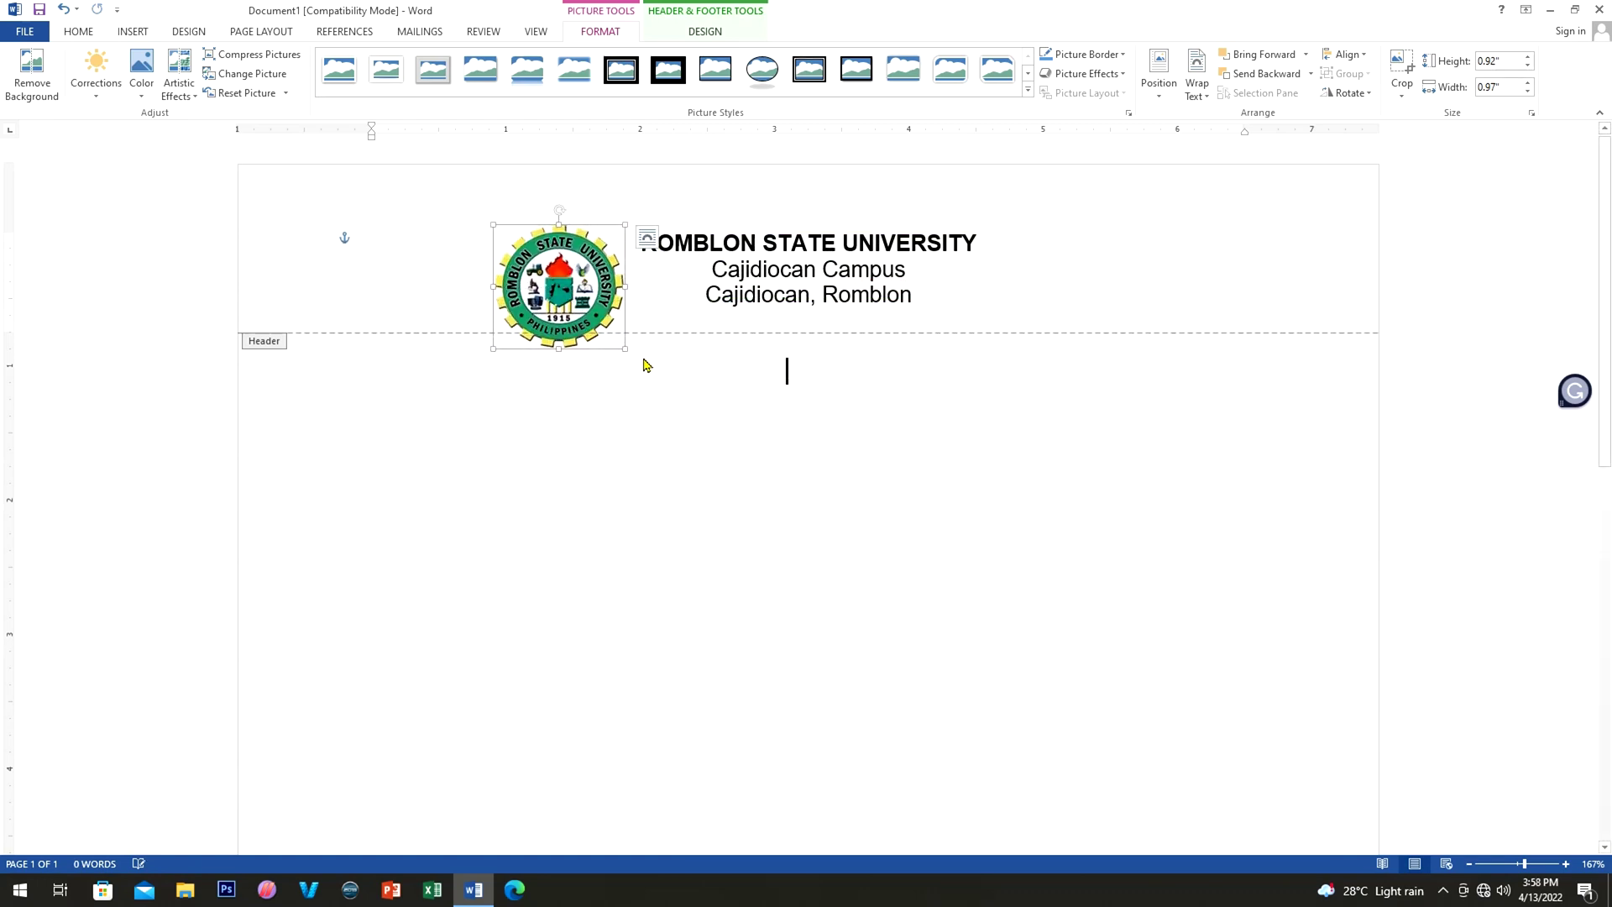
left_click_drag(627, 350, 556, 253)
left_click(618, 287)
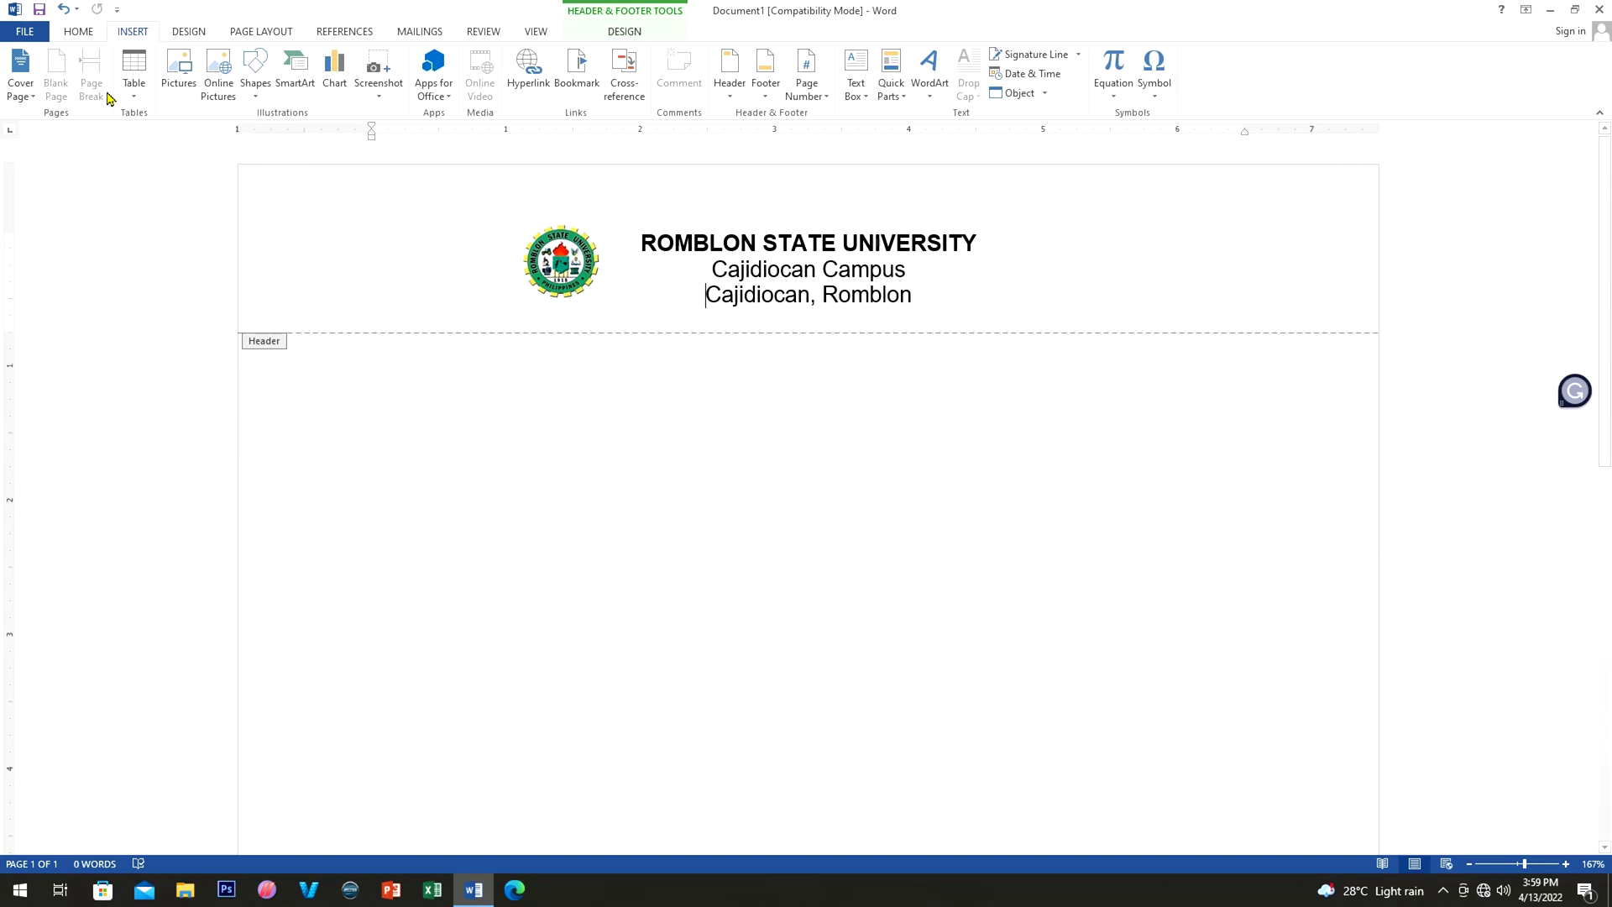
Step: Insert the IT department logo picture into the header
left_click(78, 31)
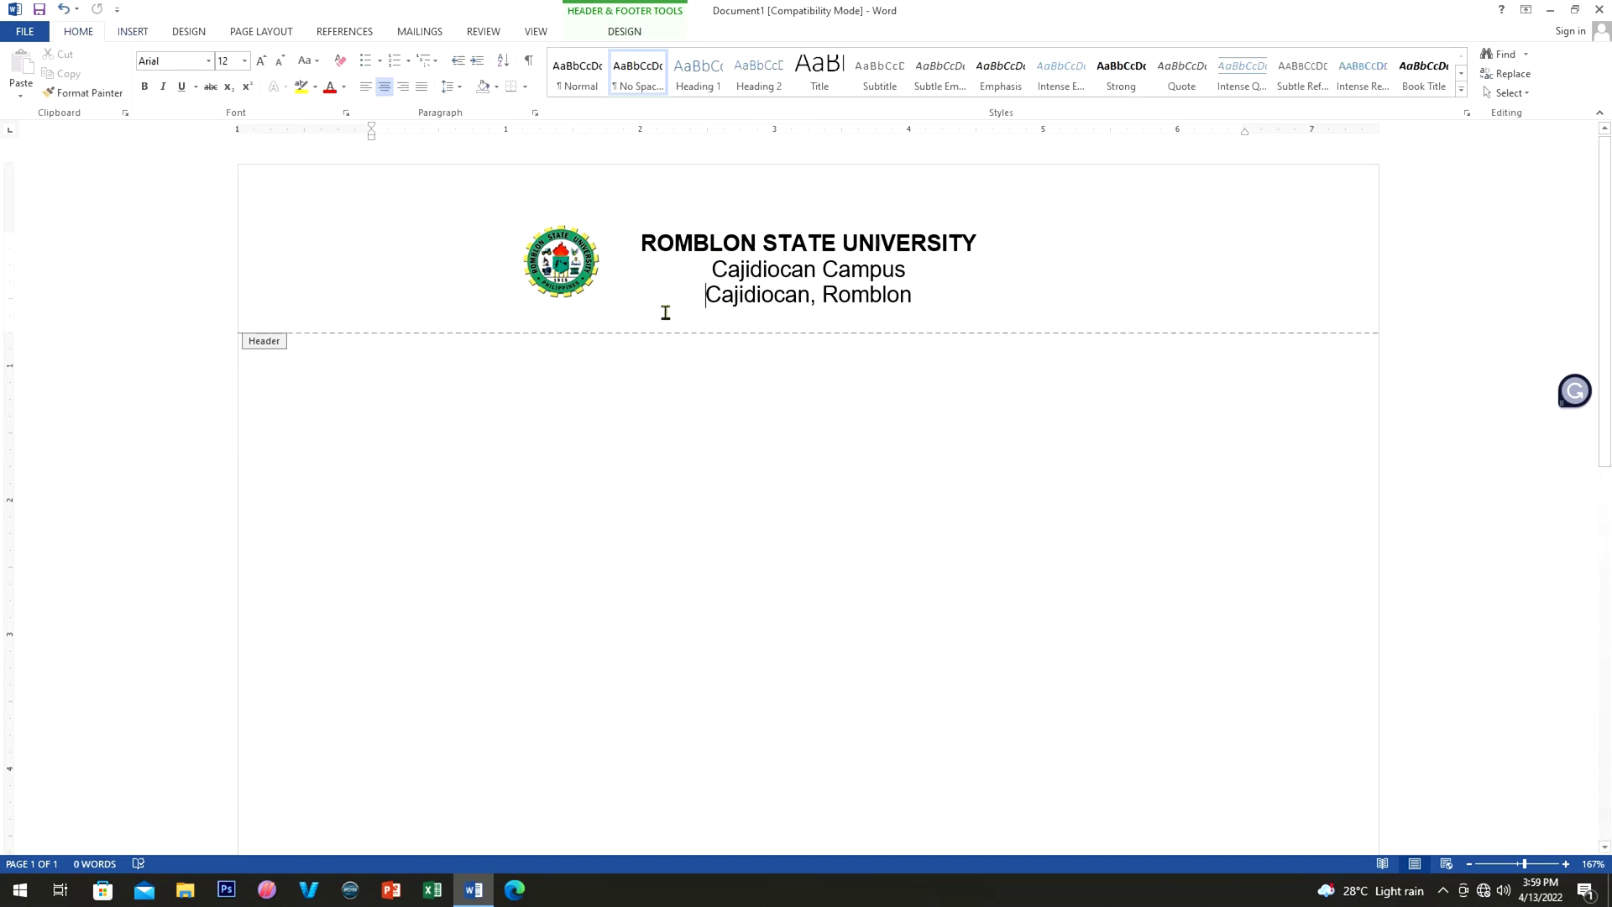
left_click(132, 33)
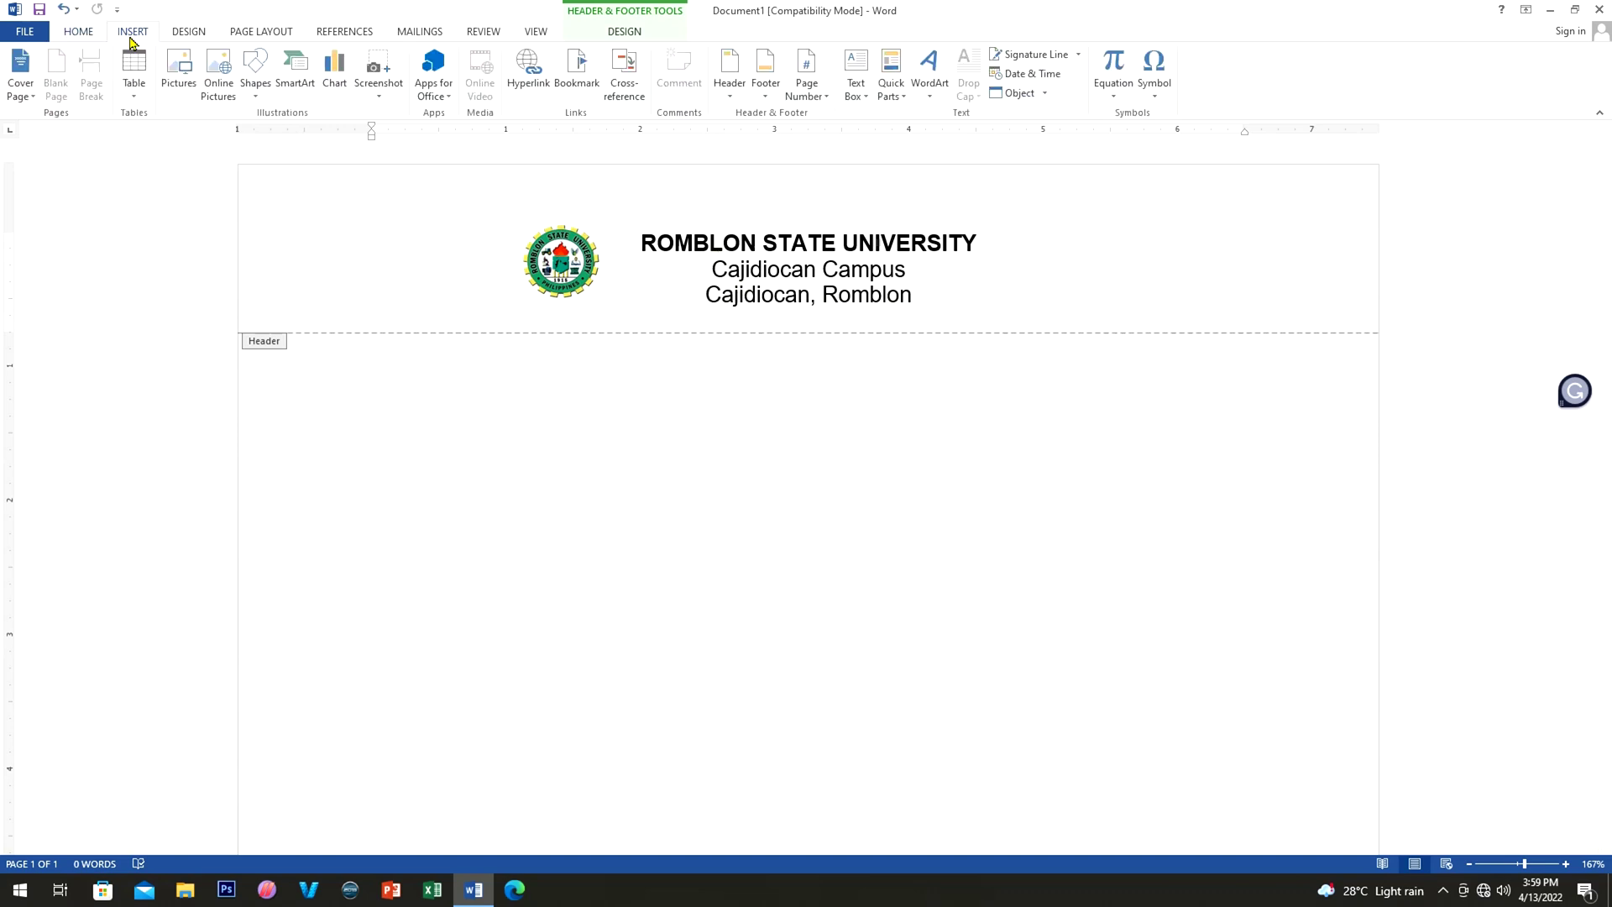
left_click(185, 85)
scroll(210, 323, "down", 1)
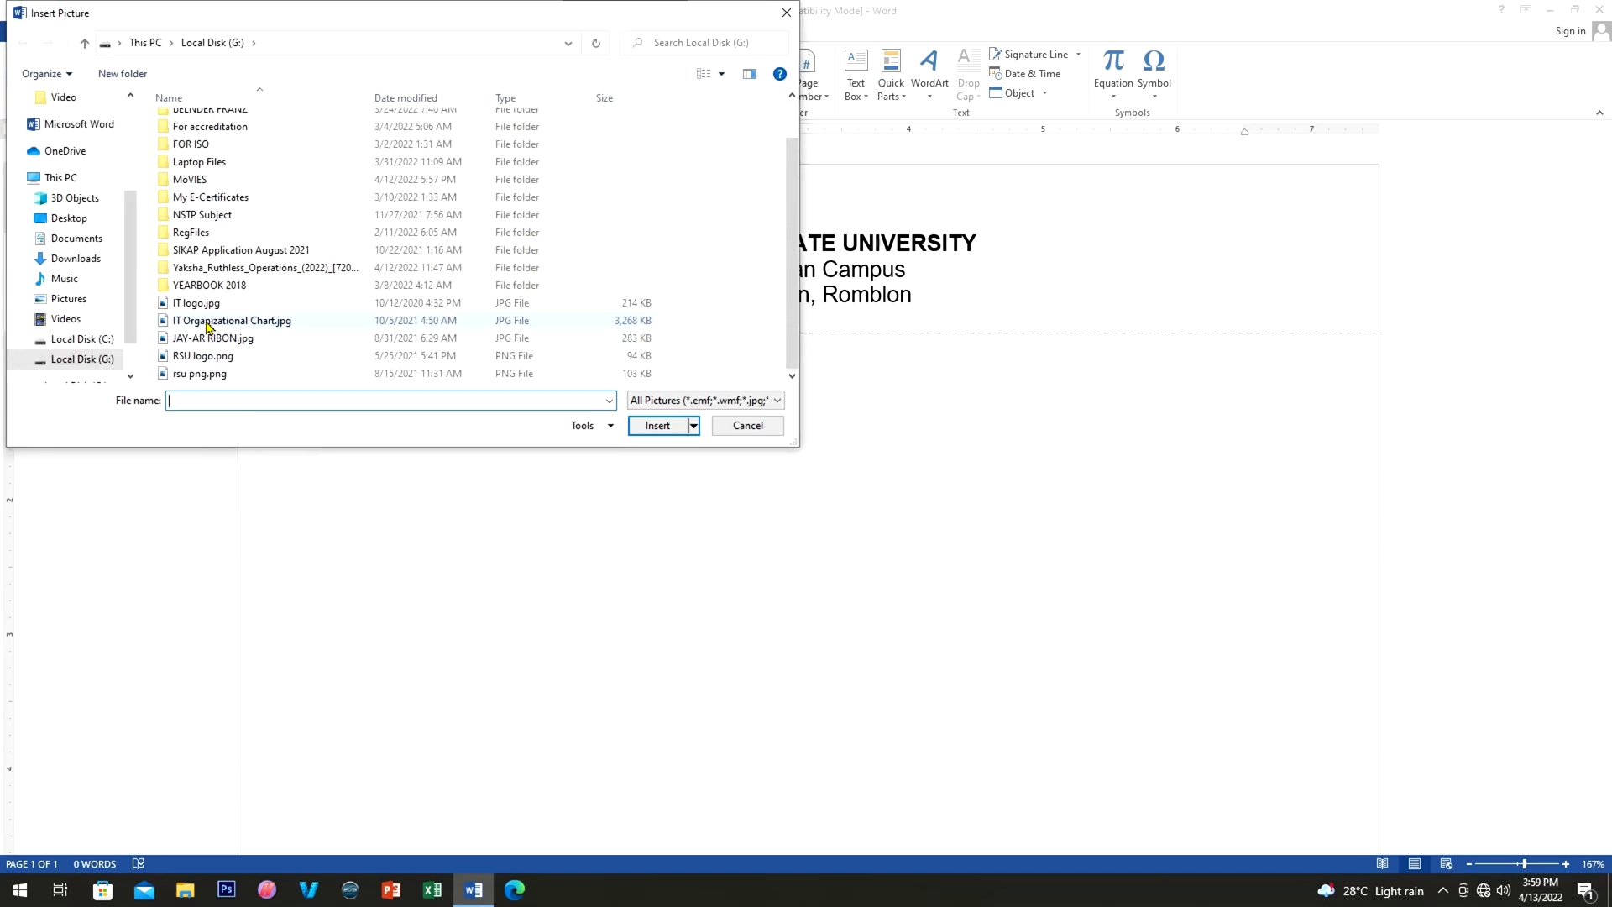
left_click(655, 425)
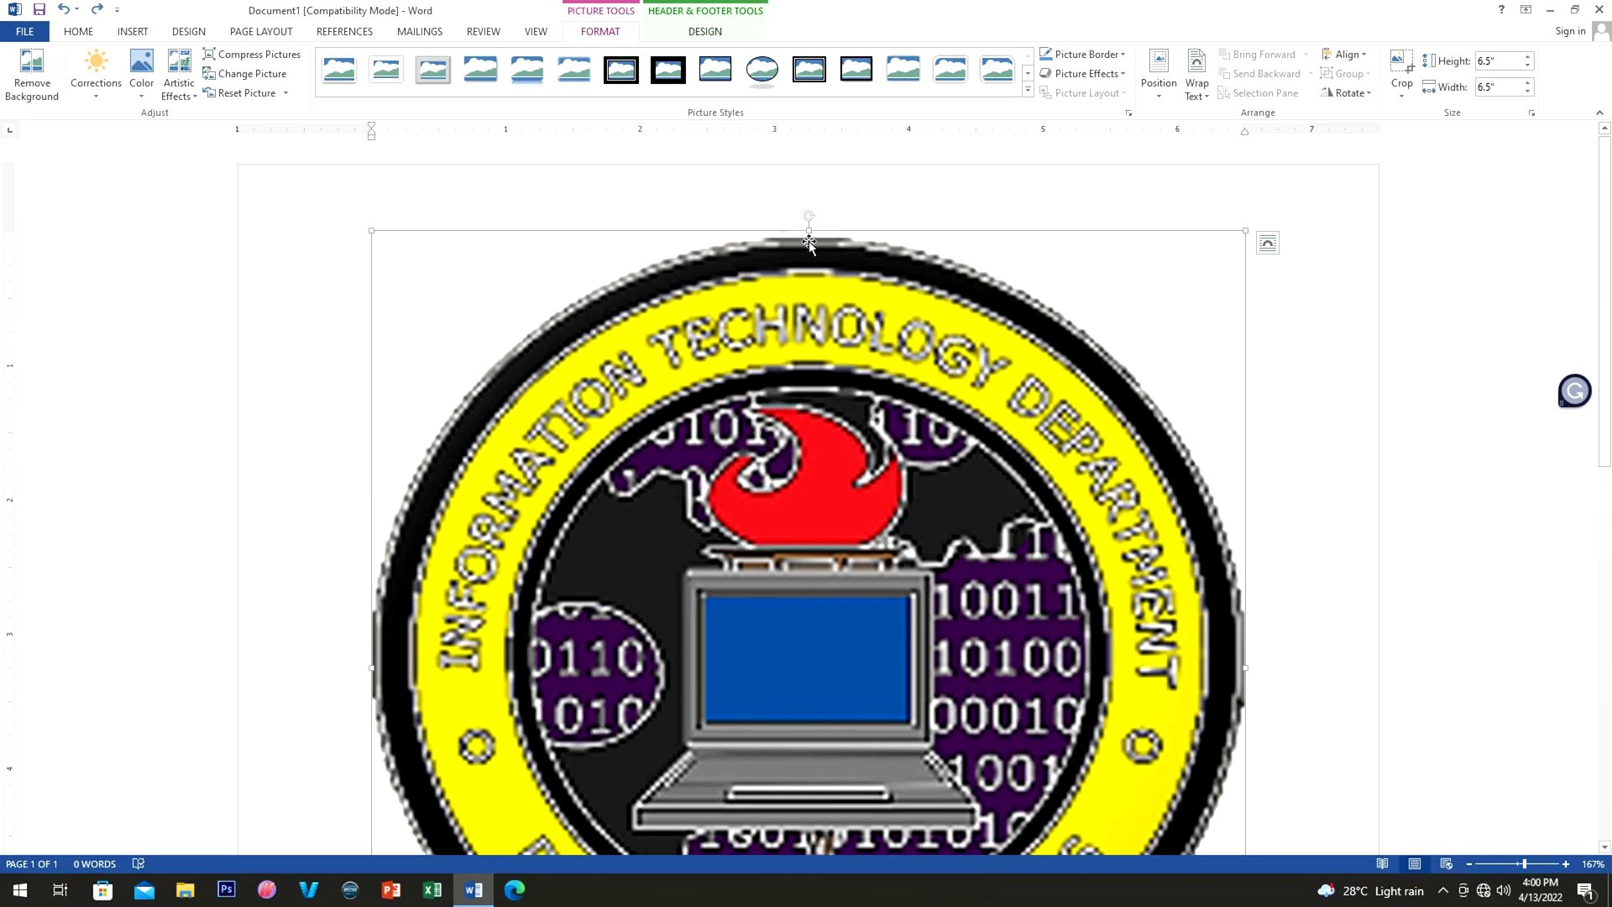
Step: Shrink the oversized IT logo by dragging its corner handle
left_click_drag(368, 231, 822, 514)
left_click(1006, 821)
left_click(980, 792)
left_click_drag(996, 813, 781, 512)
left_click_drag(682, 417, 724, 397)
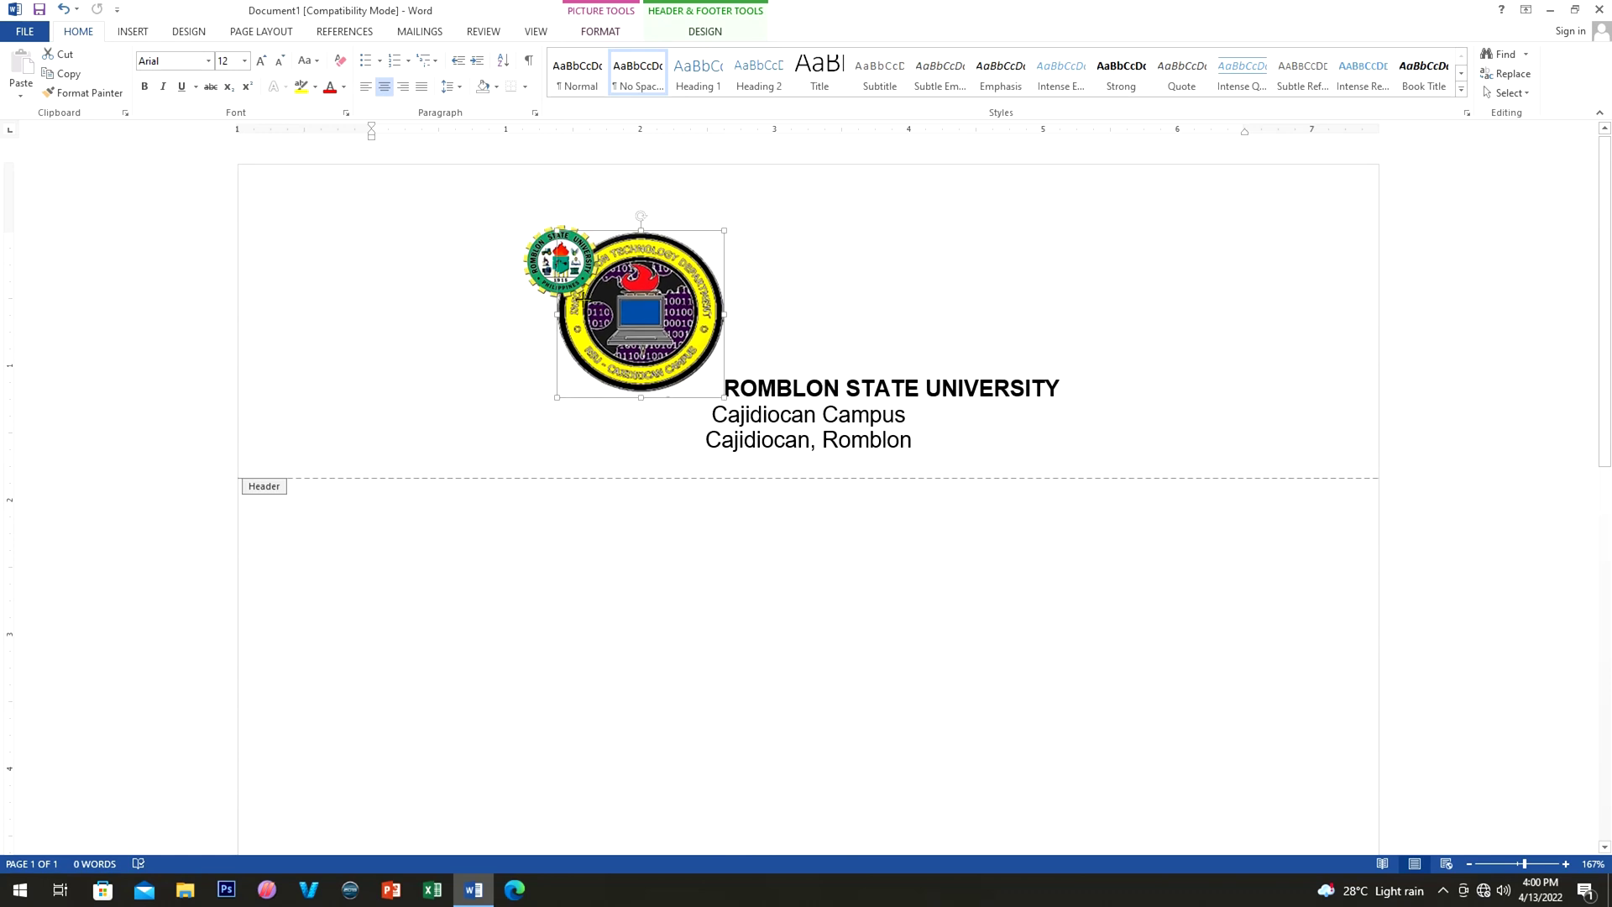
Step: Set the IT logo In Front of Text and place it right of the header text, 0.53" square
left_click(601, 33)
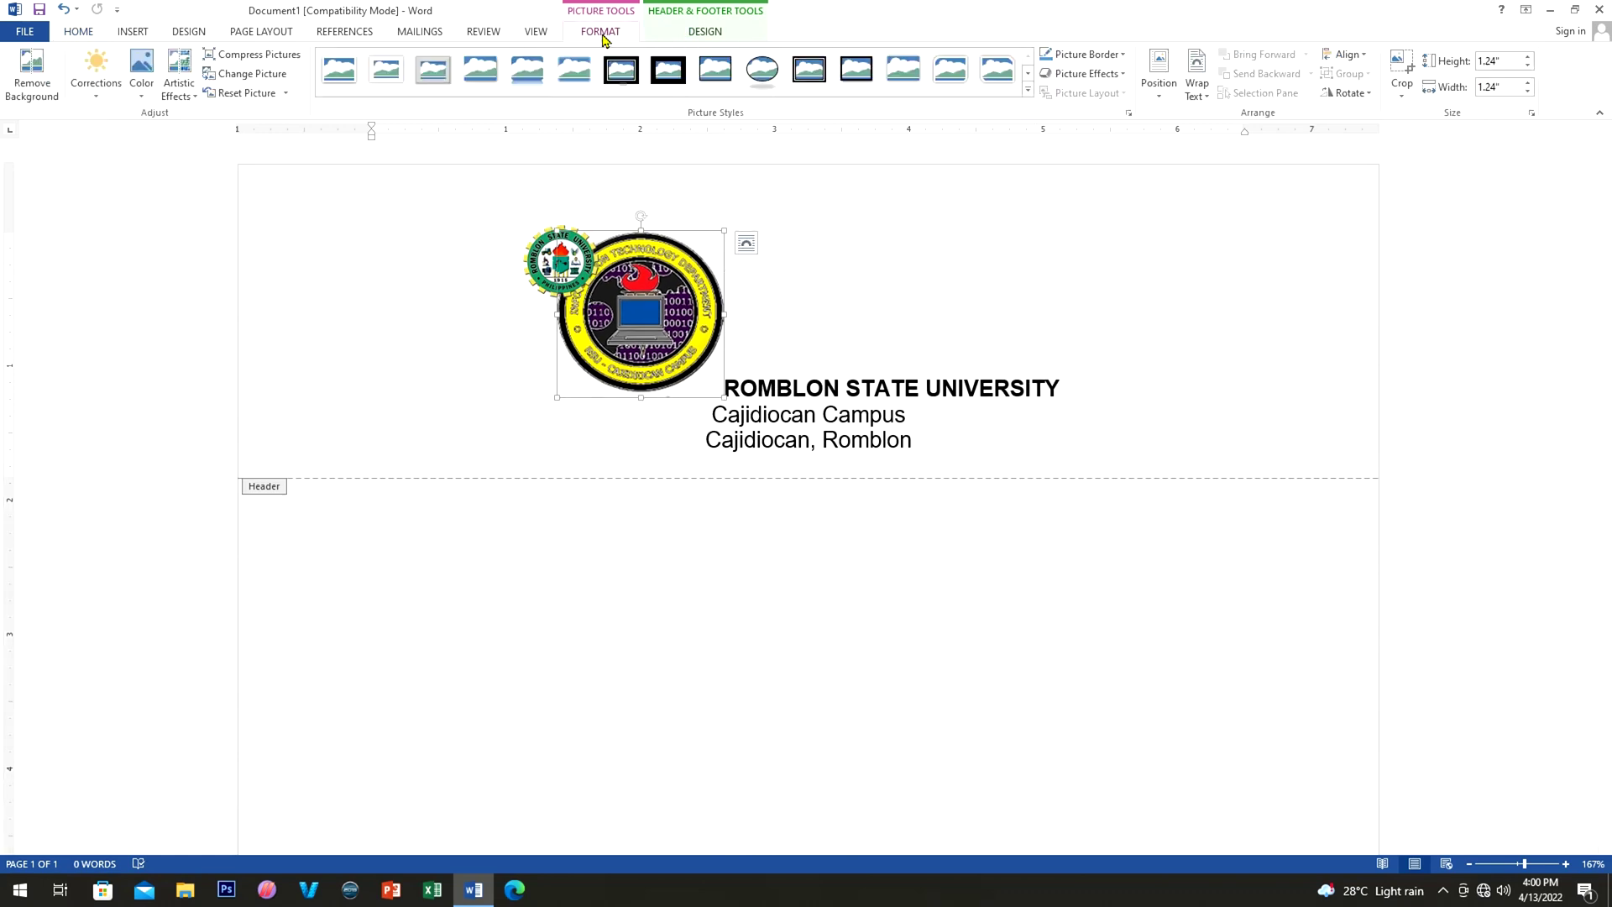
left_click(1199, 97)
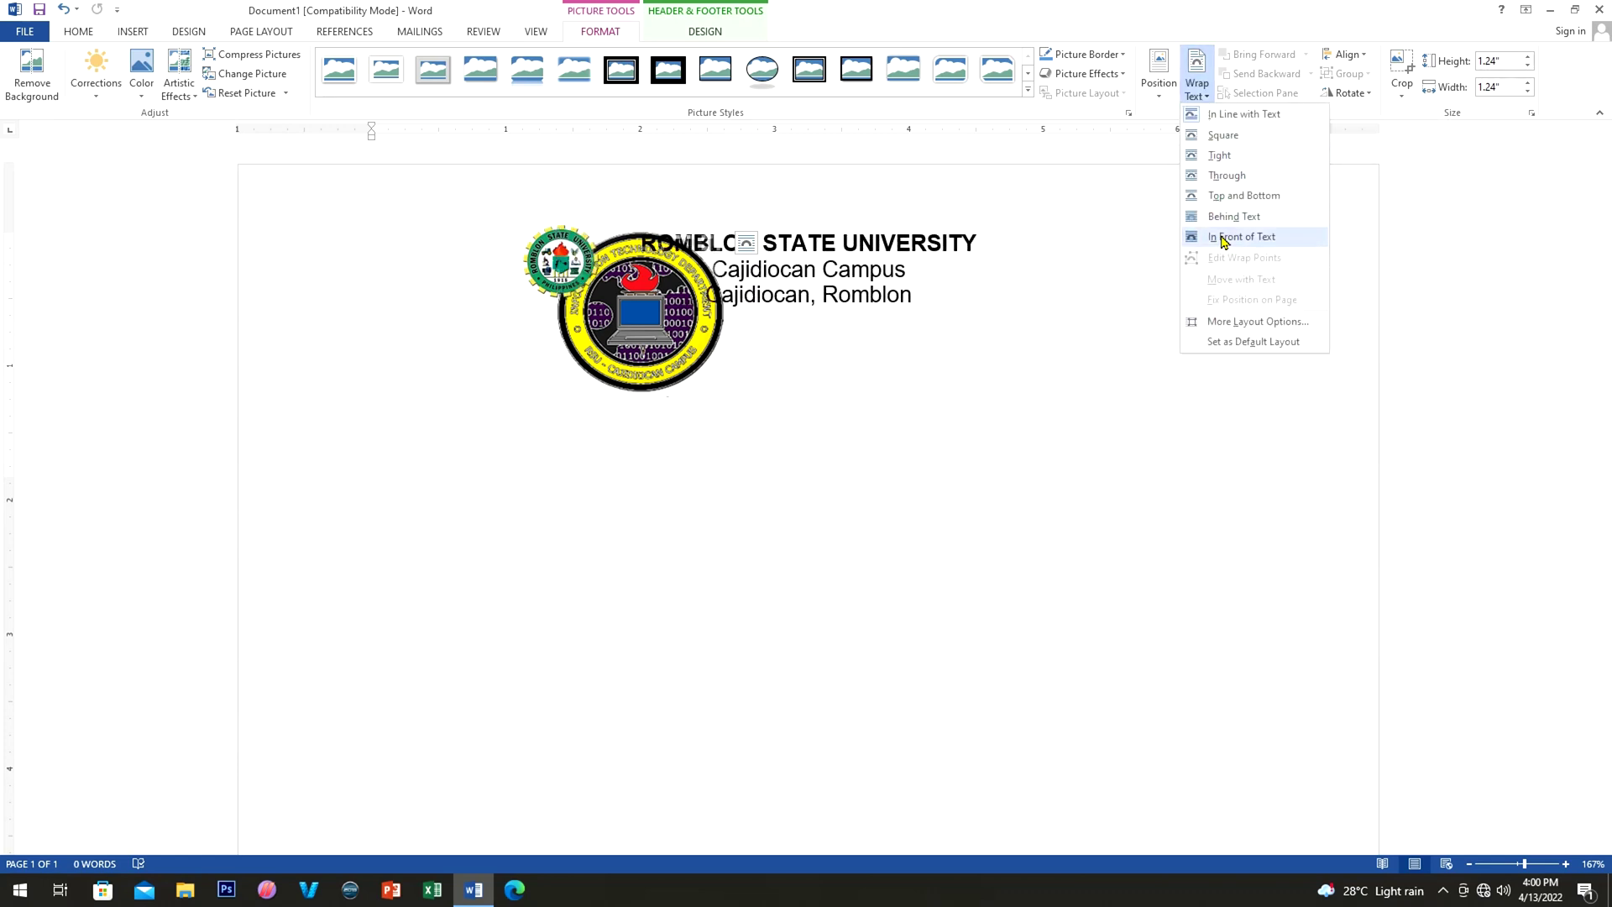
left_click(1229, 241)
left_click_drag(651, 319, 1091, 251)
left_click_drag(1151, 395, 1064, 264)
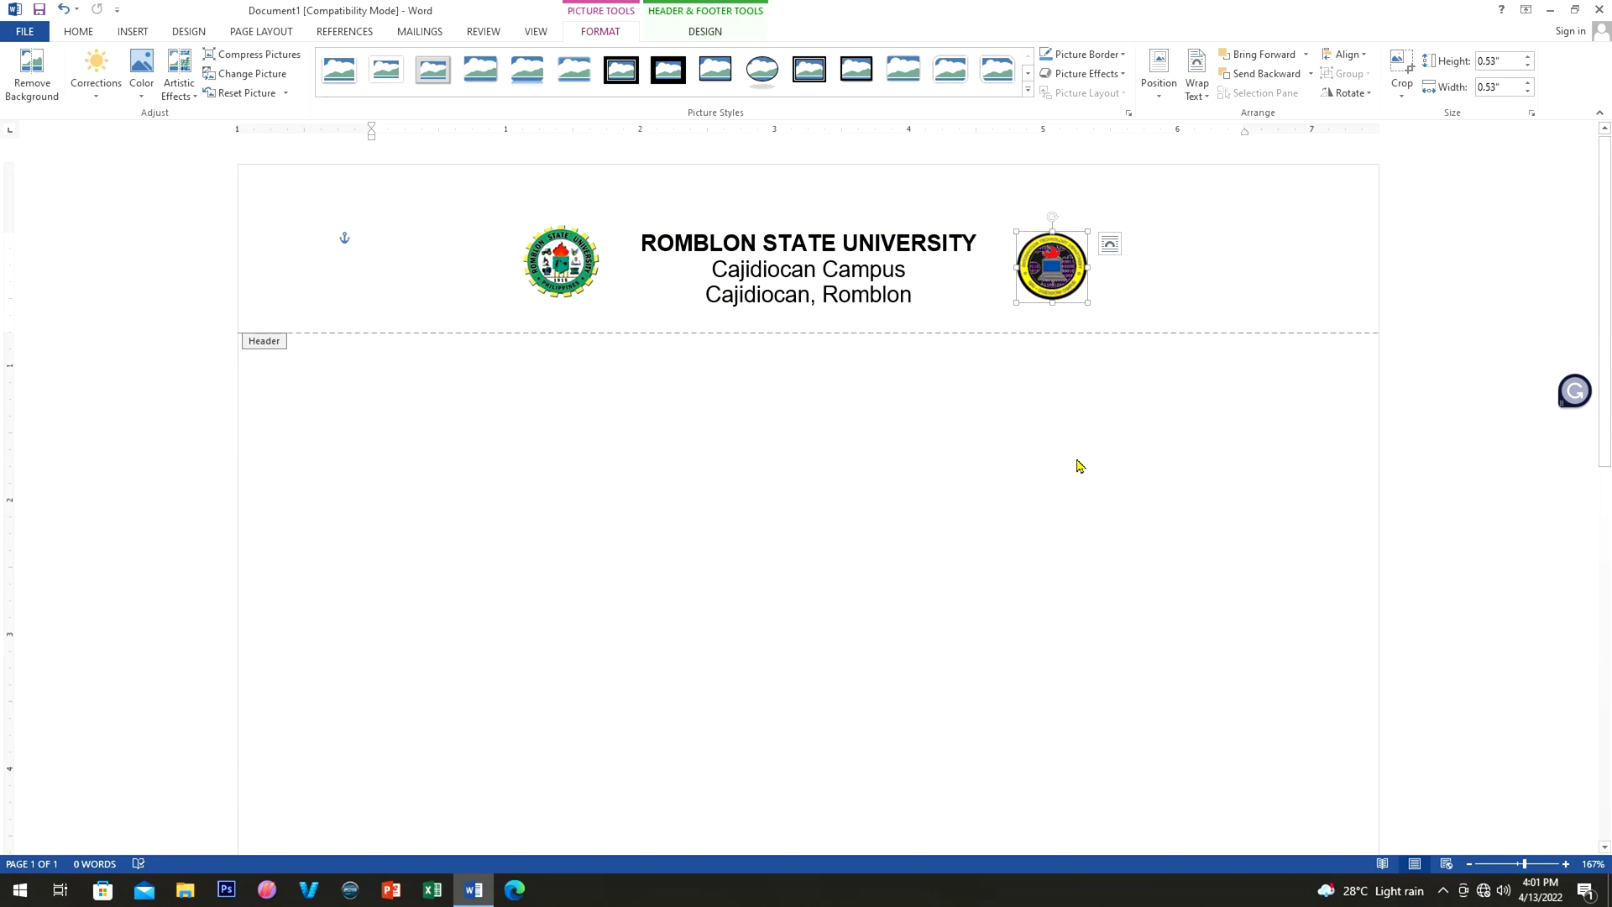
left_click(920, 307)
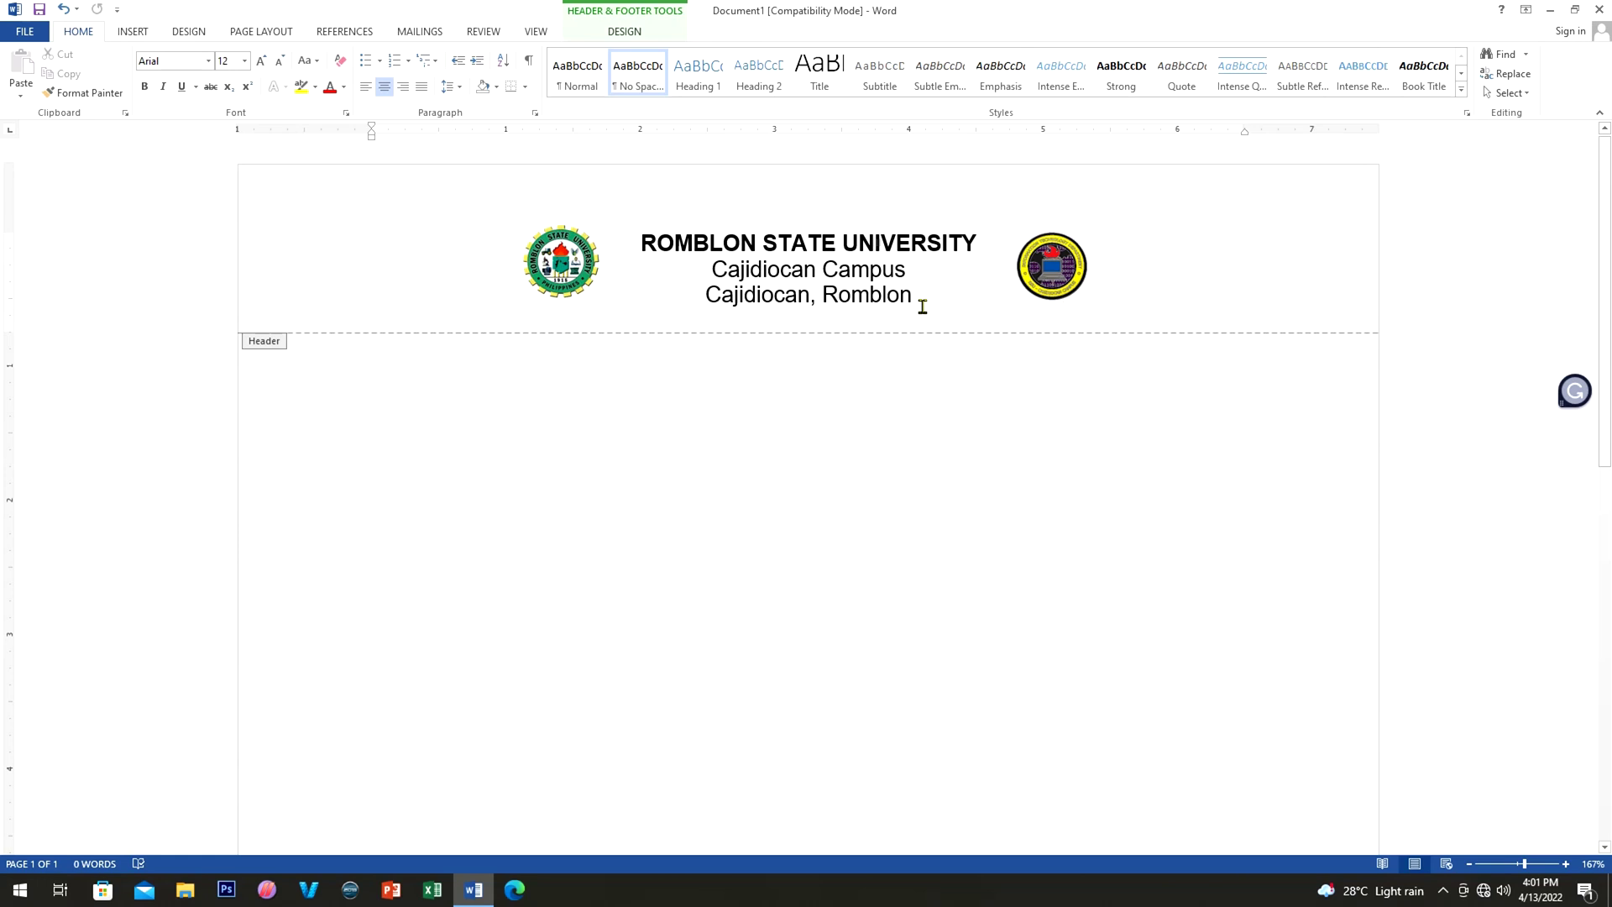
Step: Add a full-width underscore rule on a new line below Cajidiocan, Romblon
key("Return")
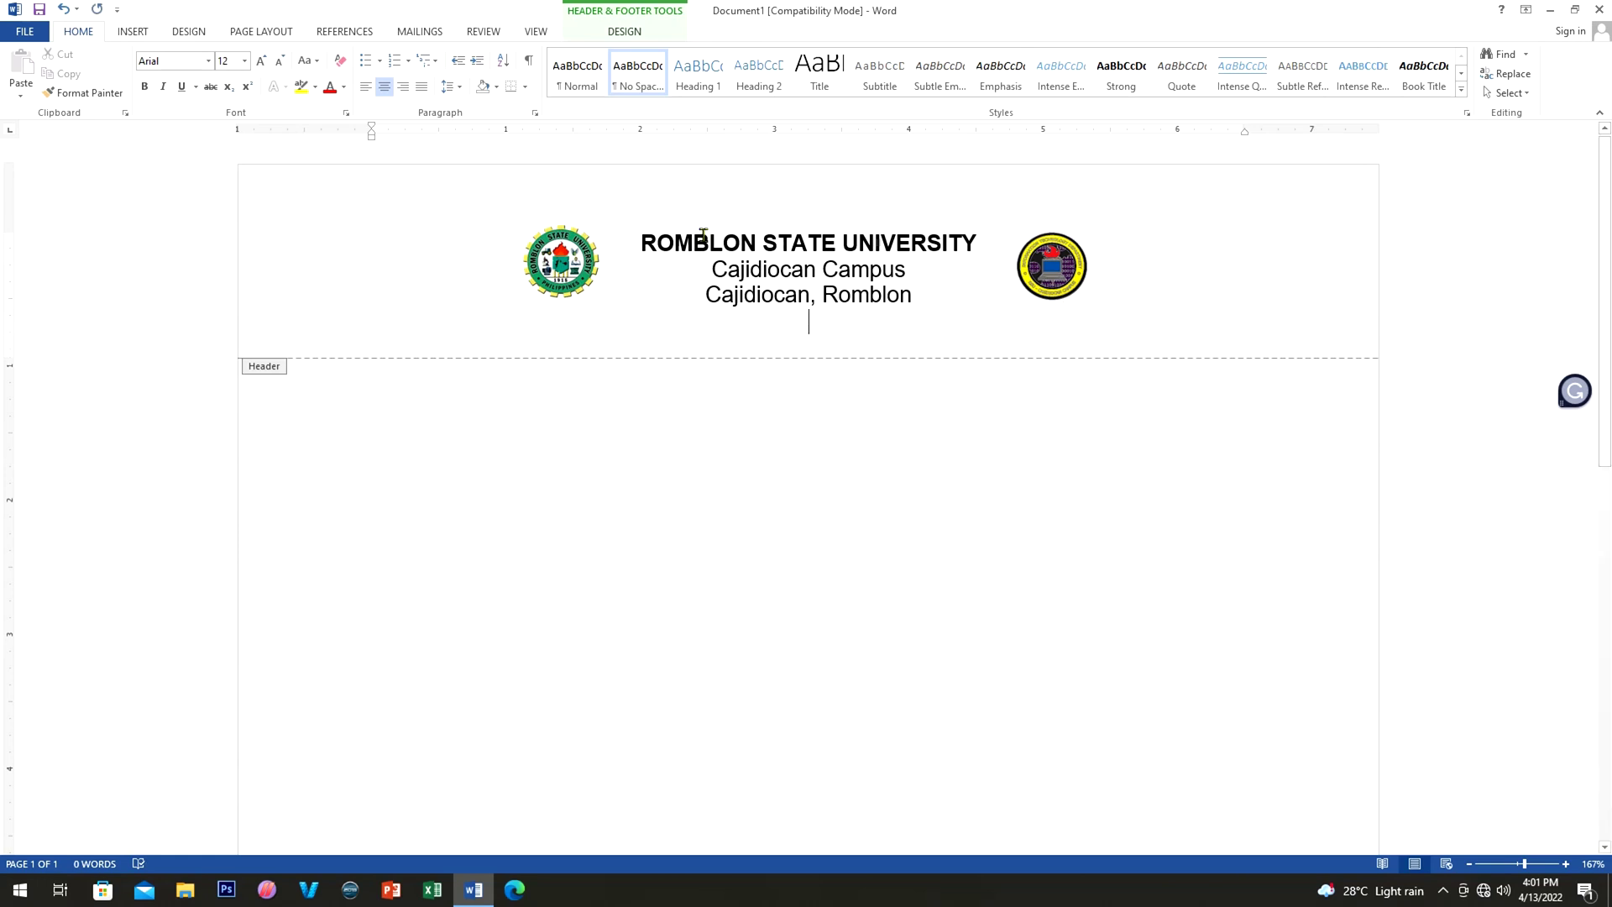
type("___________________________________________")
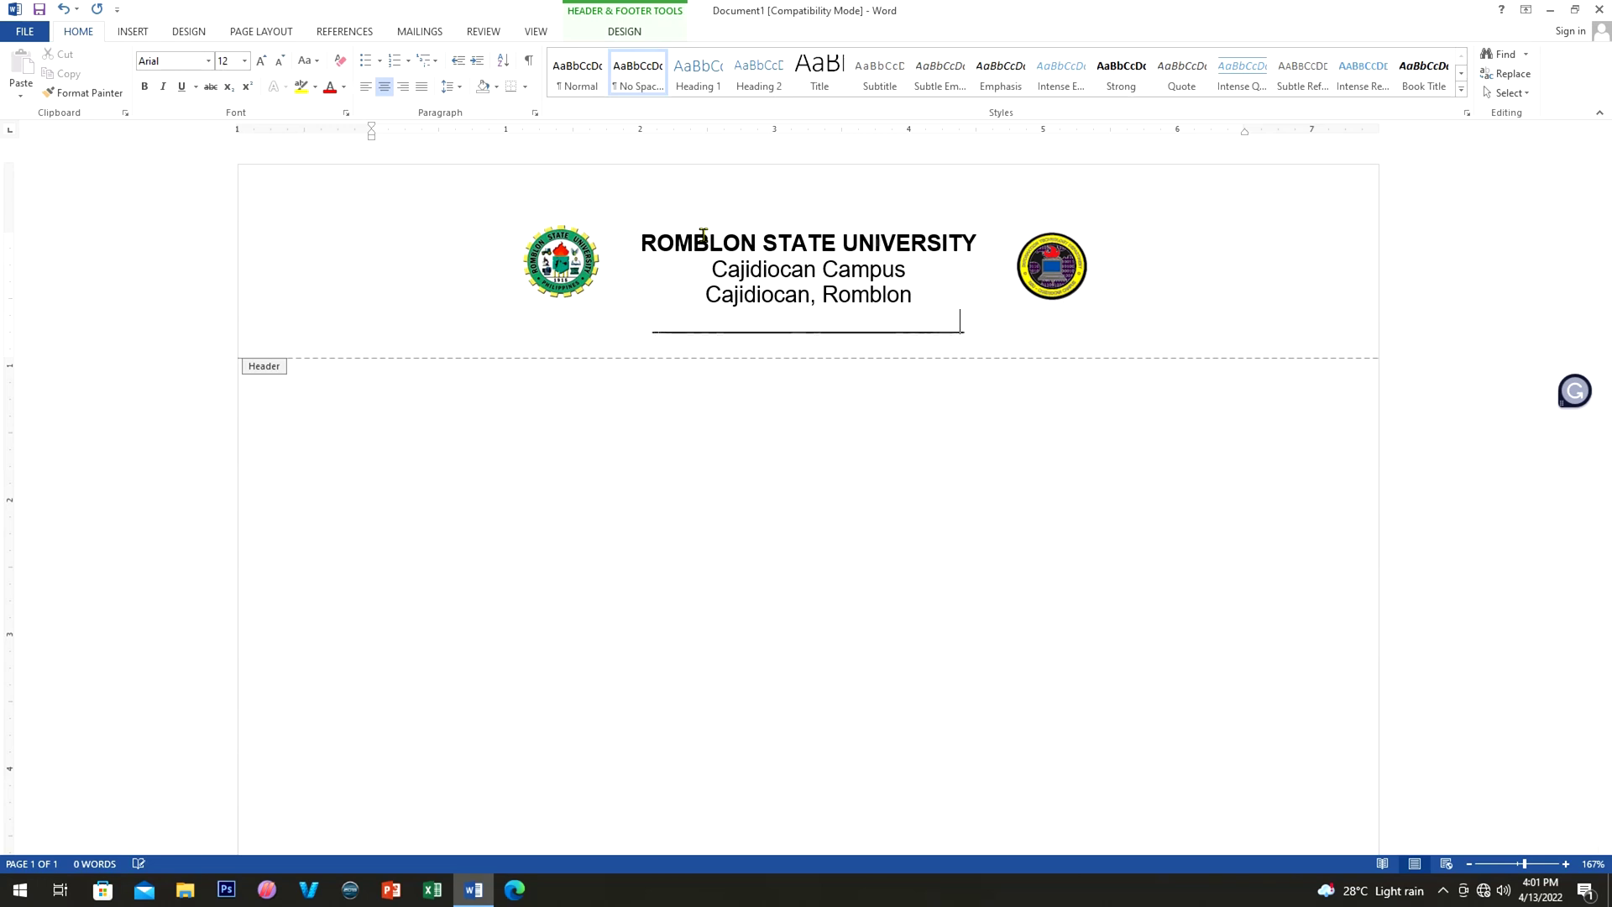
type("___________________________")
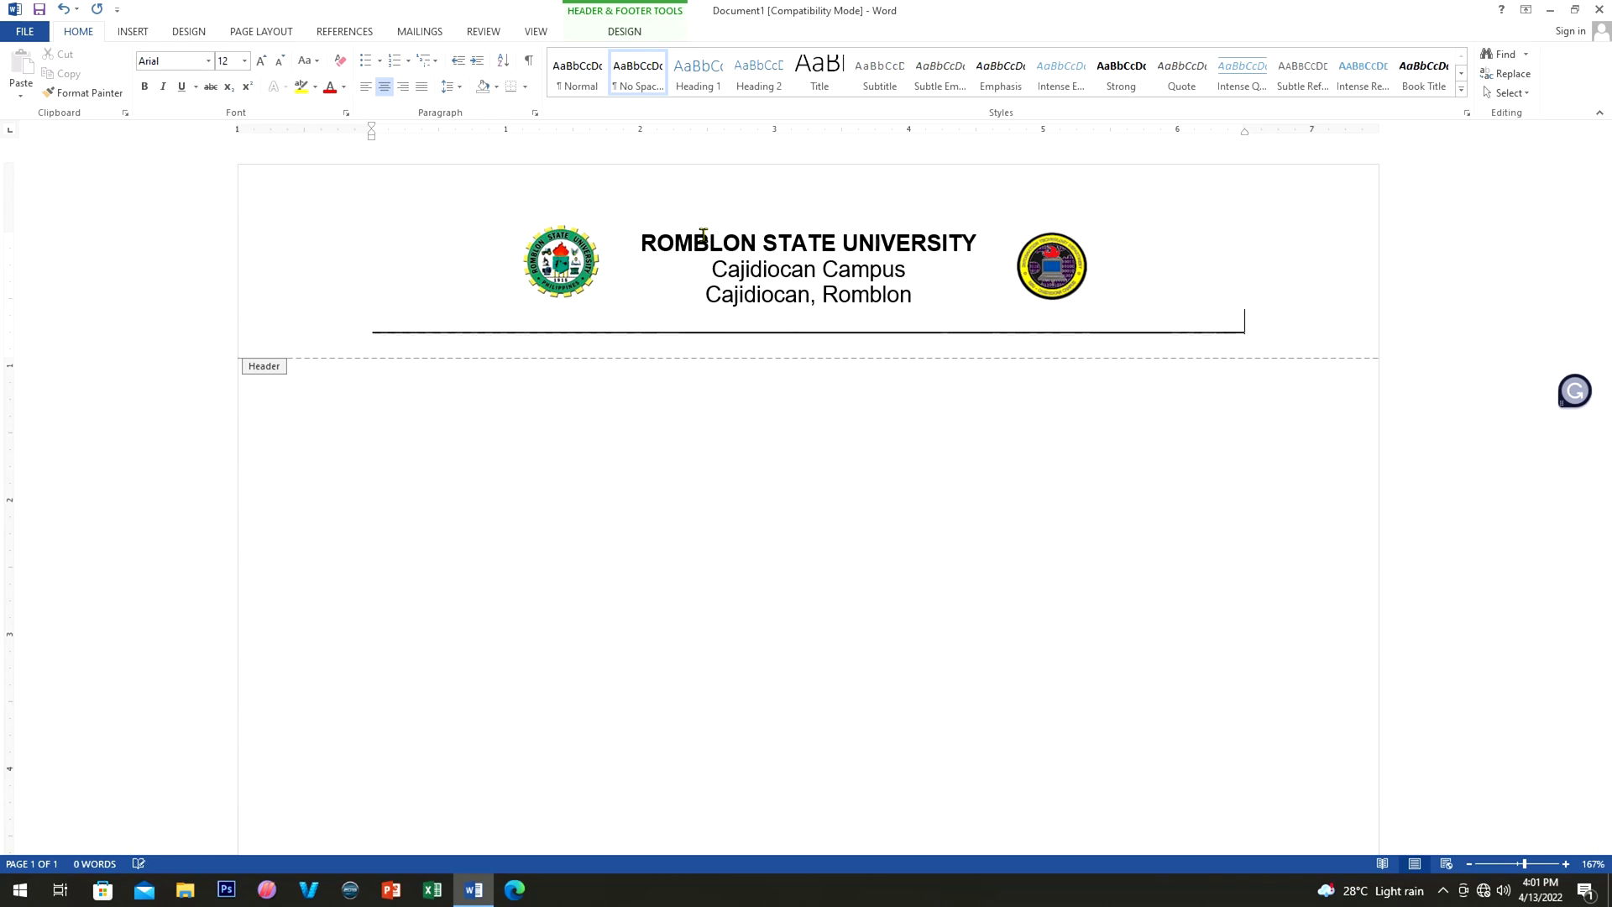
key("BackSpace")
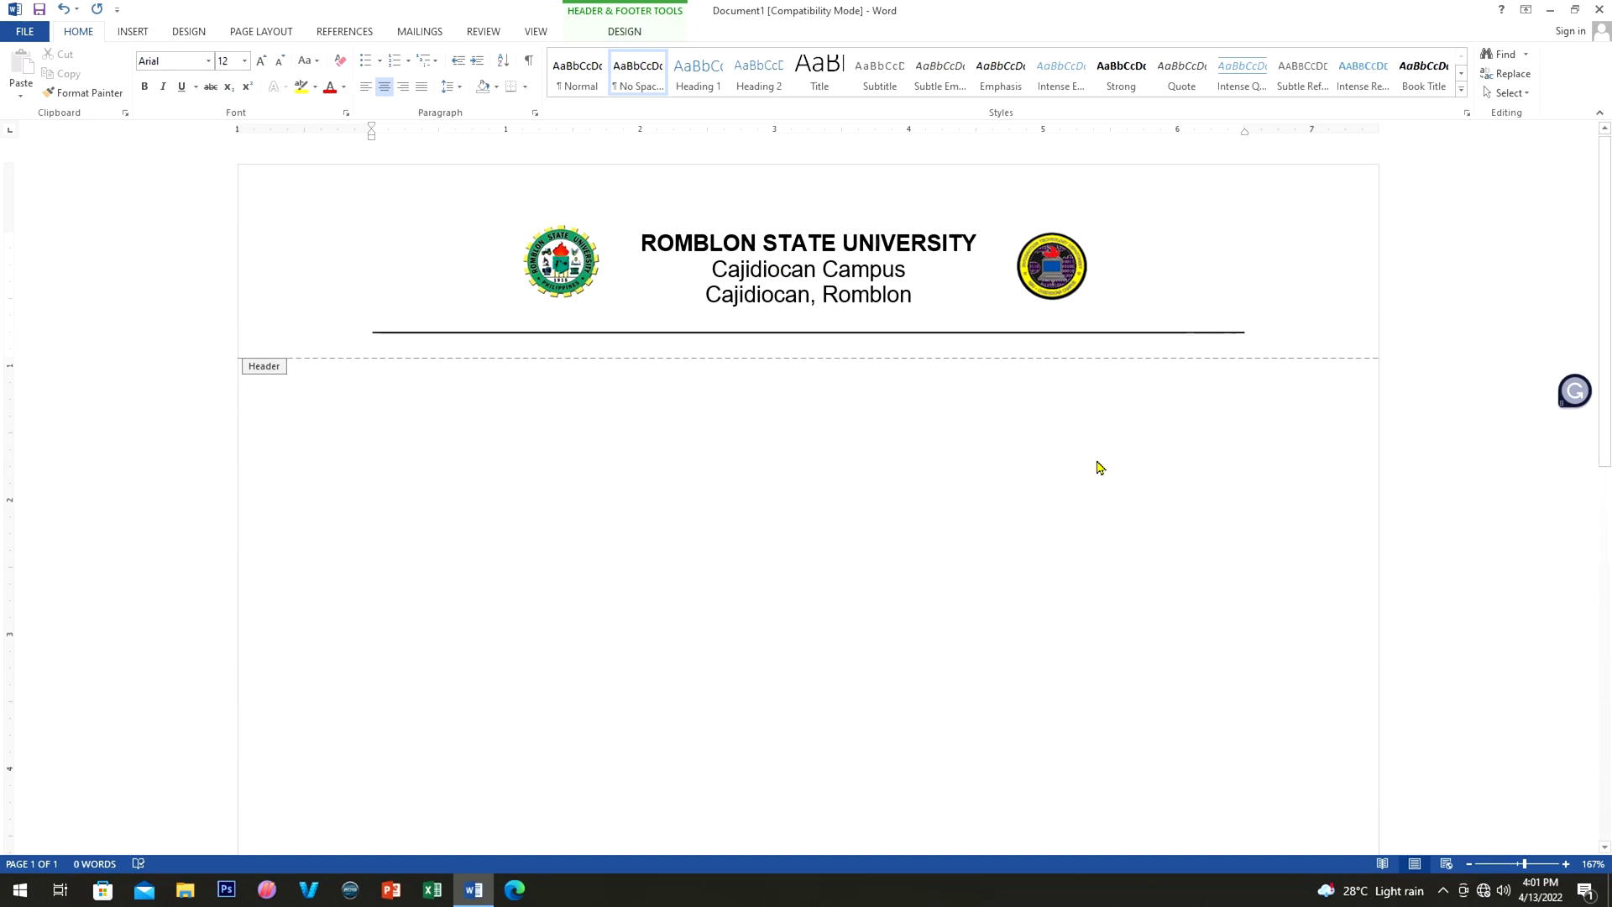
Step: Close header and footer editing to return to the document body
left_click(621, 34)
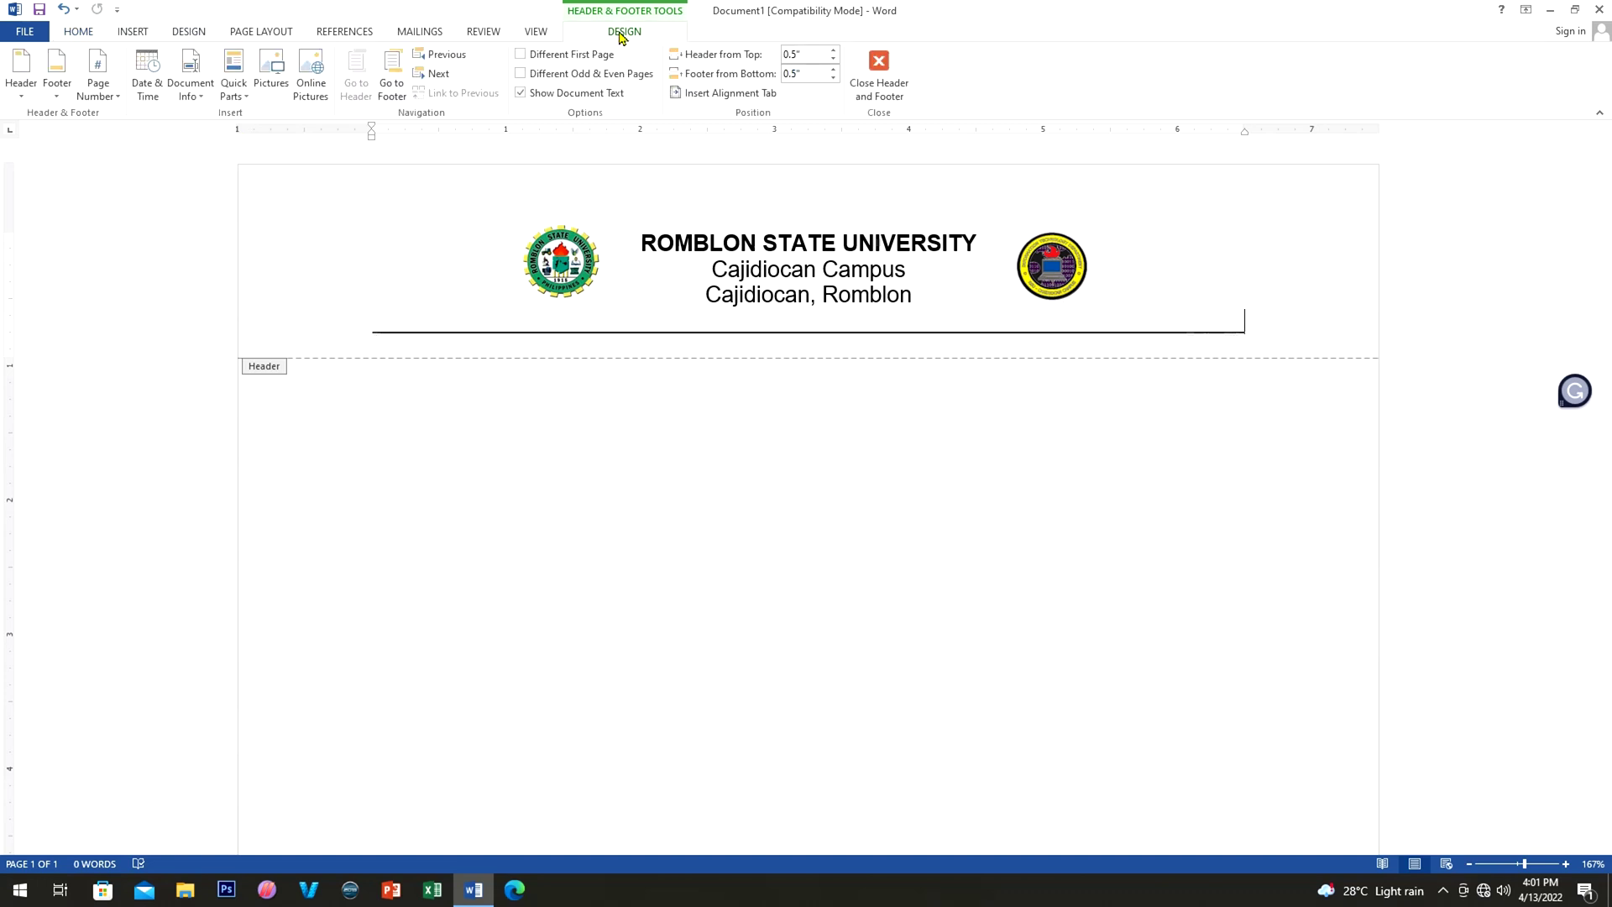
left_click(879, 96)
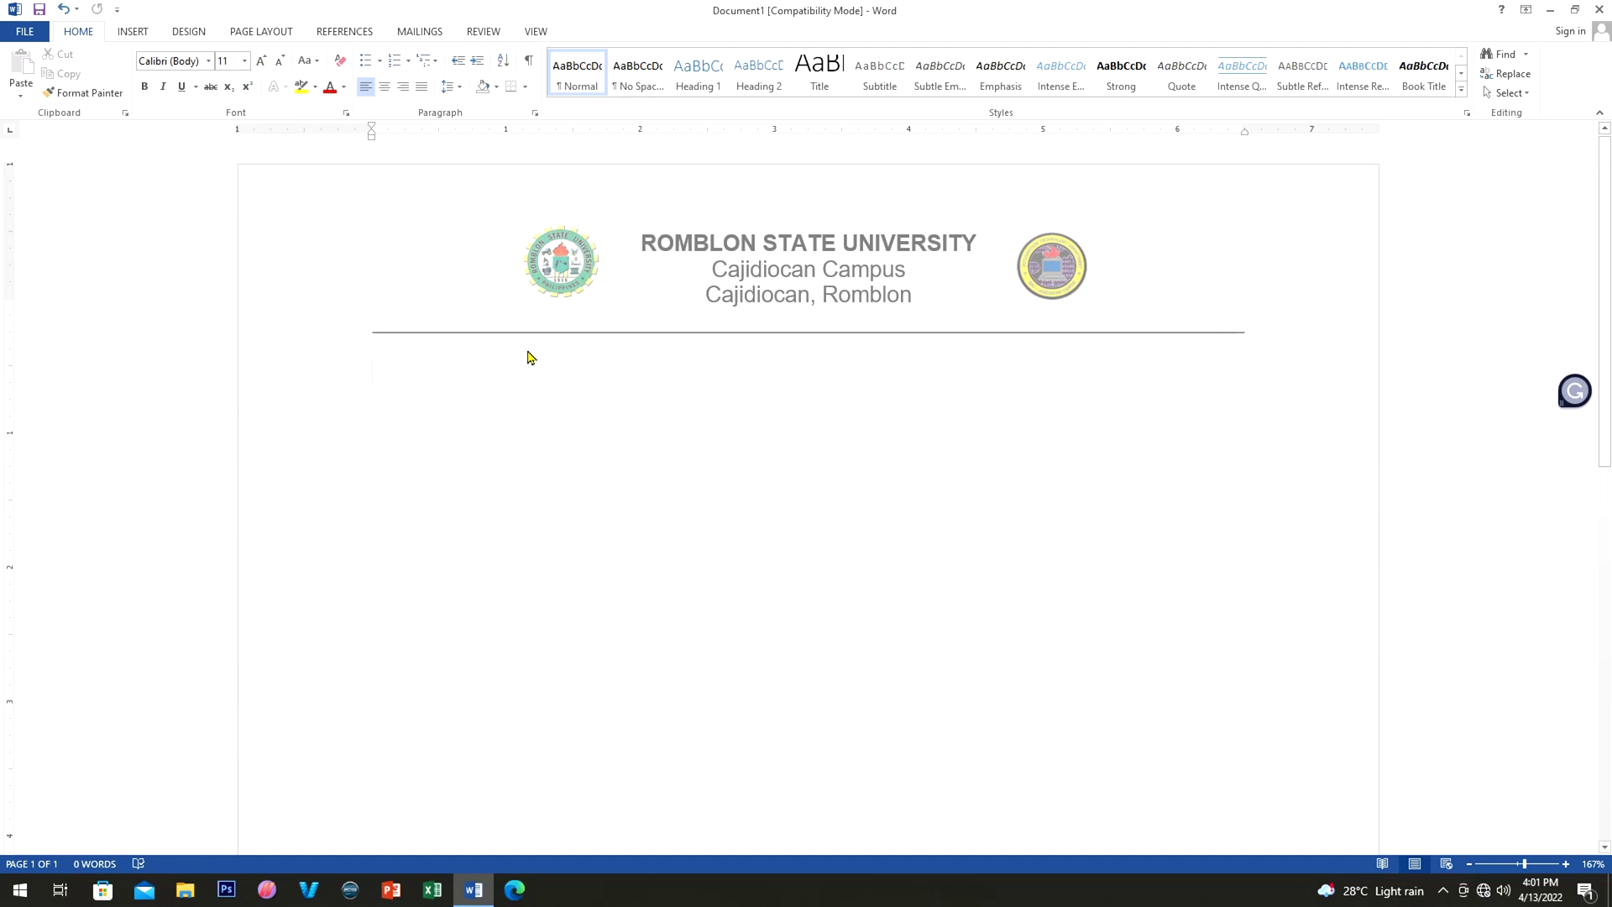
left_click(132, 33)
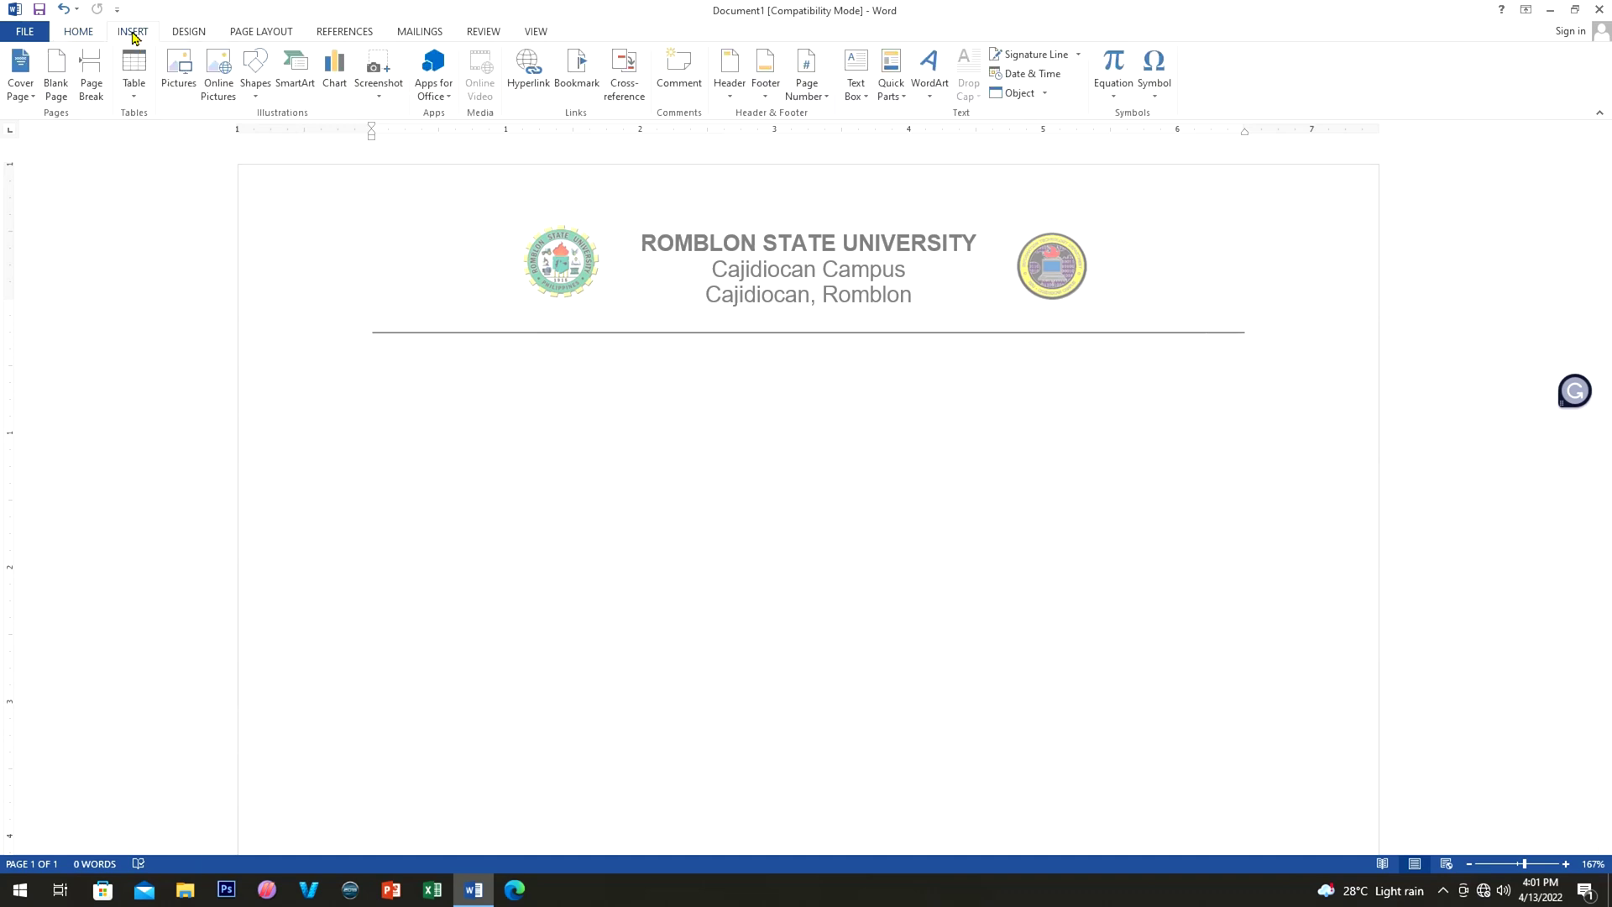
Step: Insert a rainbow-style WordArt reading COMPILATION OF EXERCISES
left_click(931, 70)
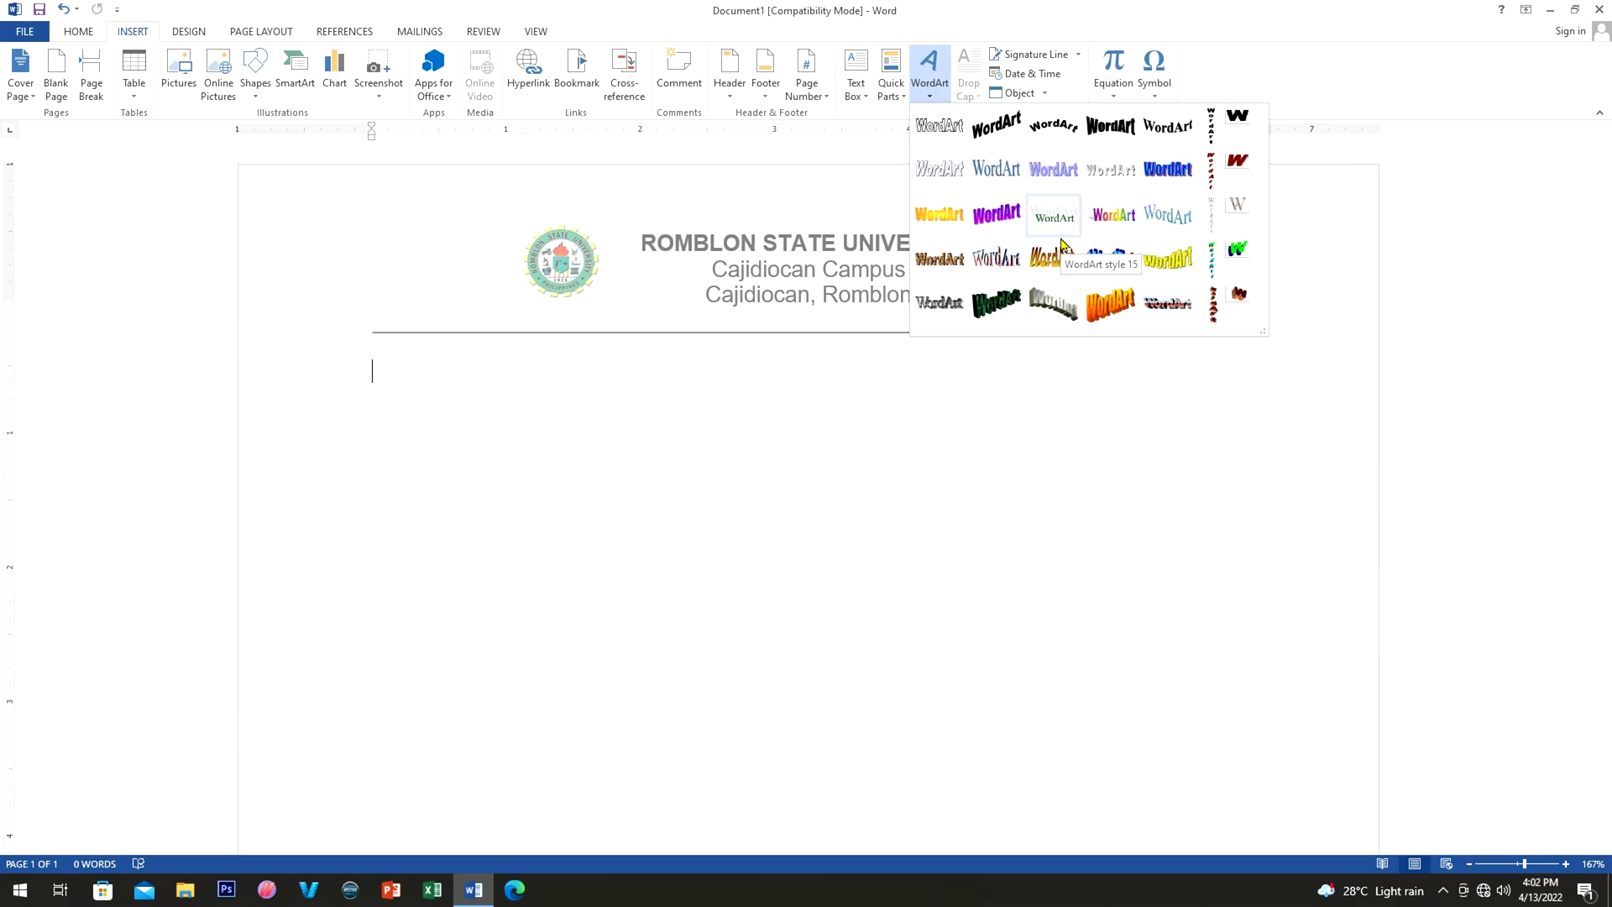
left_click(1106, 225)
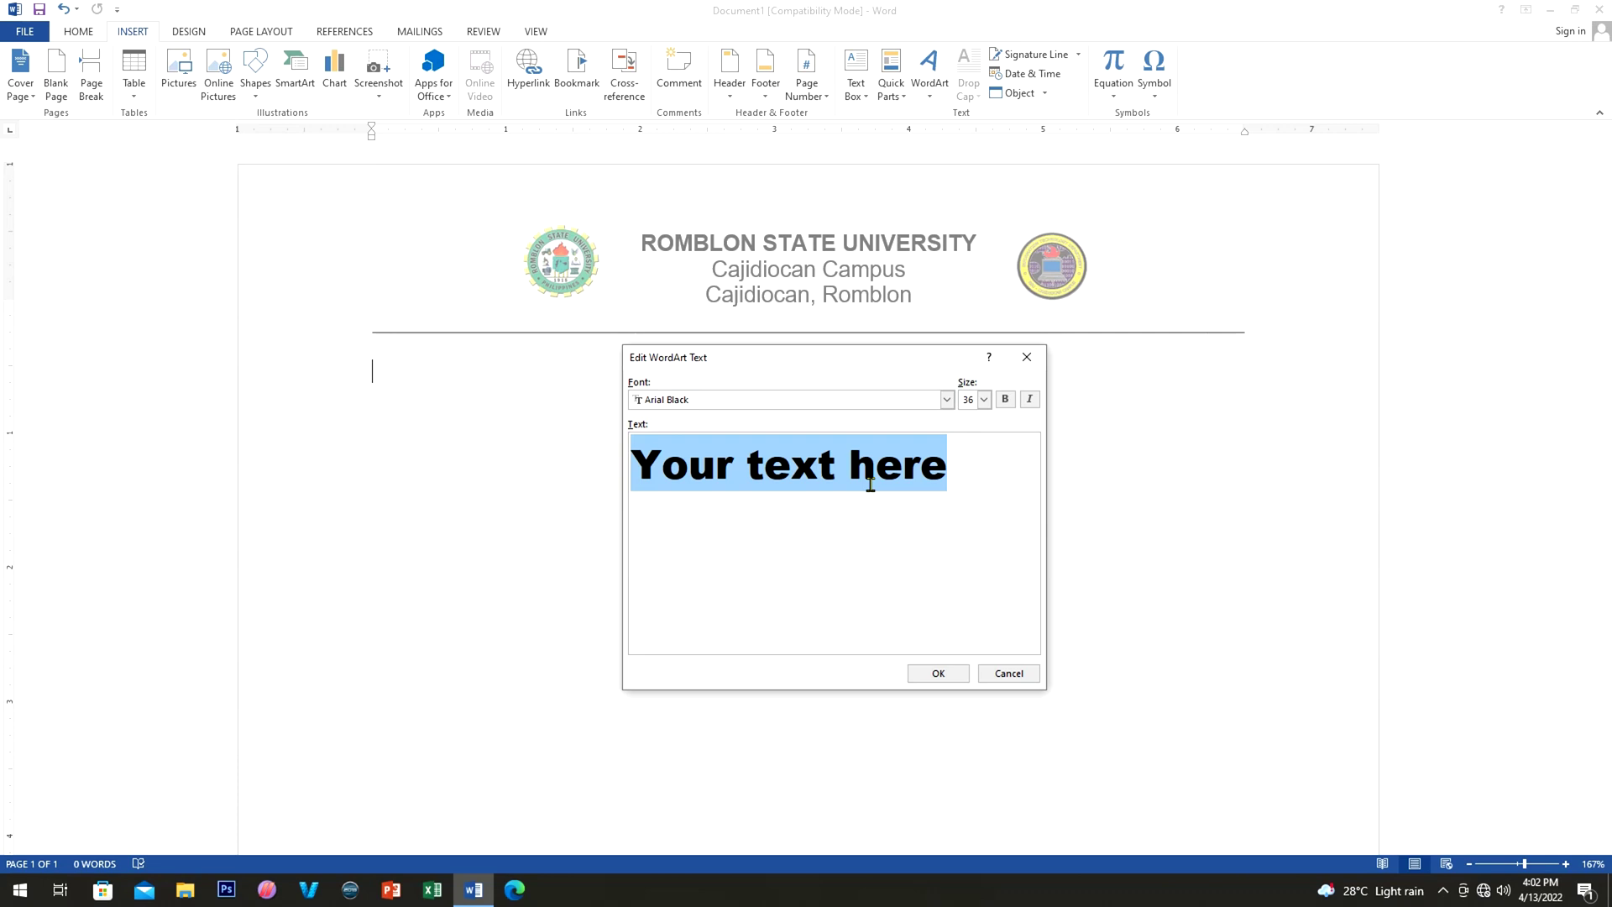
type("COMPILATION OF EXERC")
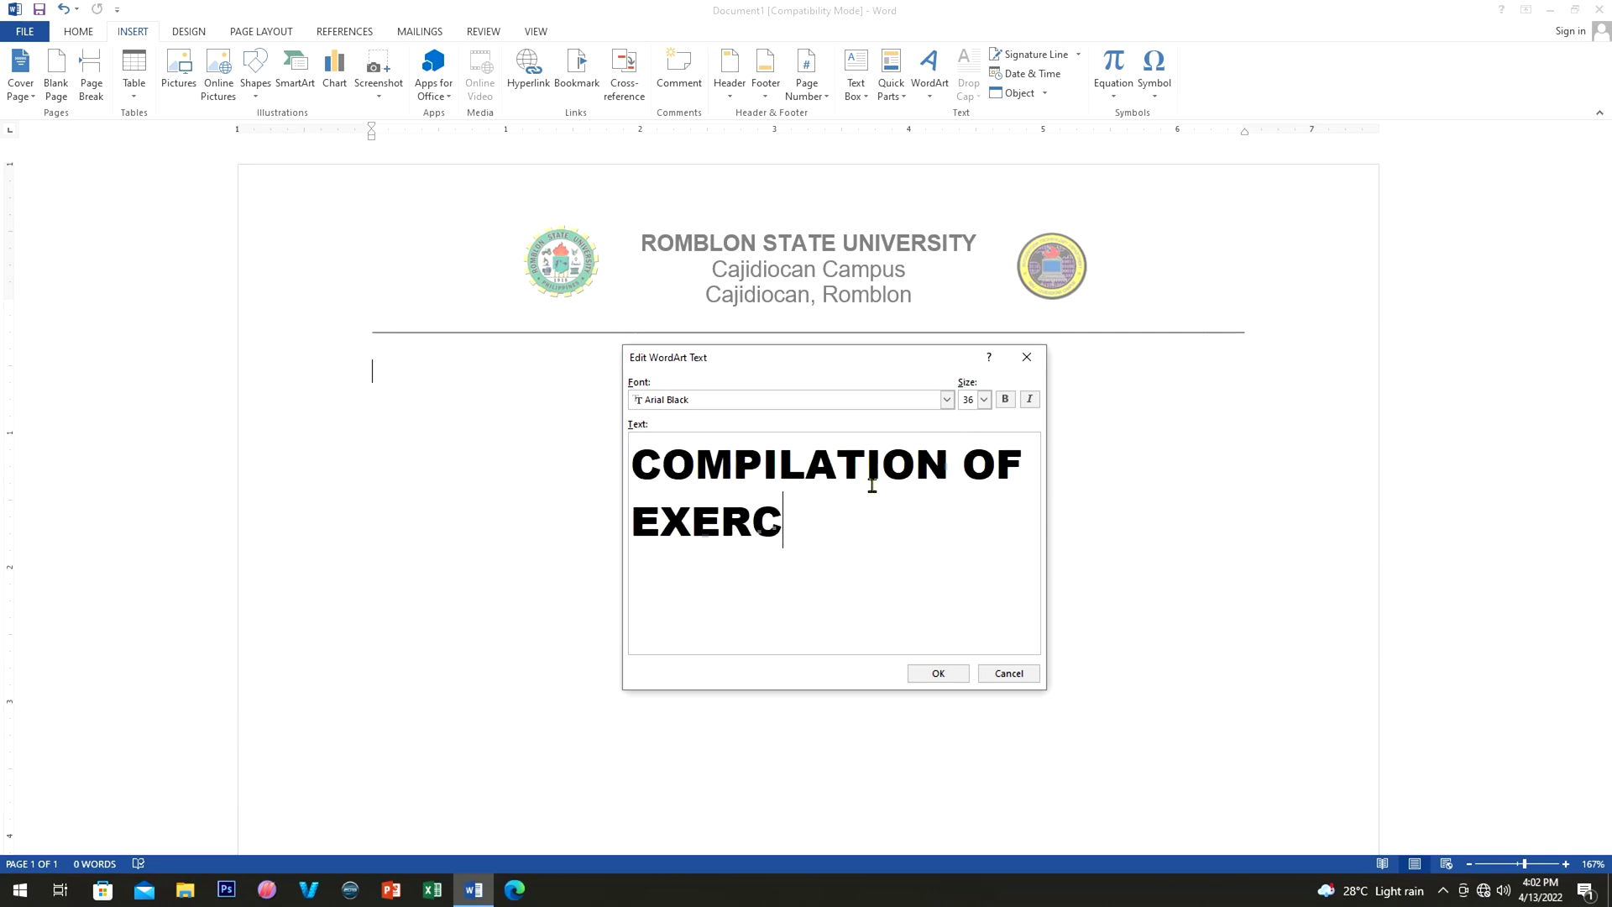
type("ISES")
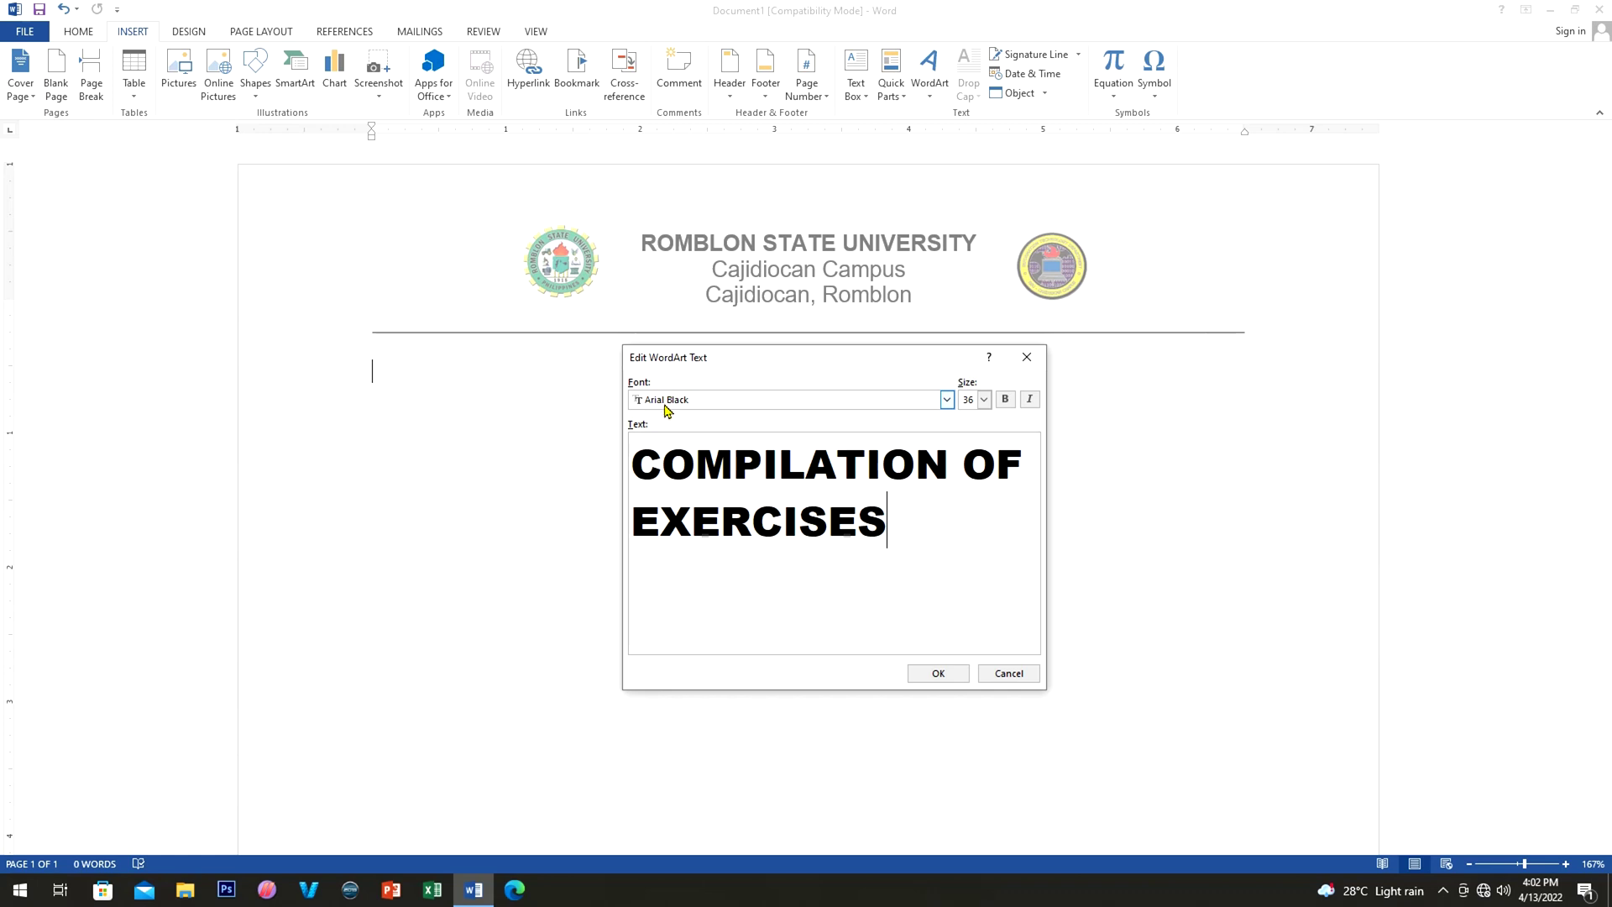
Step: Set the WordArt font to Bernard MT Condensed and place the title in the document
left_click(947, 400)
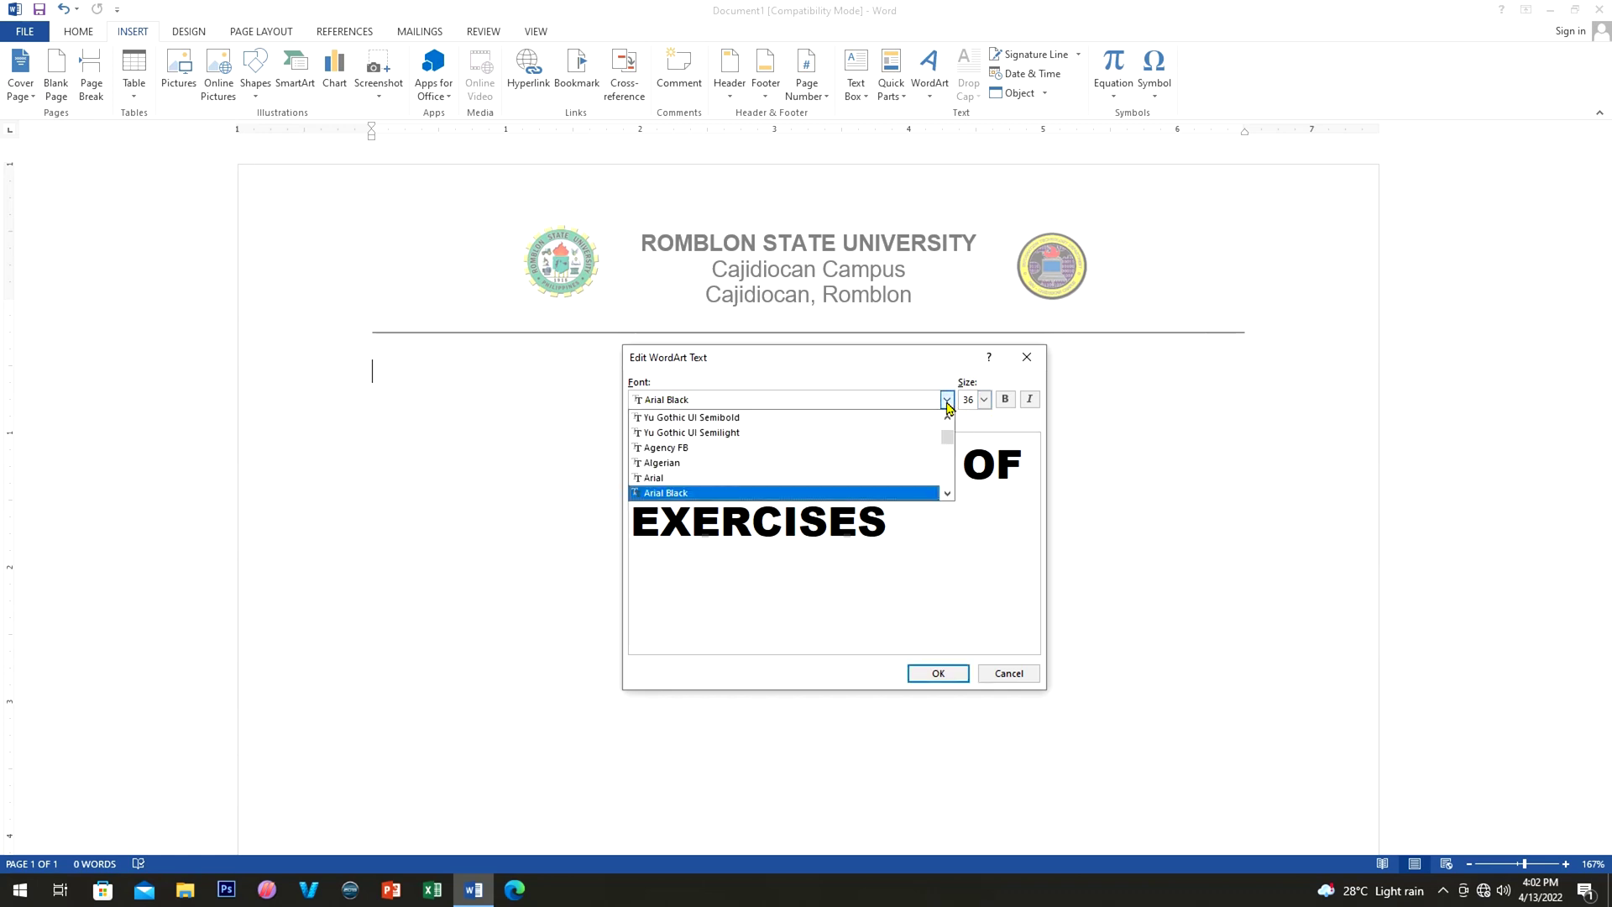
scroll(833, 462, "down", 2)
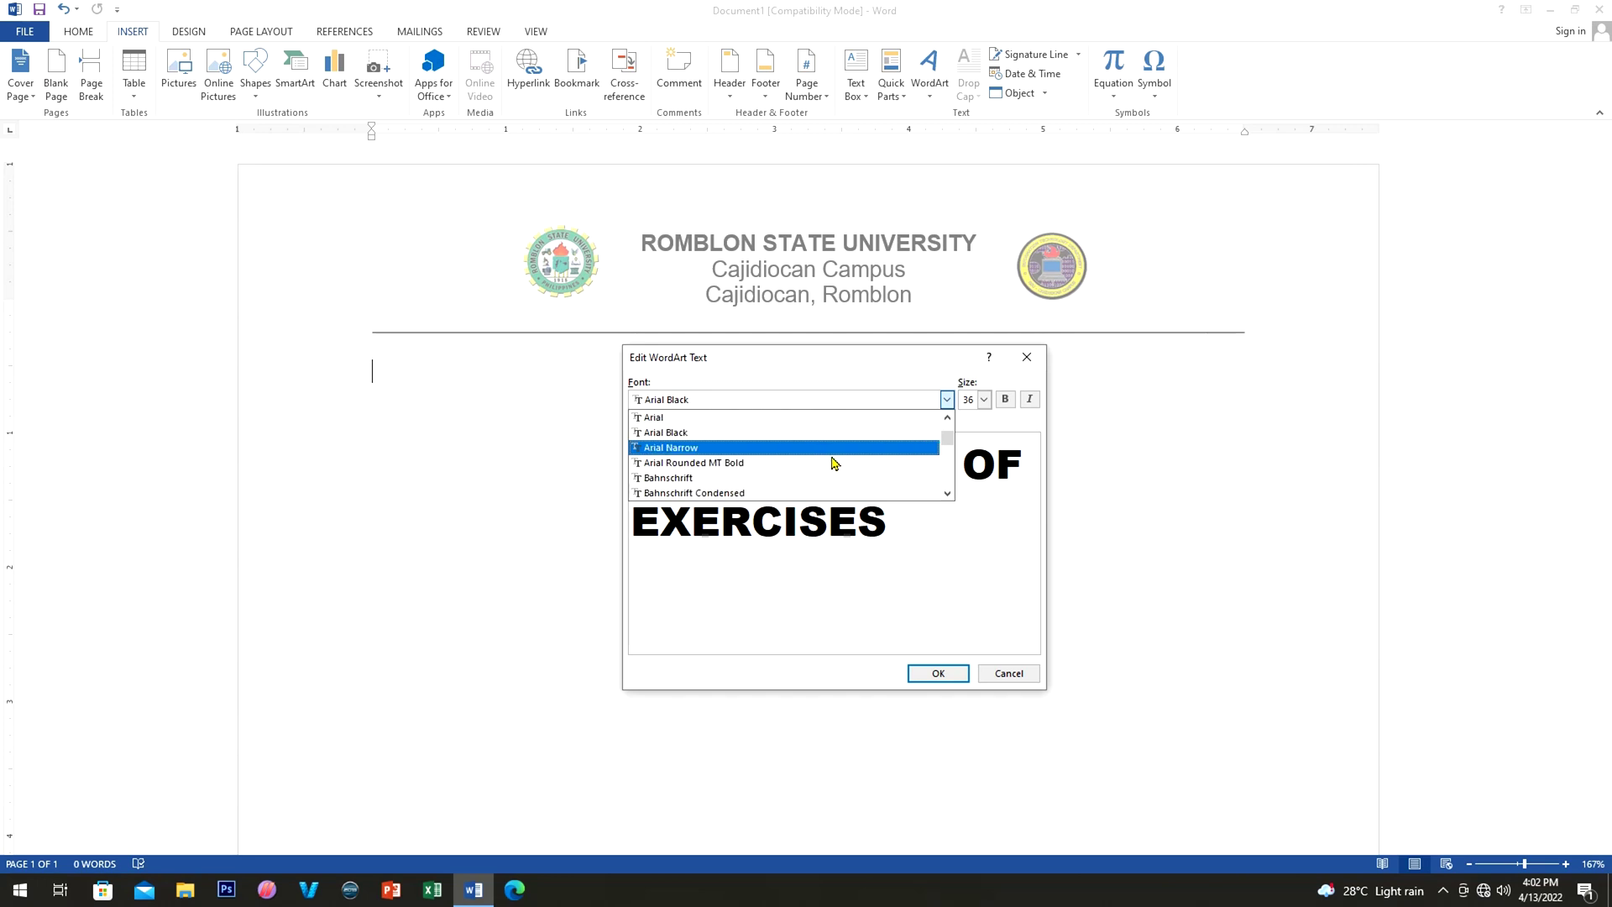
scroll(834, 466, "down", 5)
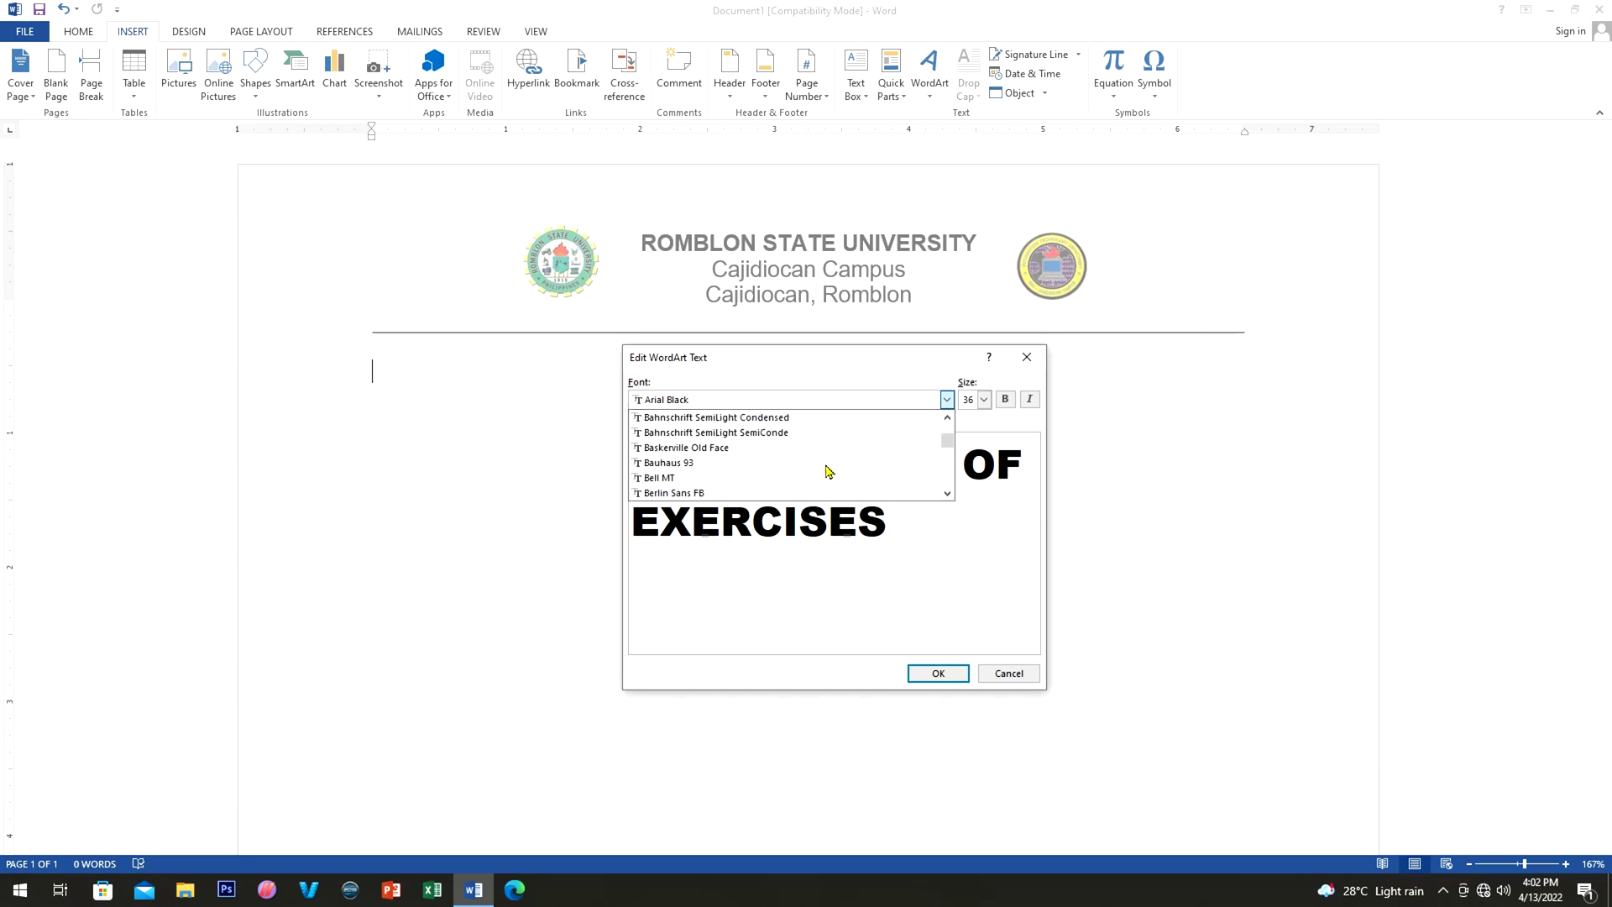
left_click(819, 463)
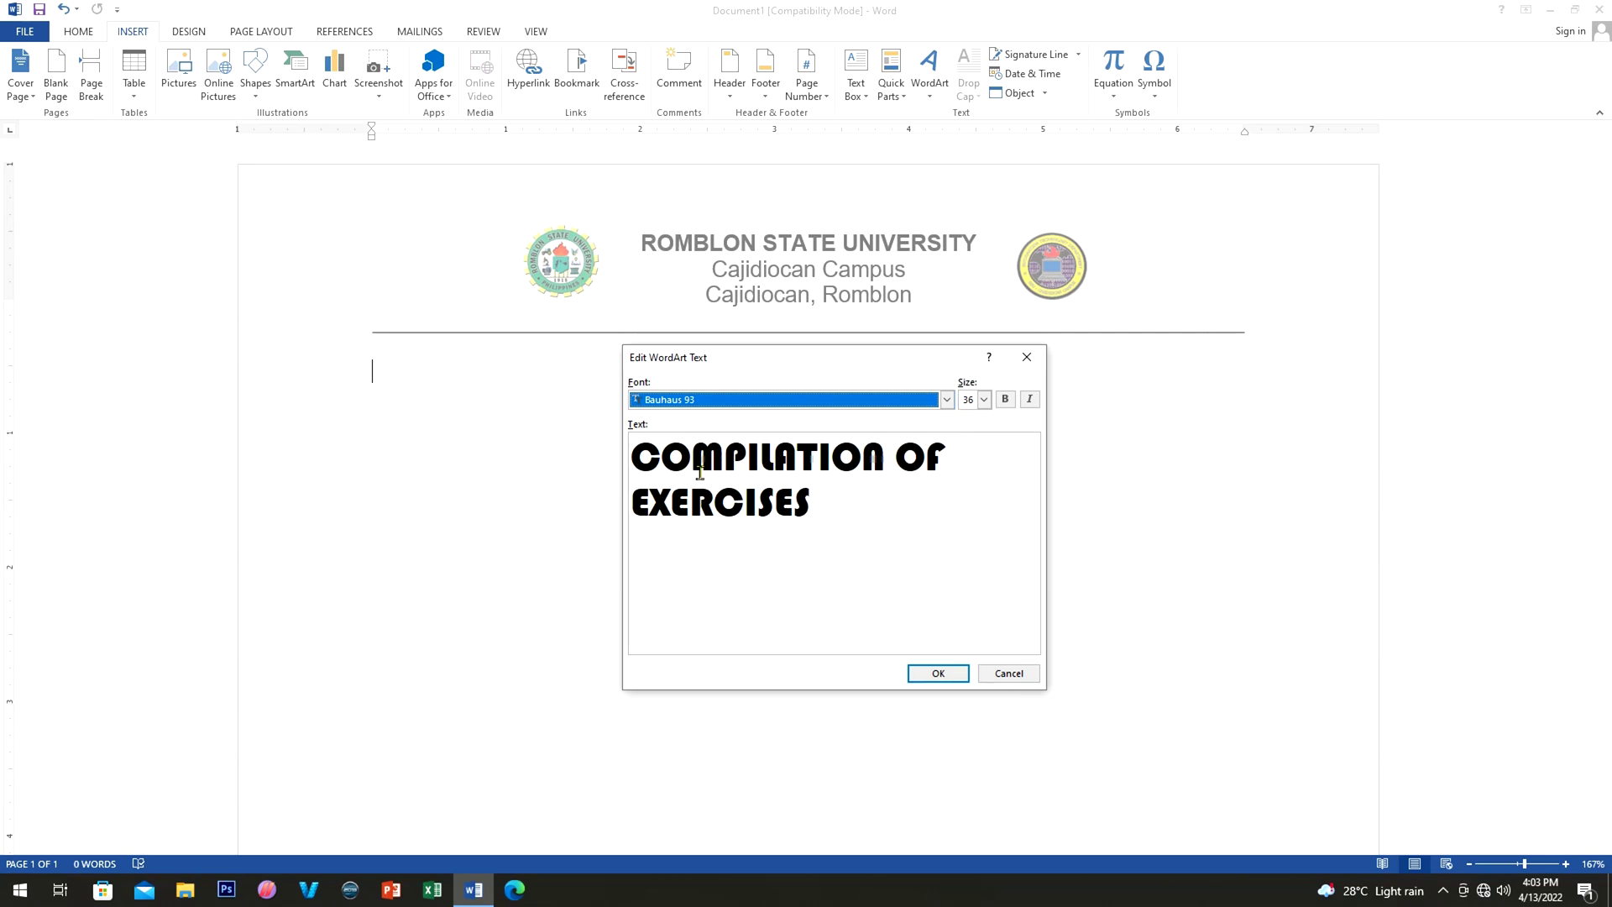
left_click(946, 400)
scroll(823, 470, "down", 3)
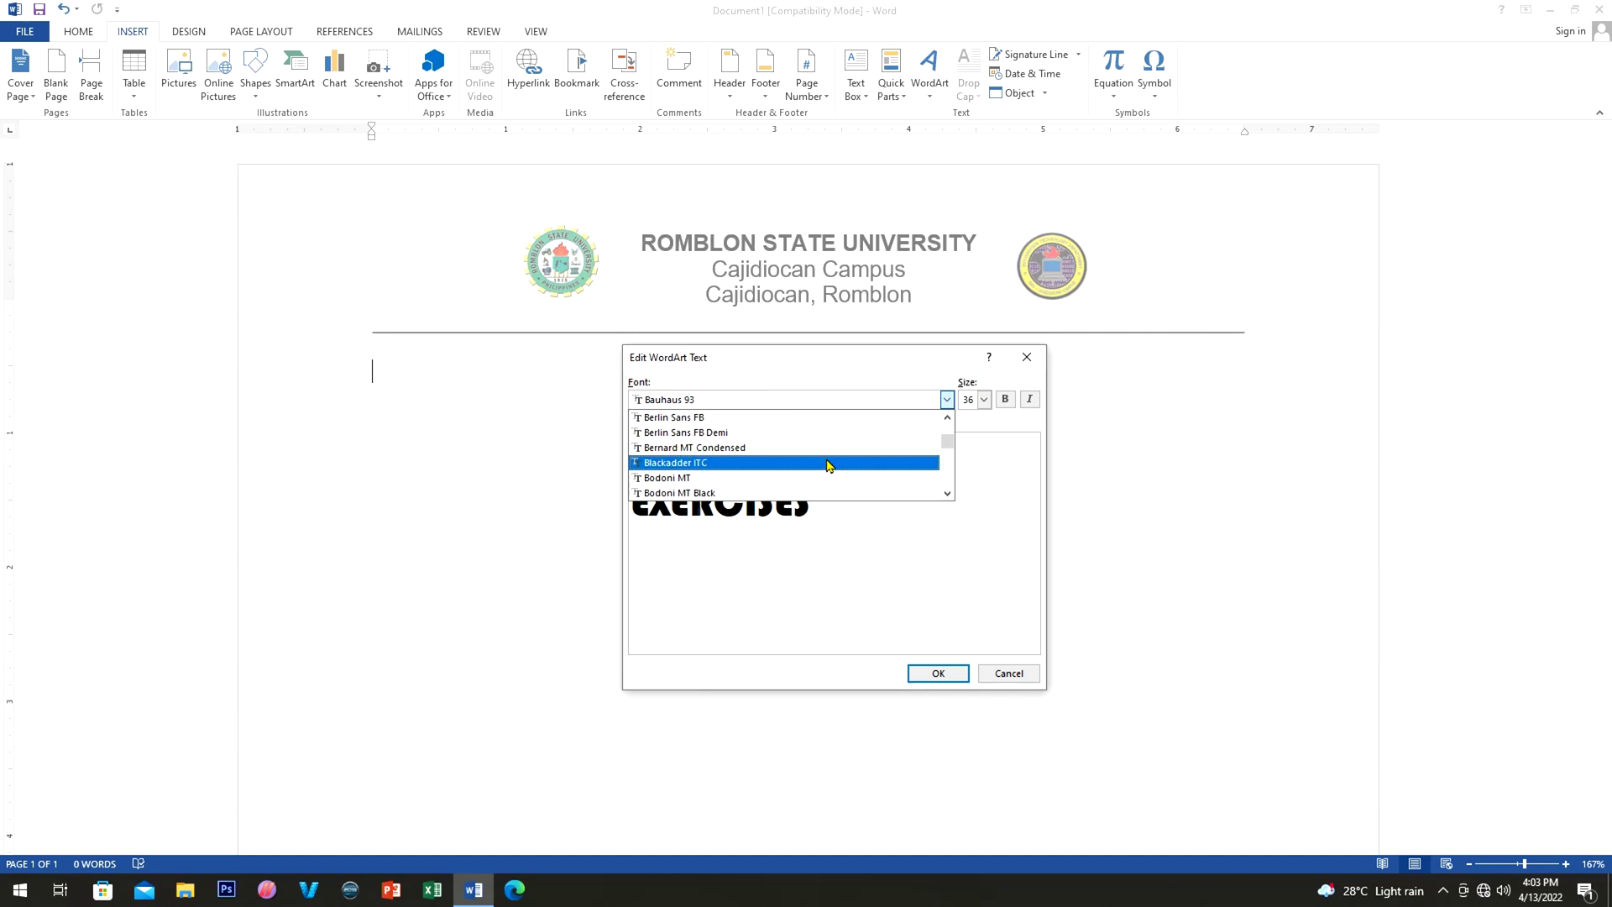
left_click(828, 460)
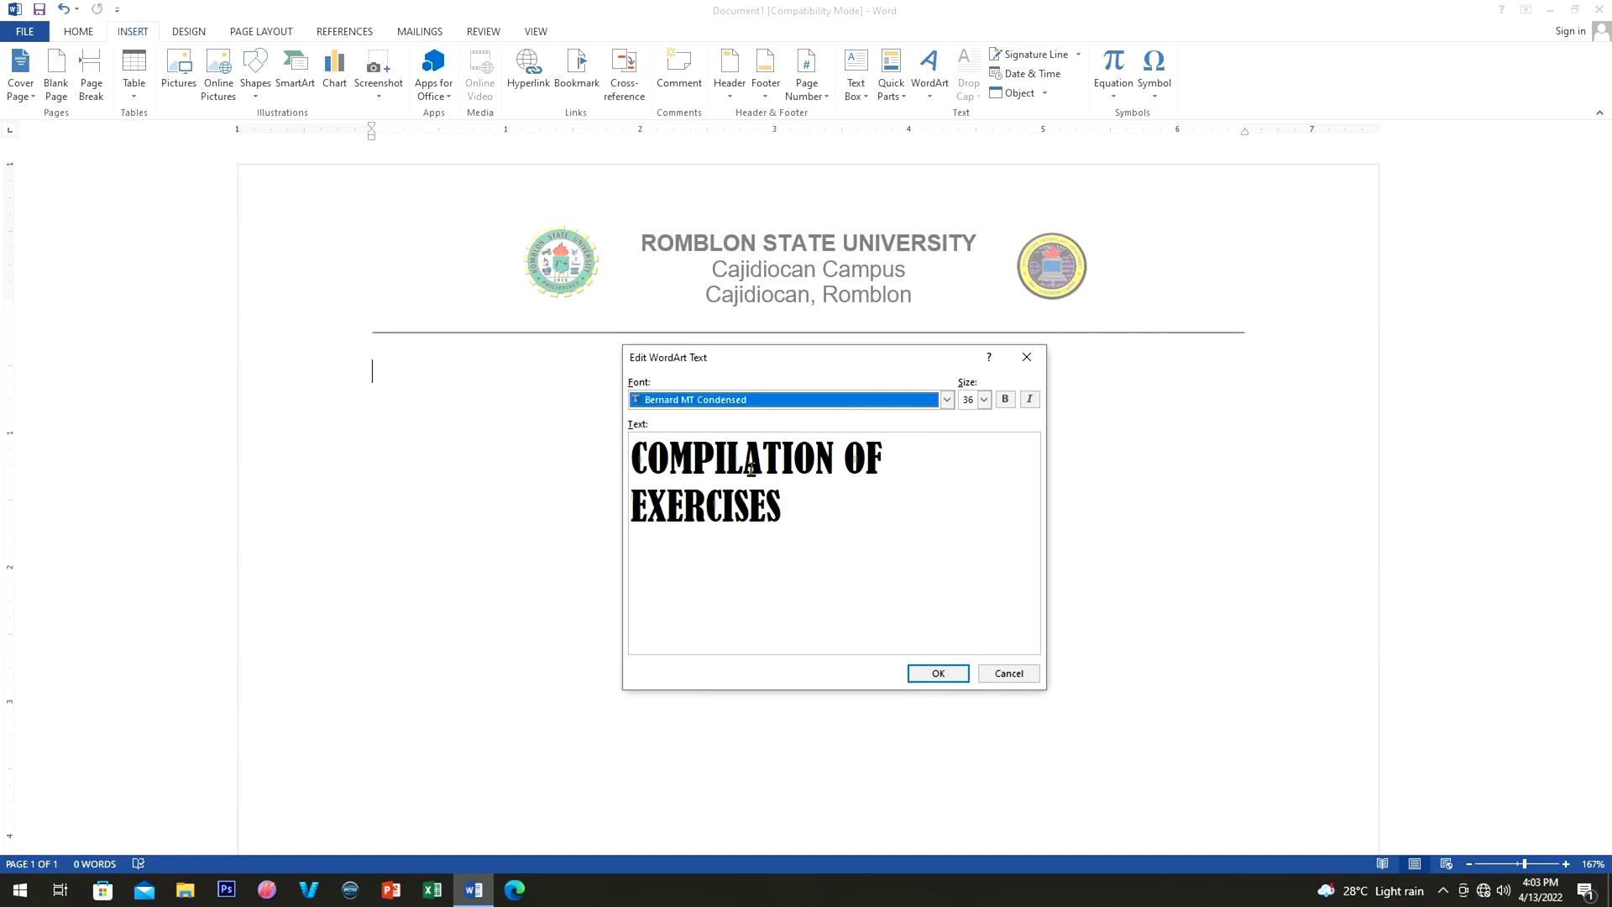
left_click(938, 673)
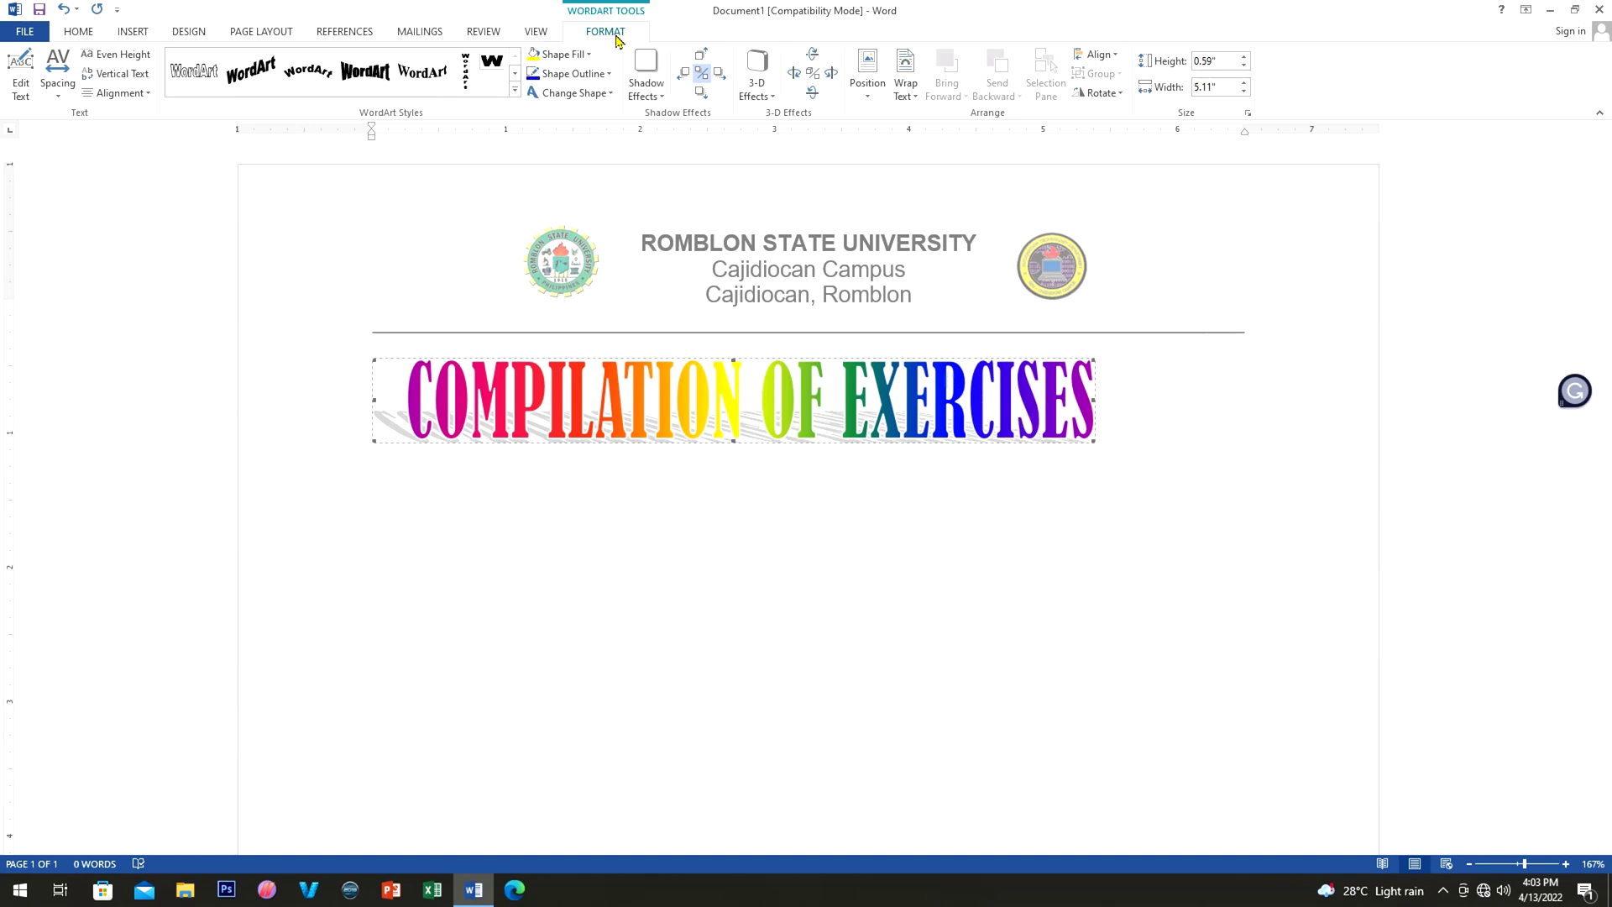
Step: Float the WordArt title in front of text below the header, enlarged to 6.51 inches wide
left_click(906, 97)
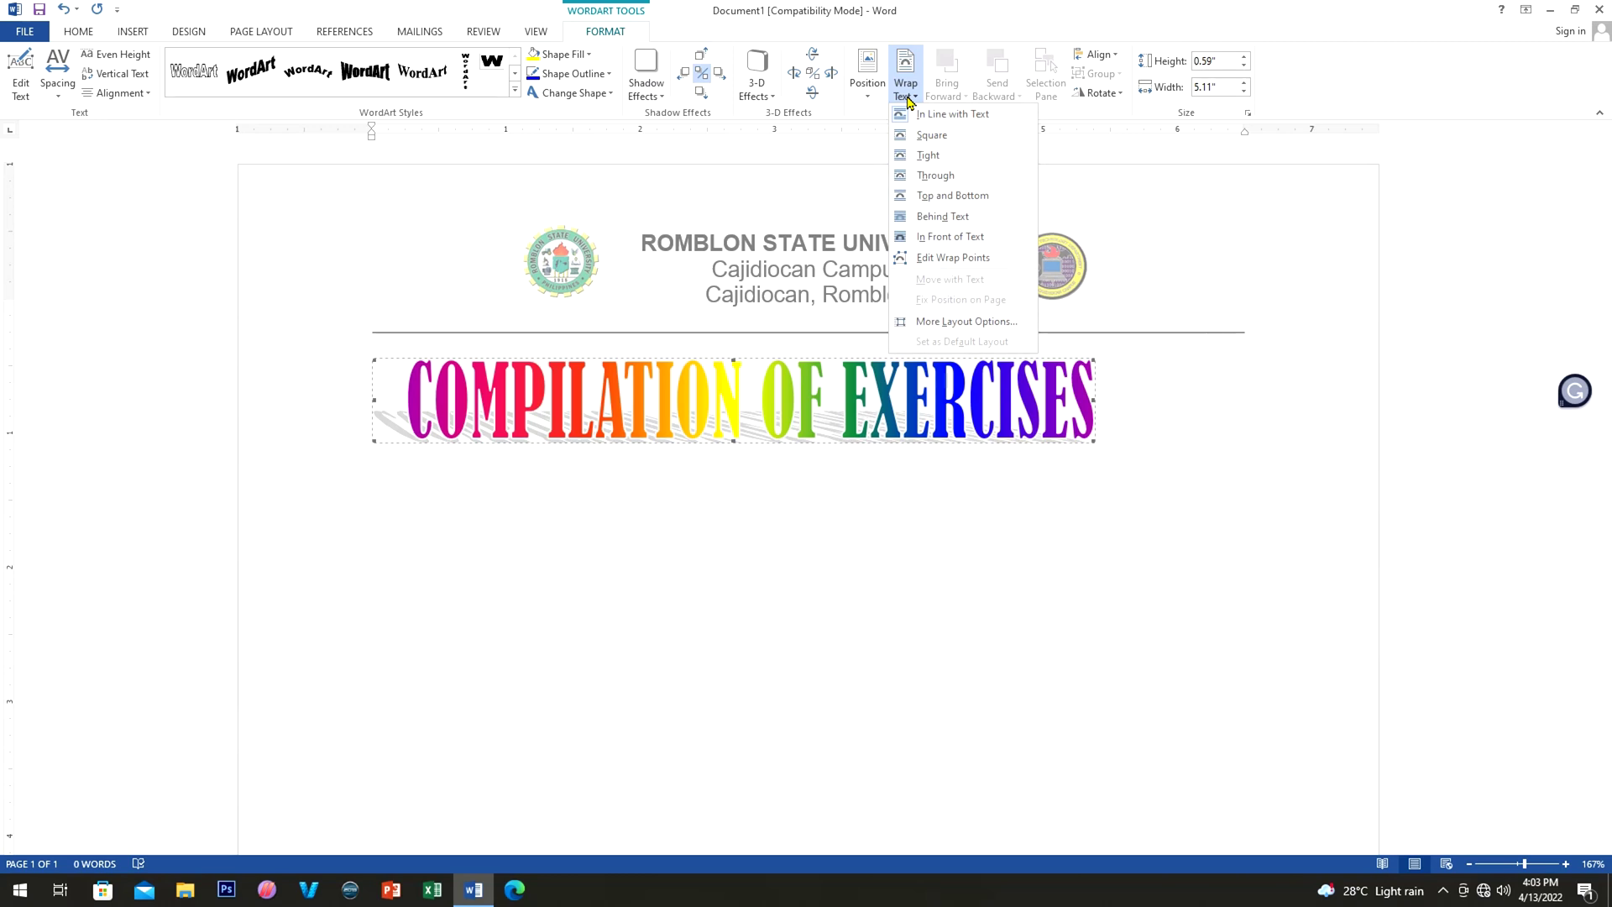
left_click(941, 241)
left_click_drag(901, 384, 865, 452)
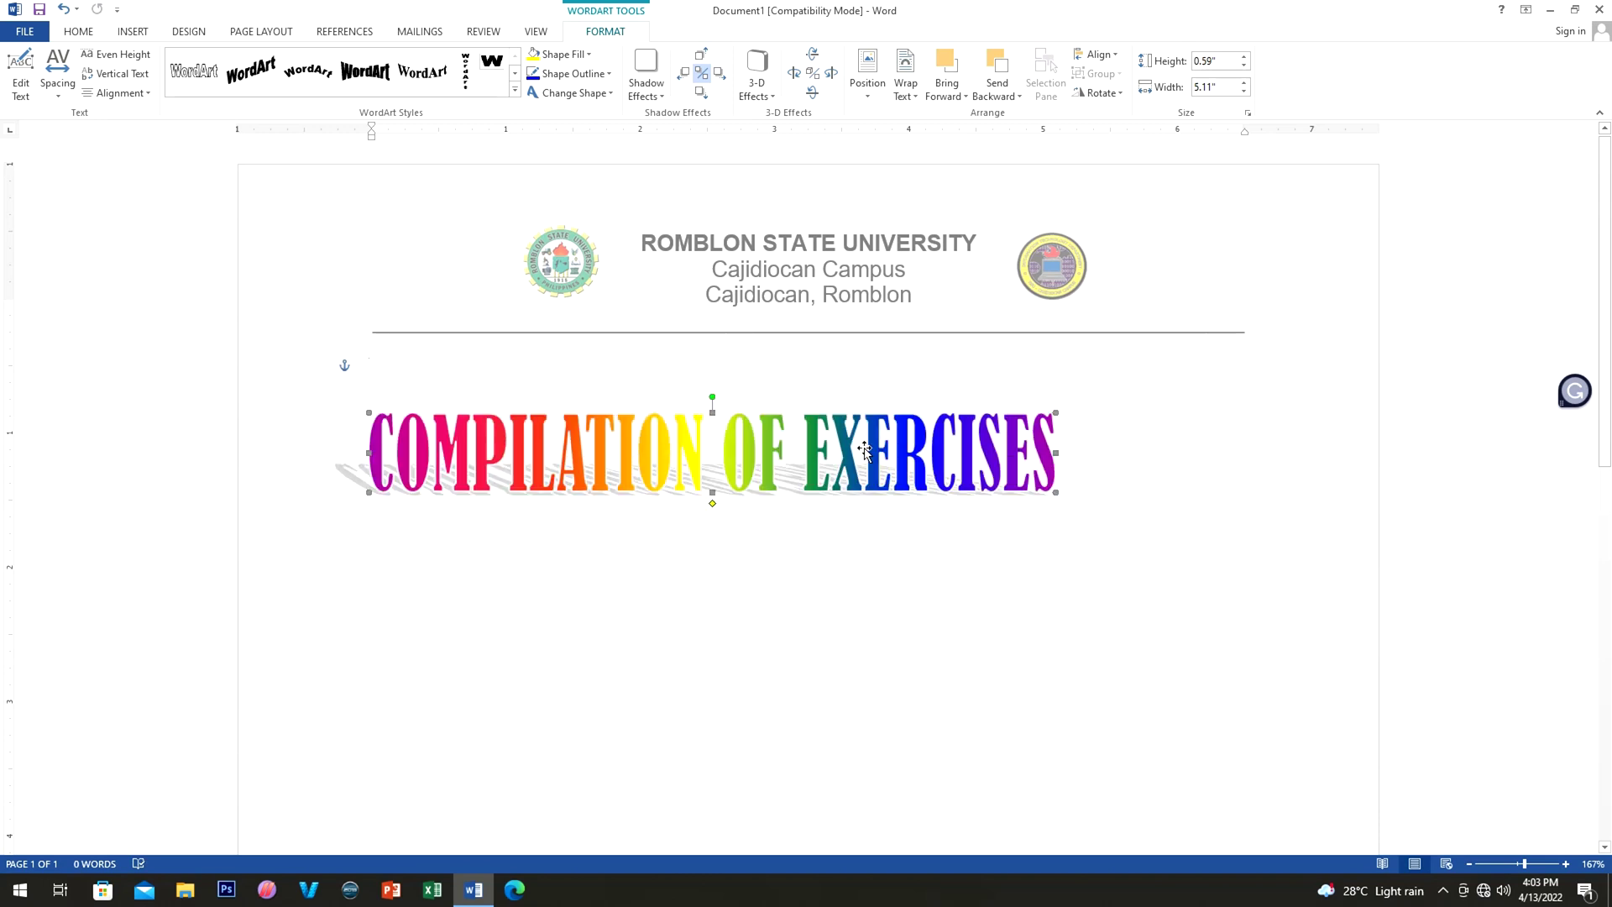
left_click_drag(1054, 493, 1243, 600)
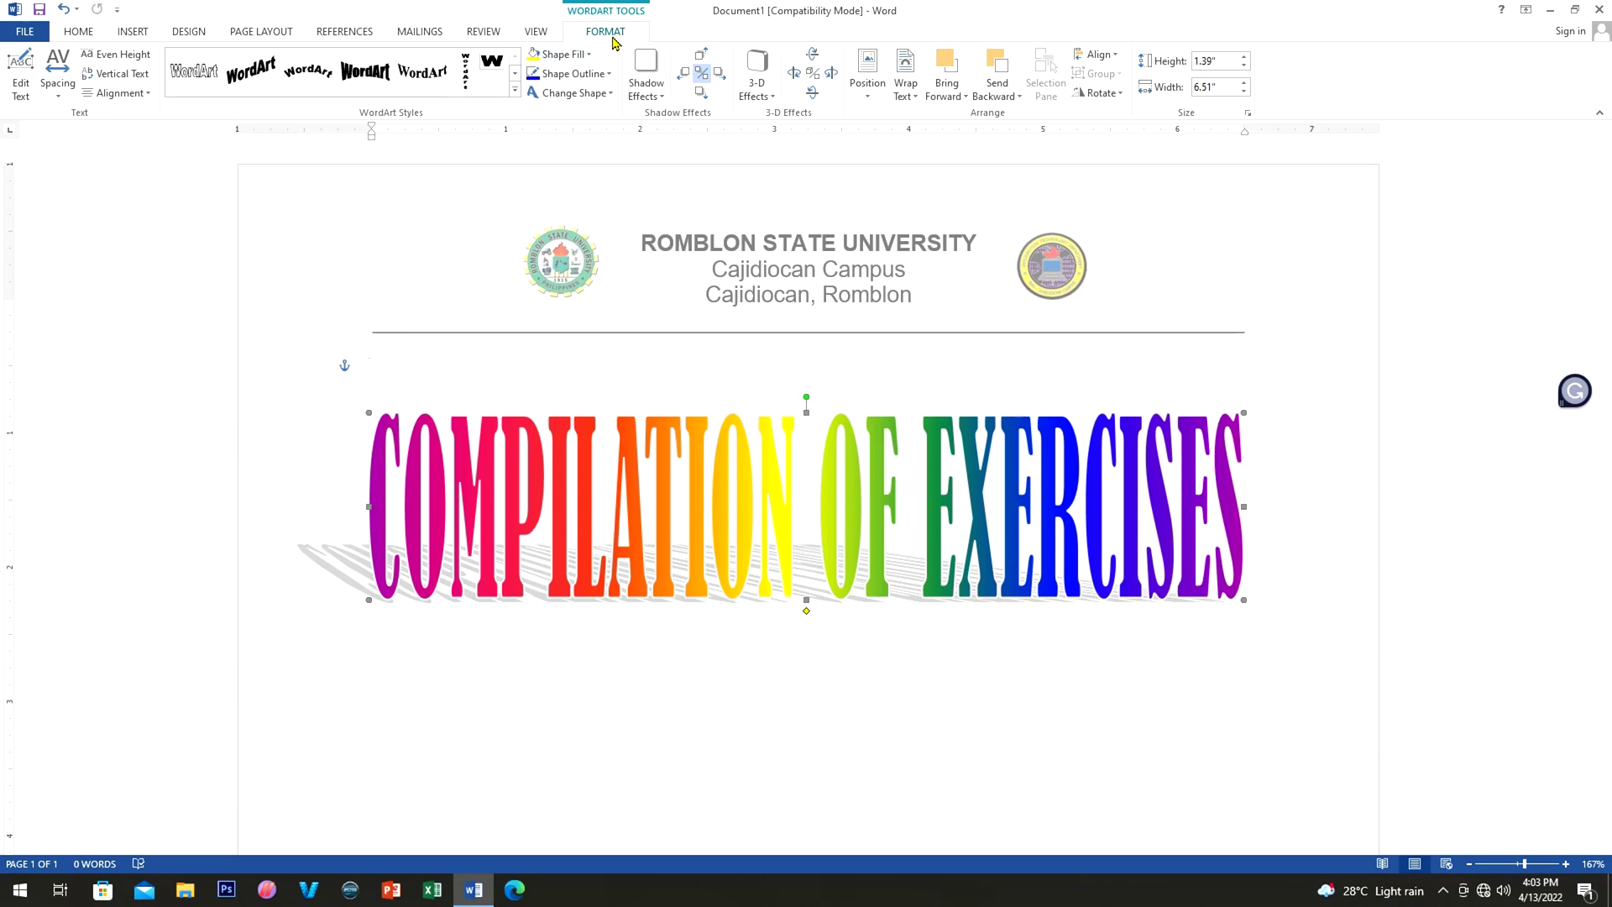
Step: Replace the title's perspective shadow with a Drop Shadow style
left_click(653, 97)
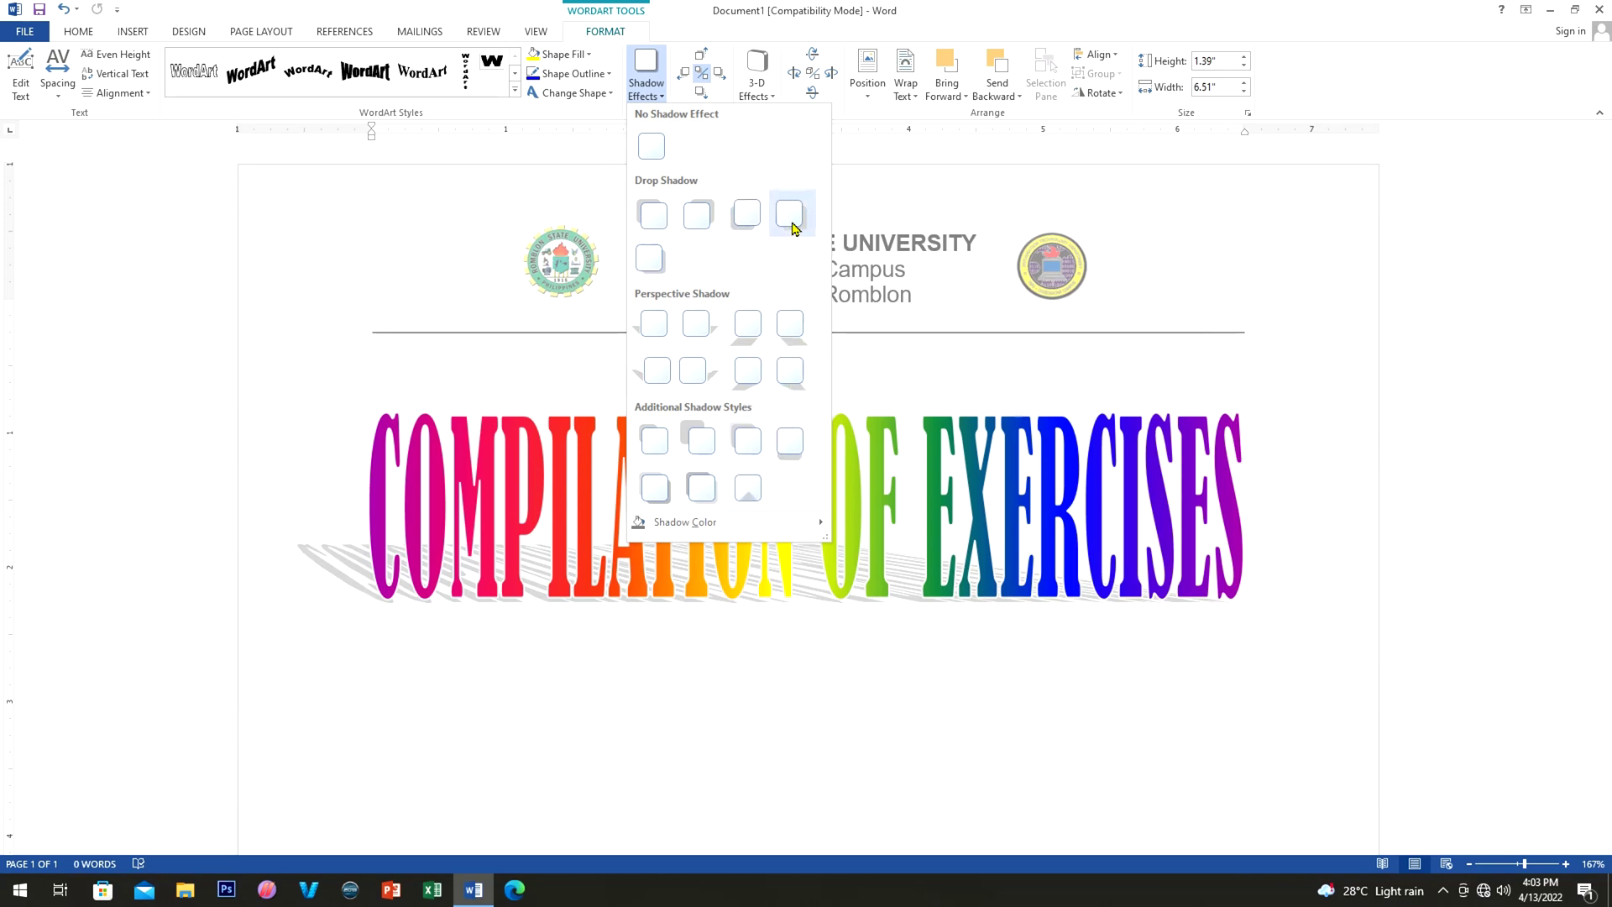
left_click(791, 223)
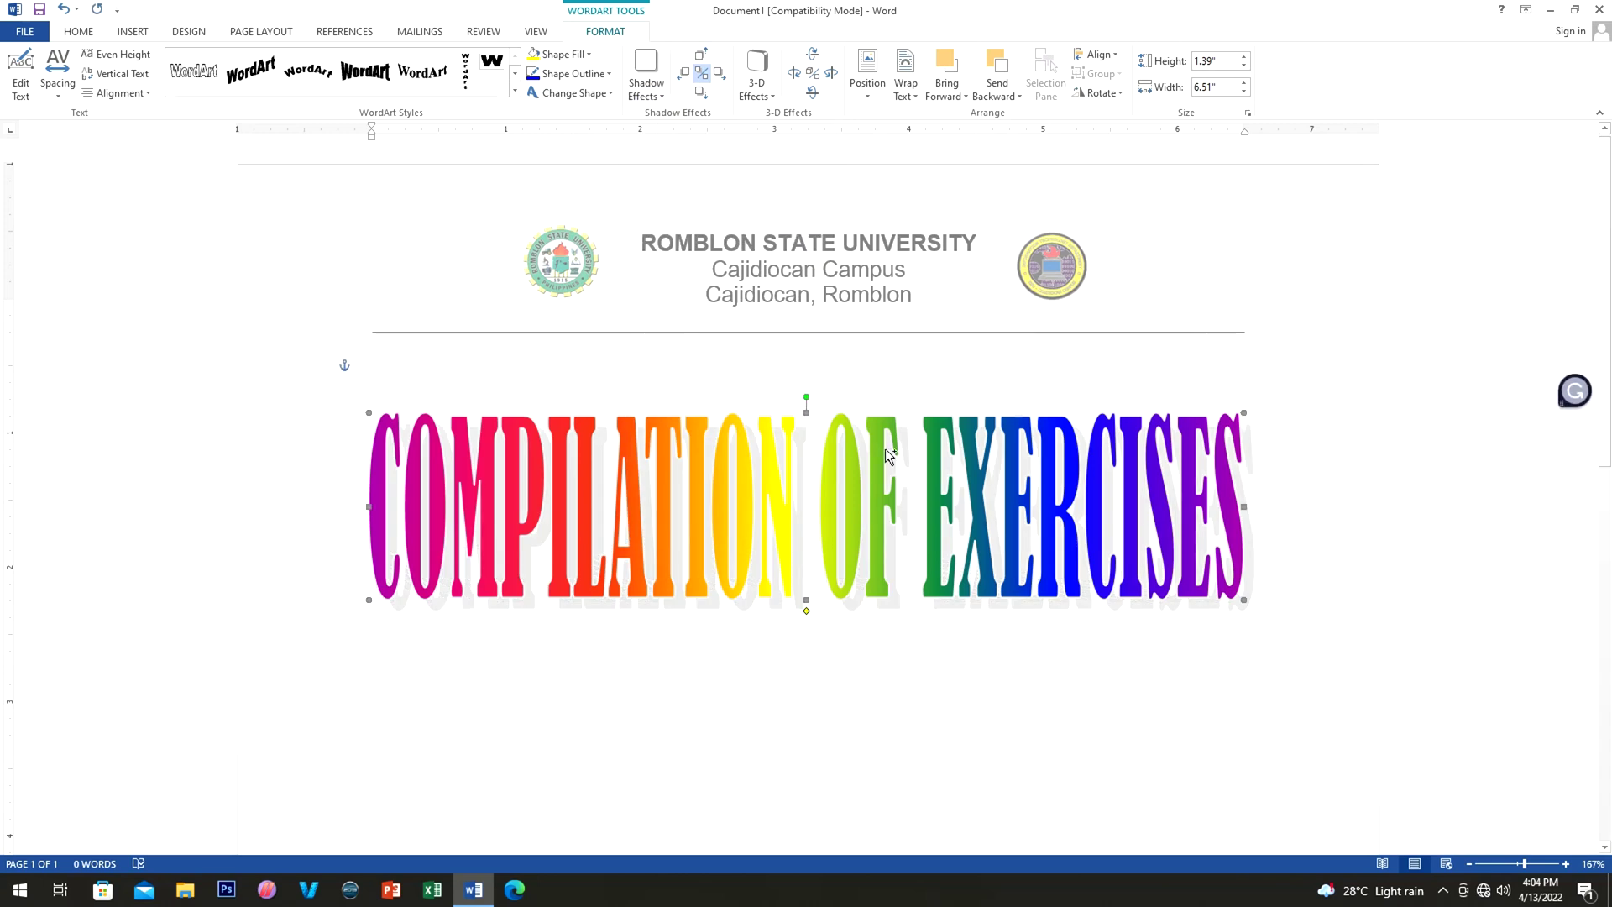
scroll(884, 446, "down", 5, "ctrl")
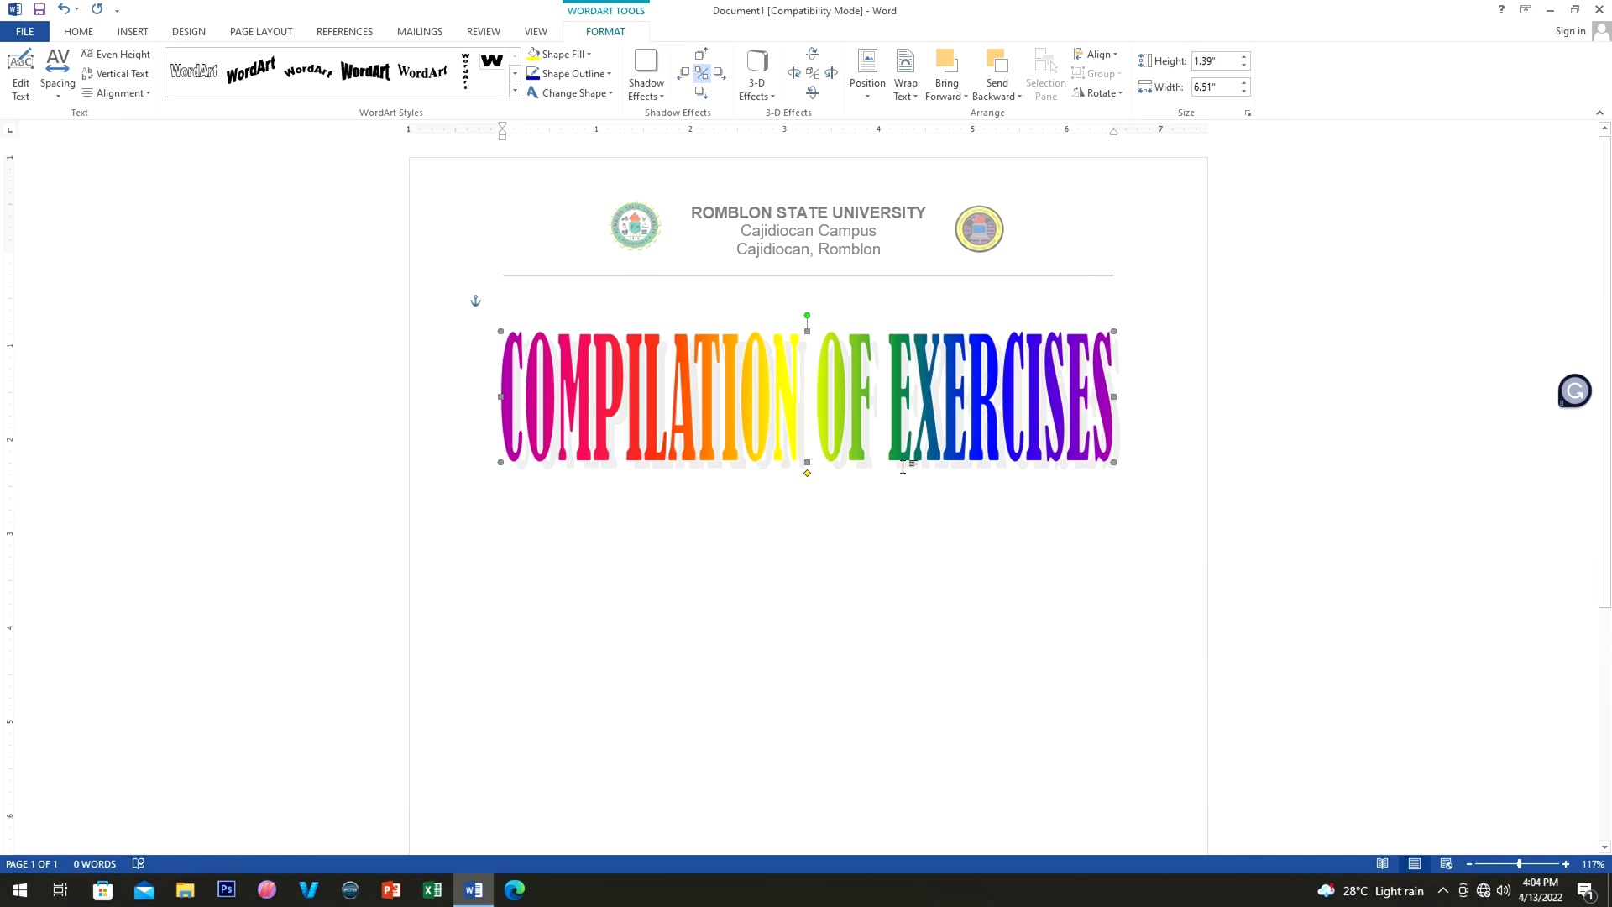
Step: Copy the COMPILATION OF EXERCISES WordArt and paste two copies, keeping source formatting
right_click(925, 379)
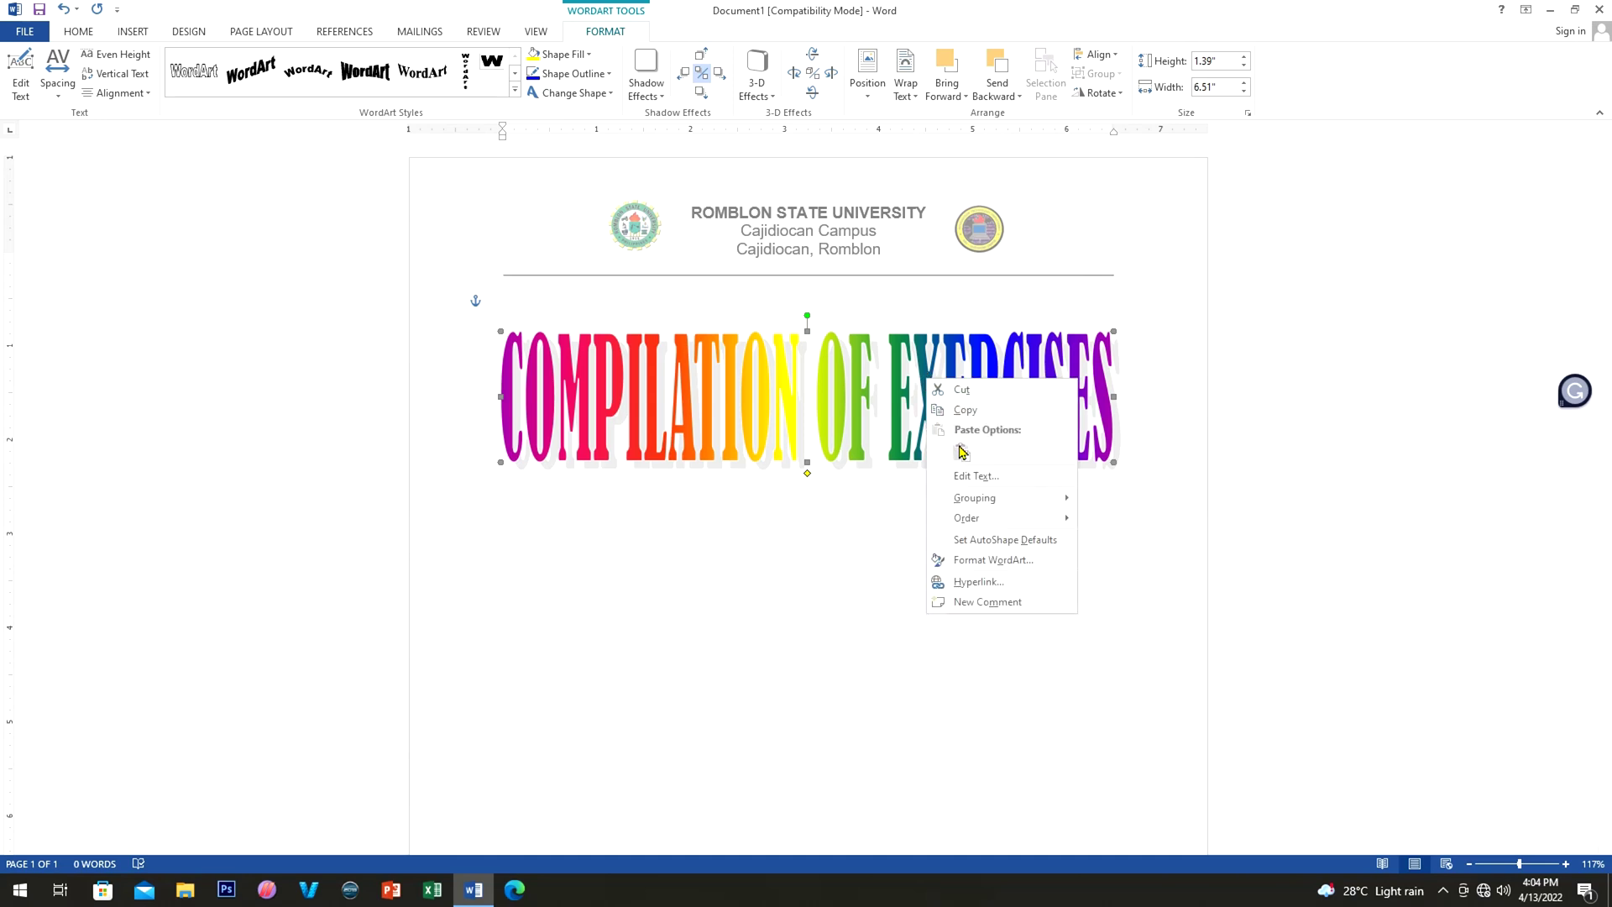
left_click(968, 415)
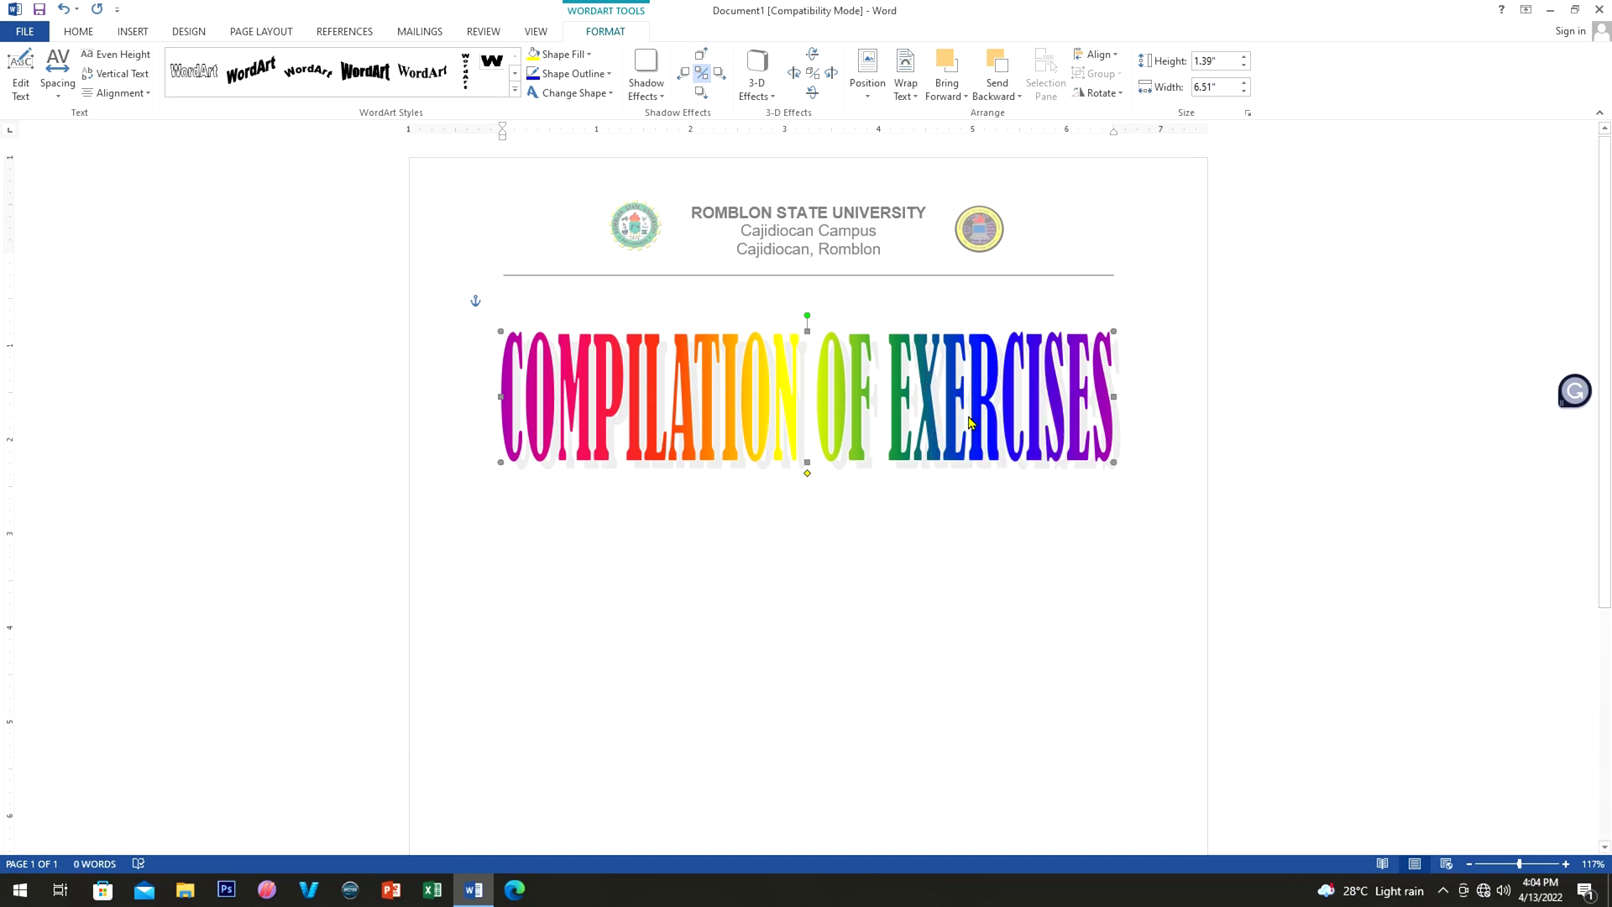
right_click(798, 491)
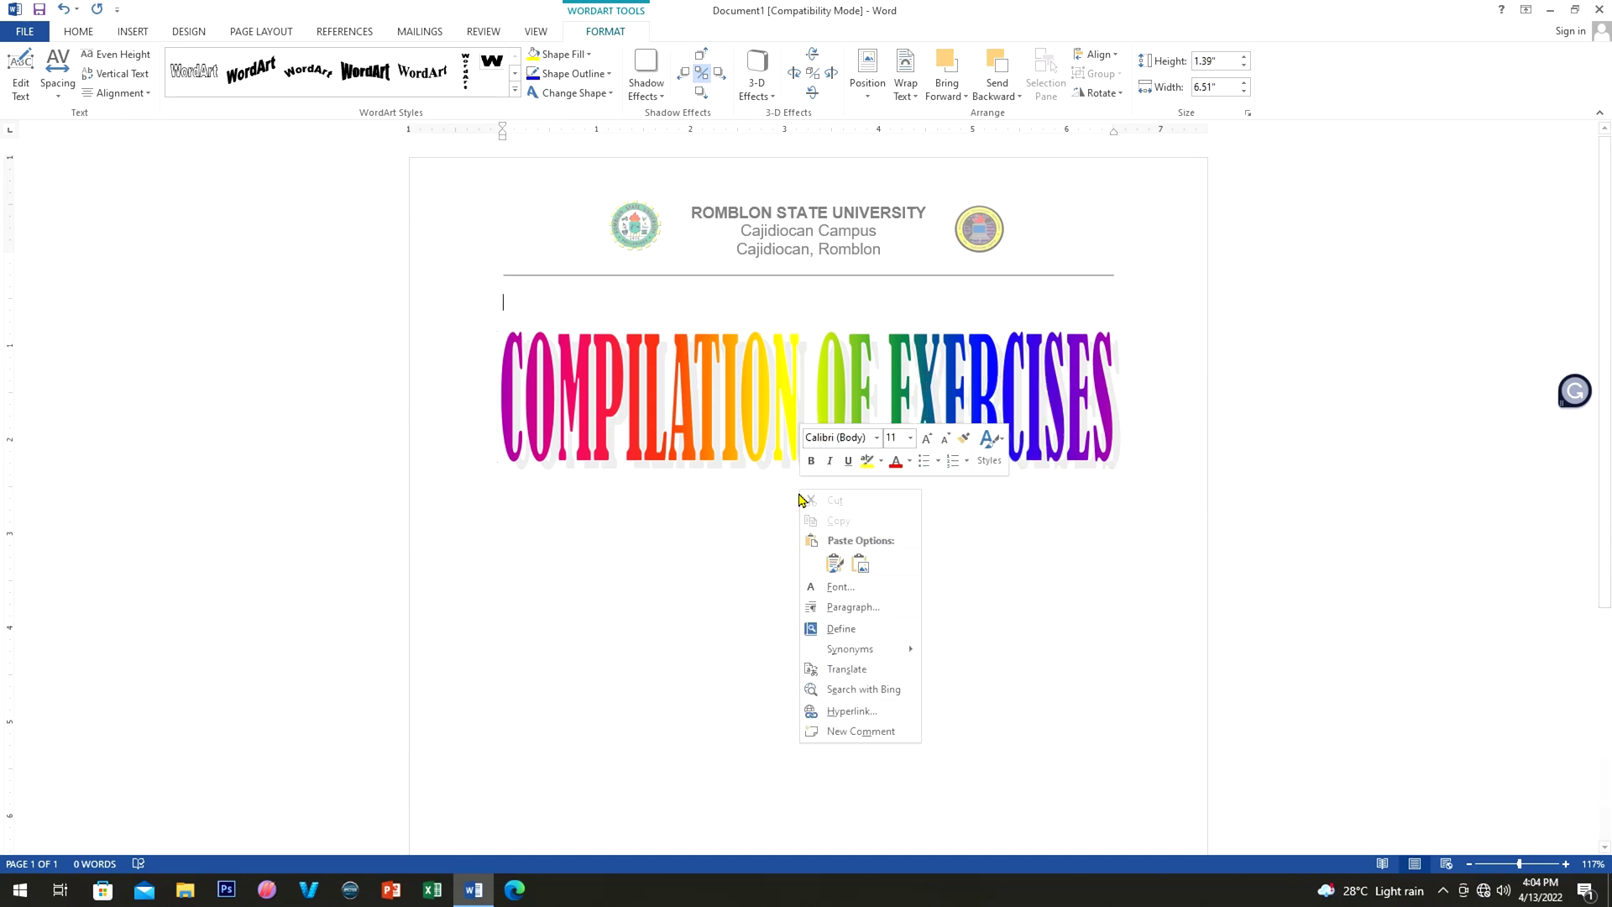
left_click(833, 564)
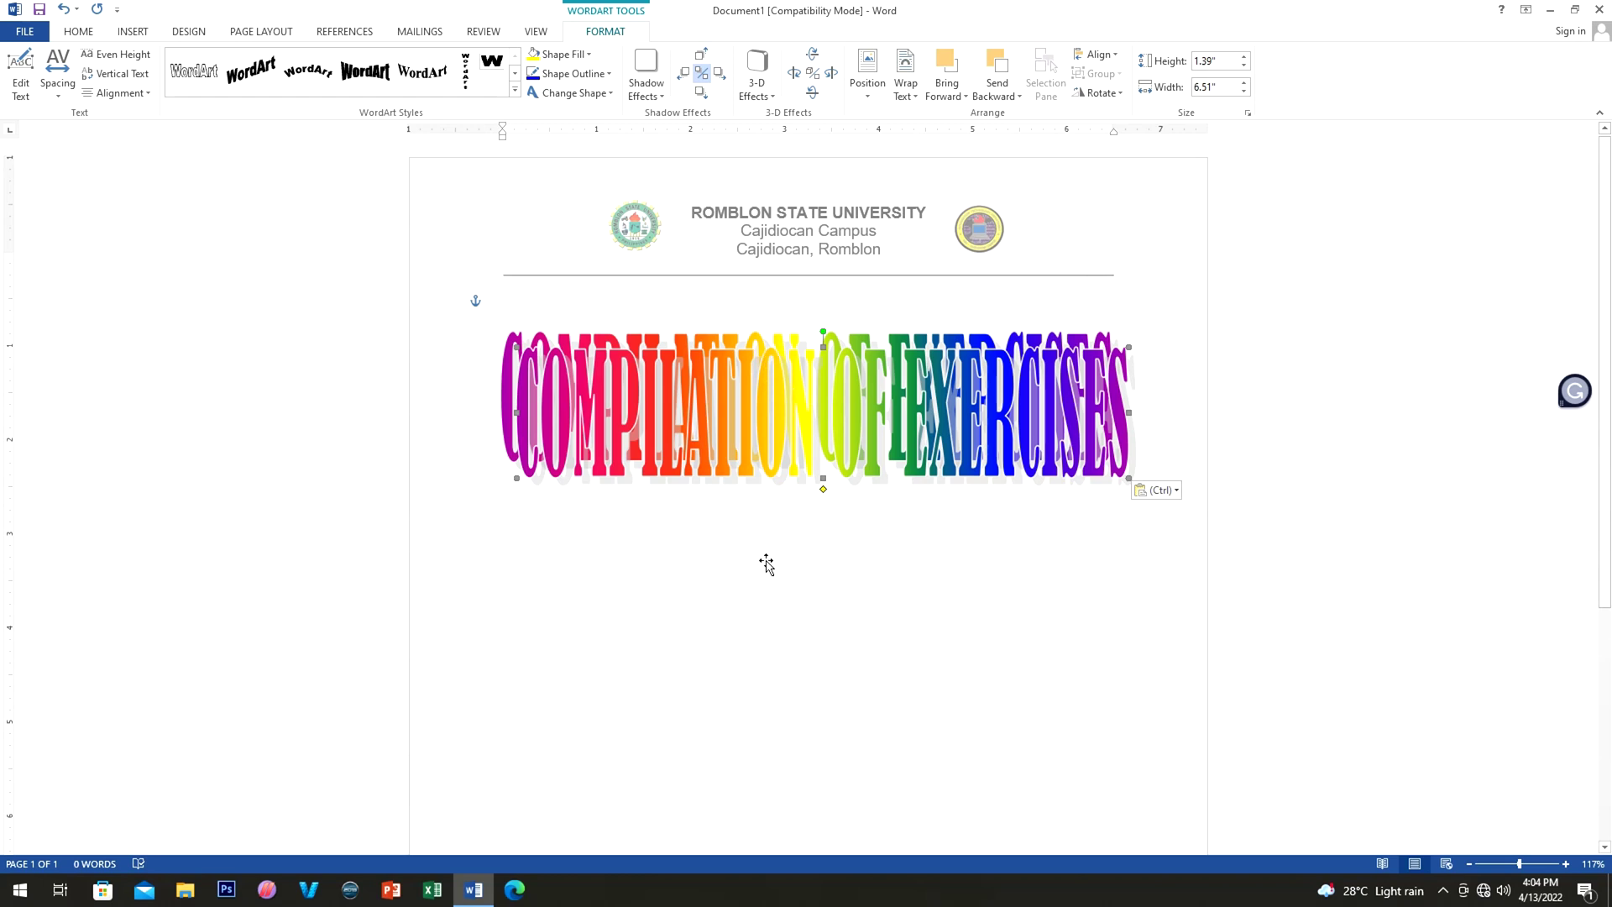
right_click(779, 531)
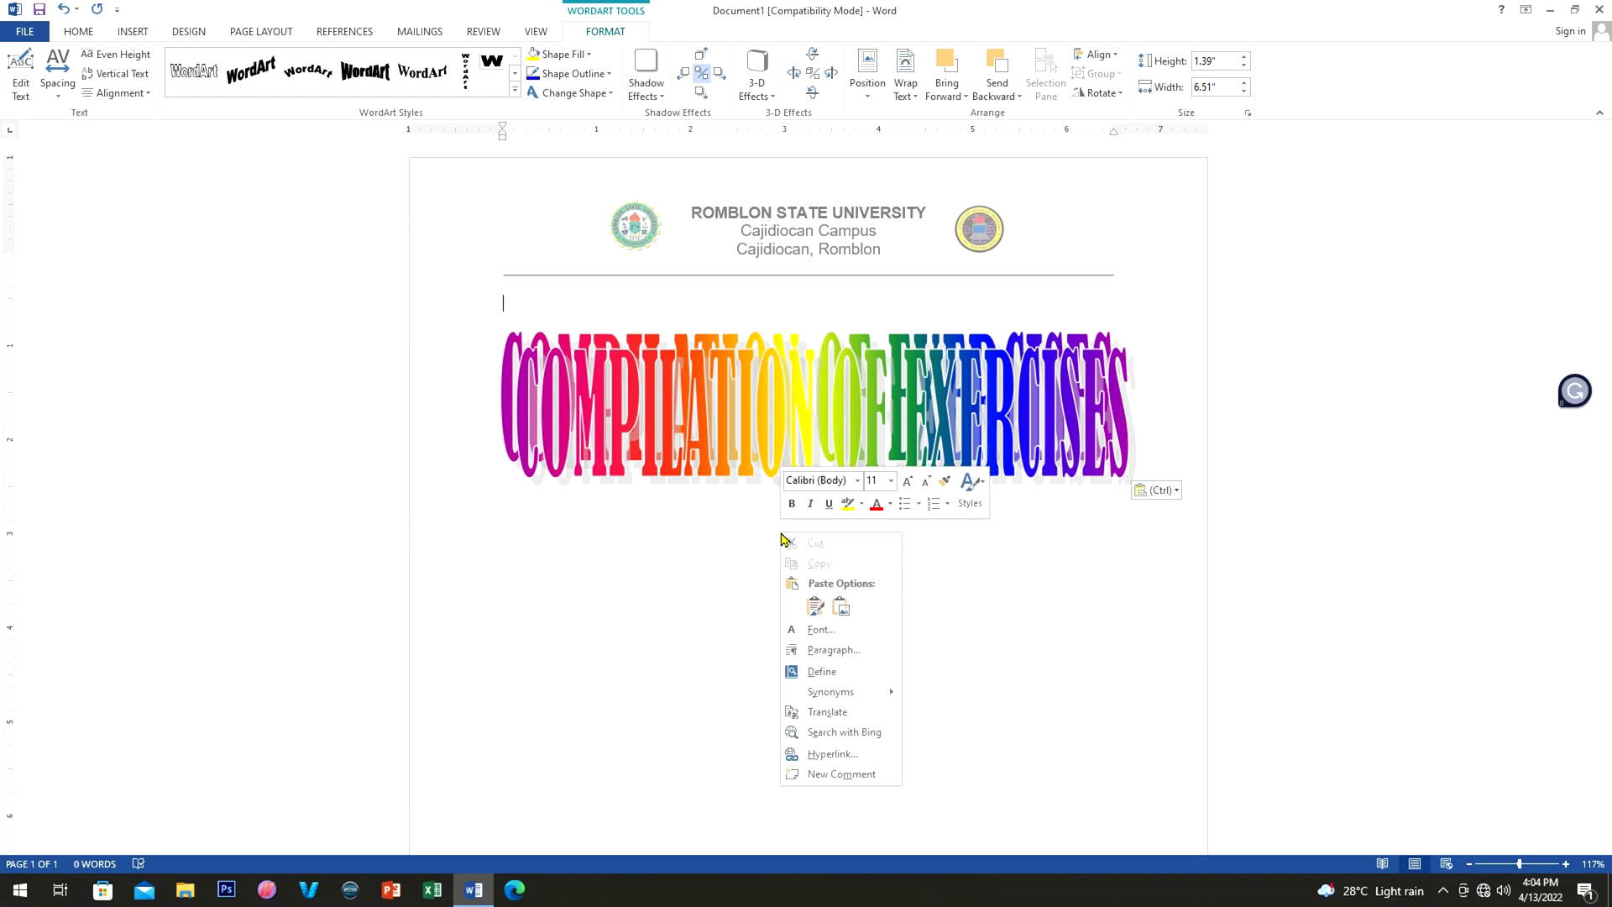
left_click(816, 610)
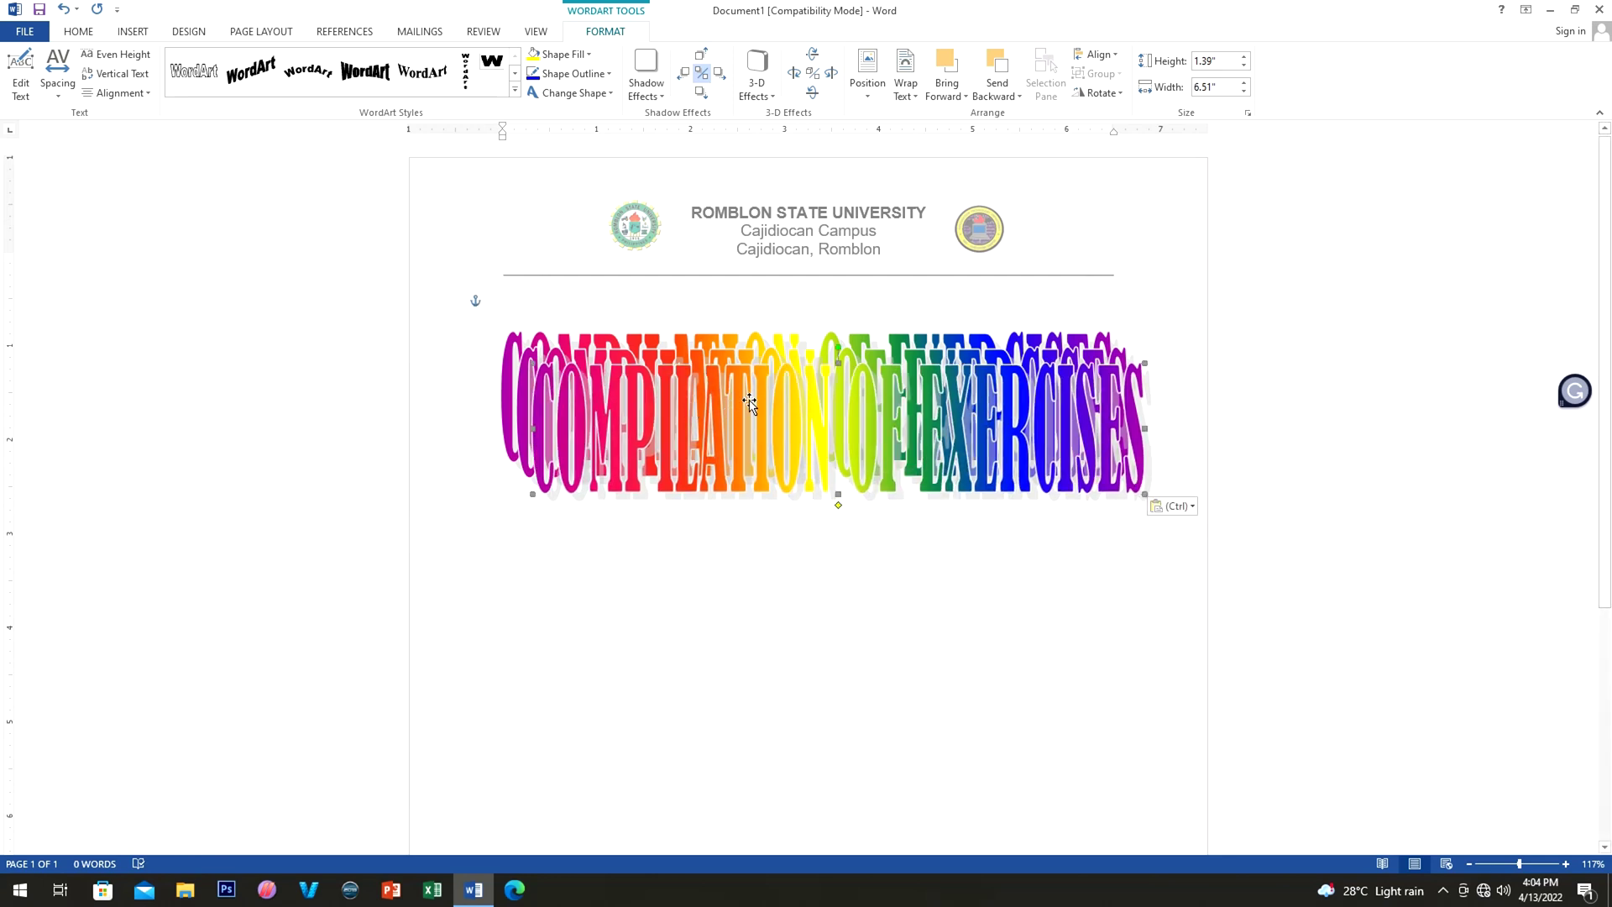
Step: Drag the two pasted copies down into second and third rows beneath the original title
left_click_drag(767, 414, 742, 516)
left_click_drag(773, 391, 774, 667)
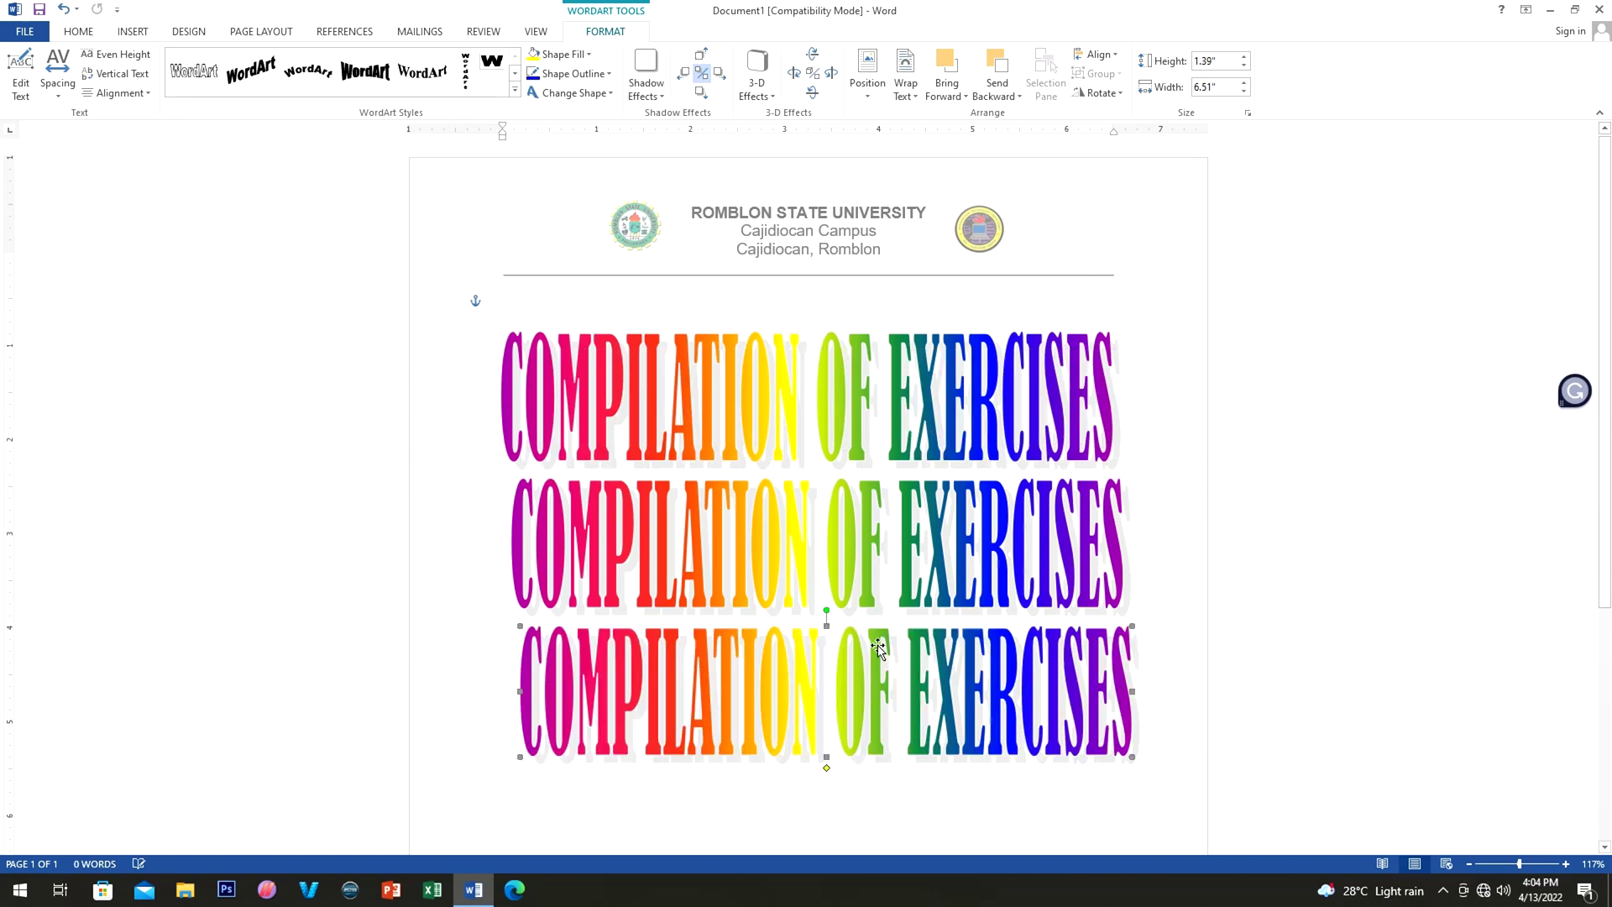
scroll(897, 653, "down", 2)
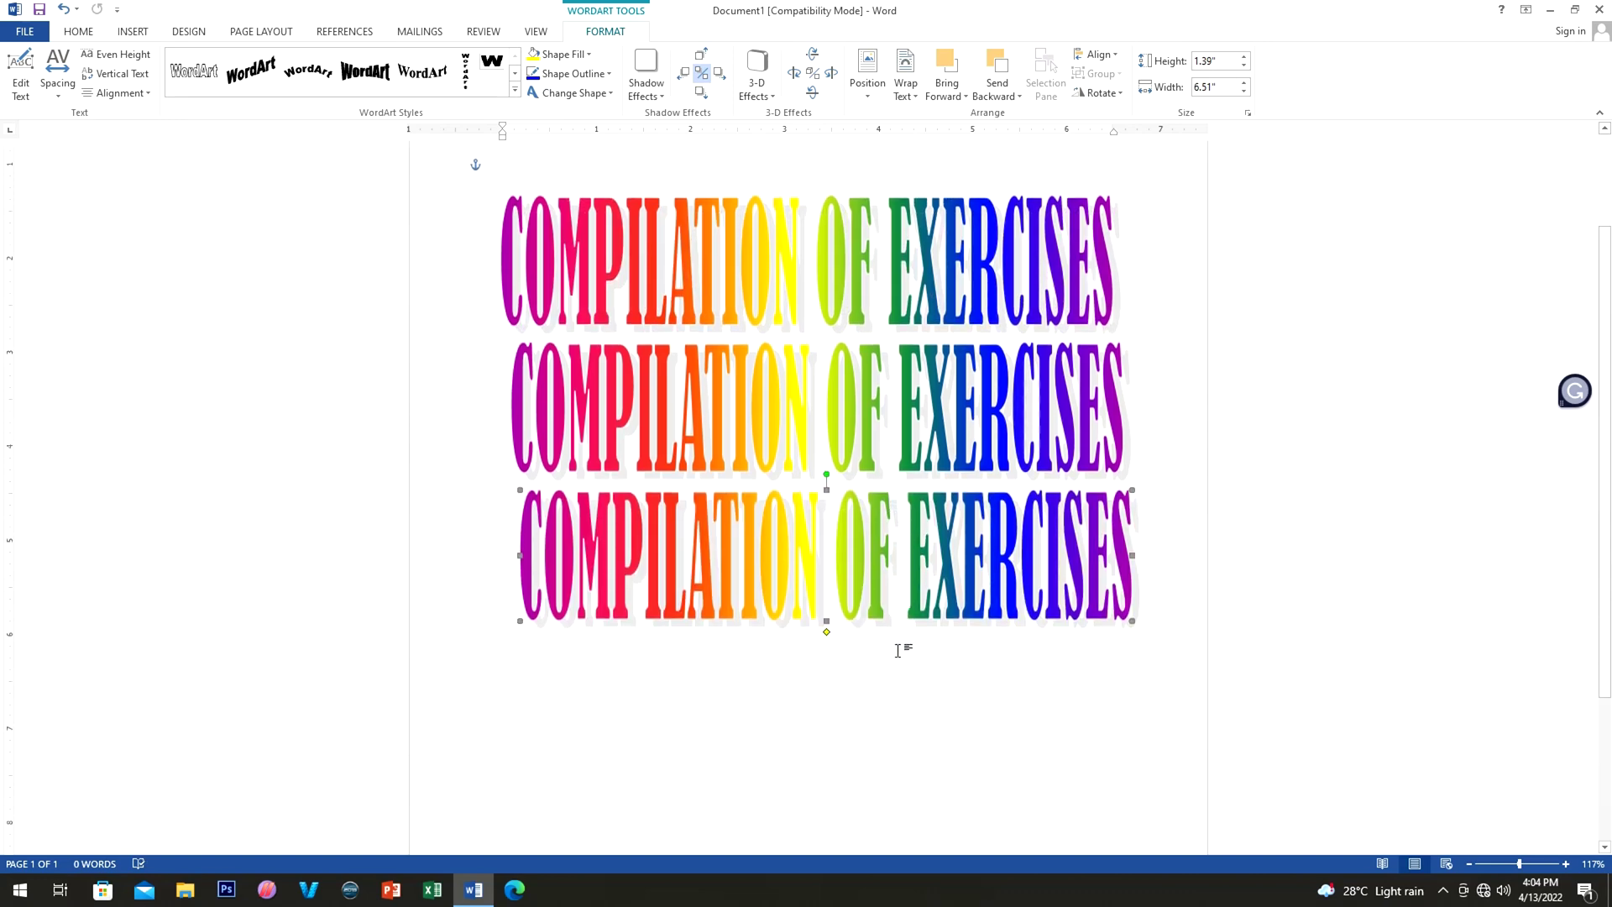
scroll(903, 649, "down", 1)
scroll(828, 504, "up", 2)
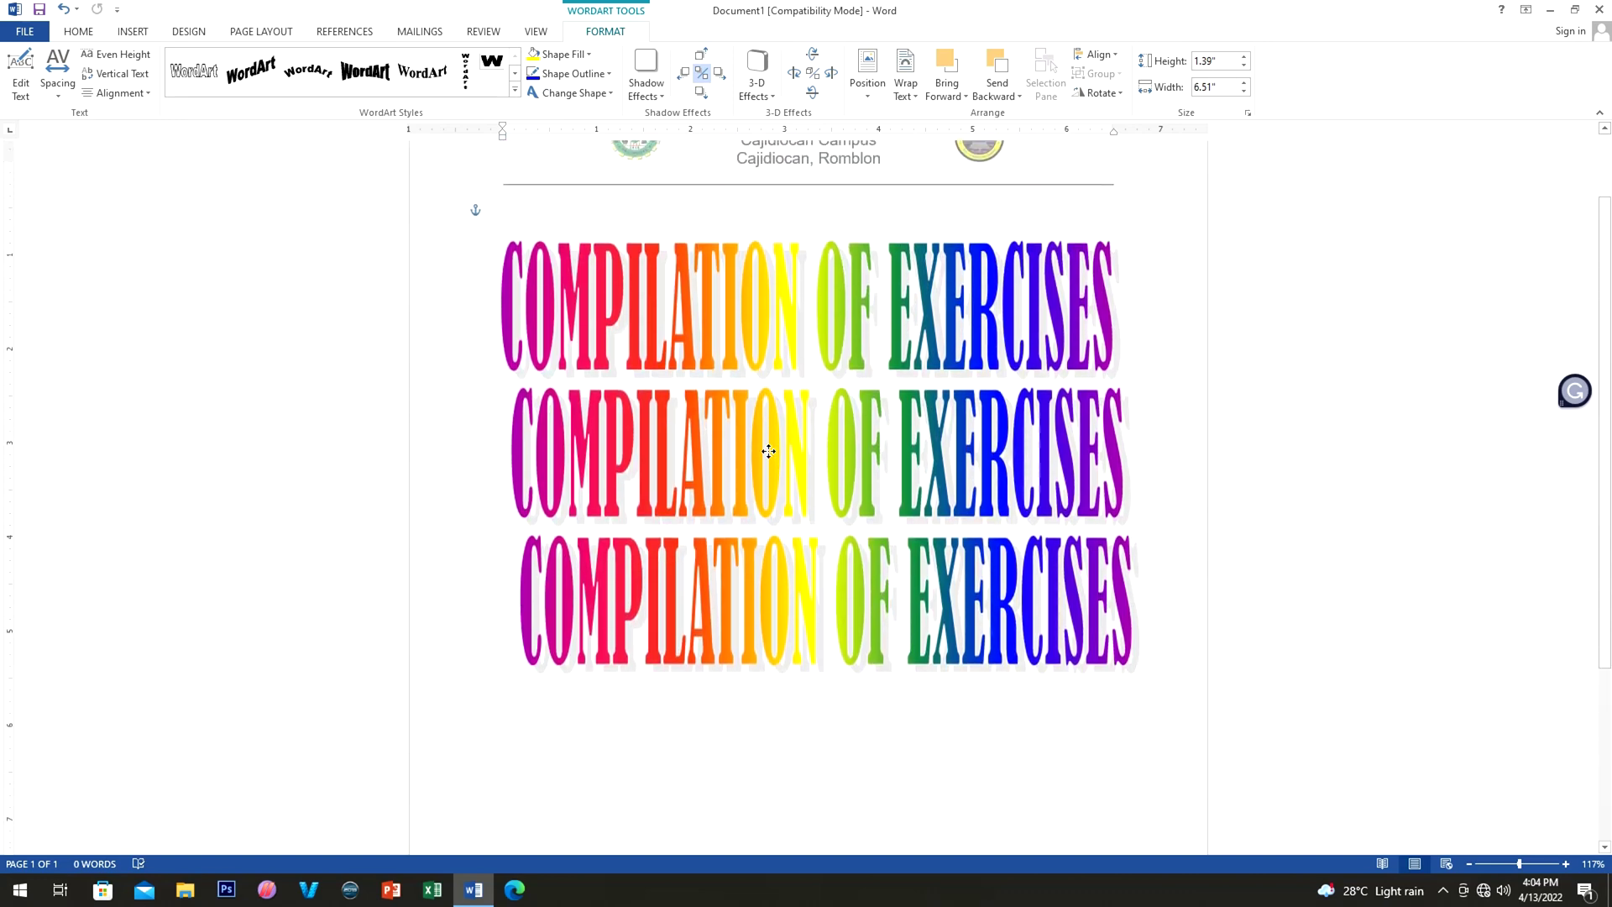
left_click(792, 595)
left_click(772, 417)
Step: Change the second WordArt line's text from COMPILATION OF EXERCISES to IN THE SUBJECT
right_click(773, 417)
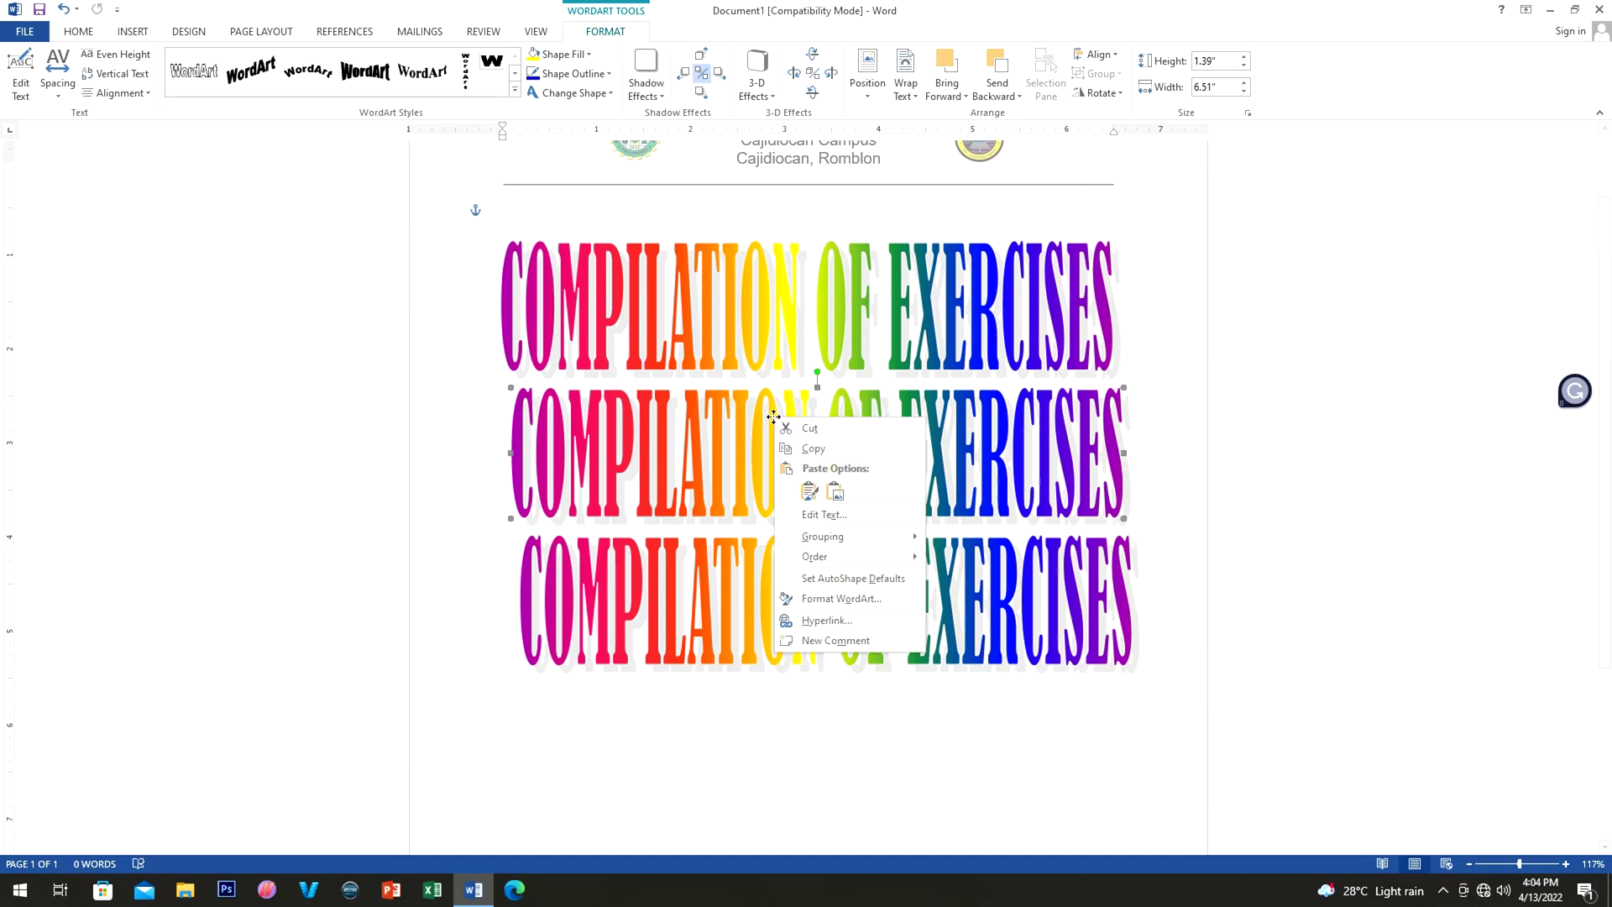
left_click(812, 521)
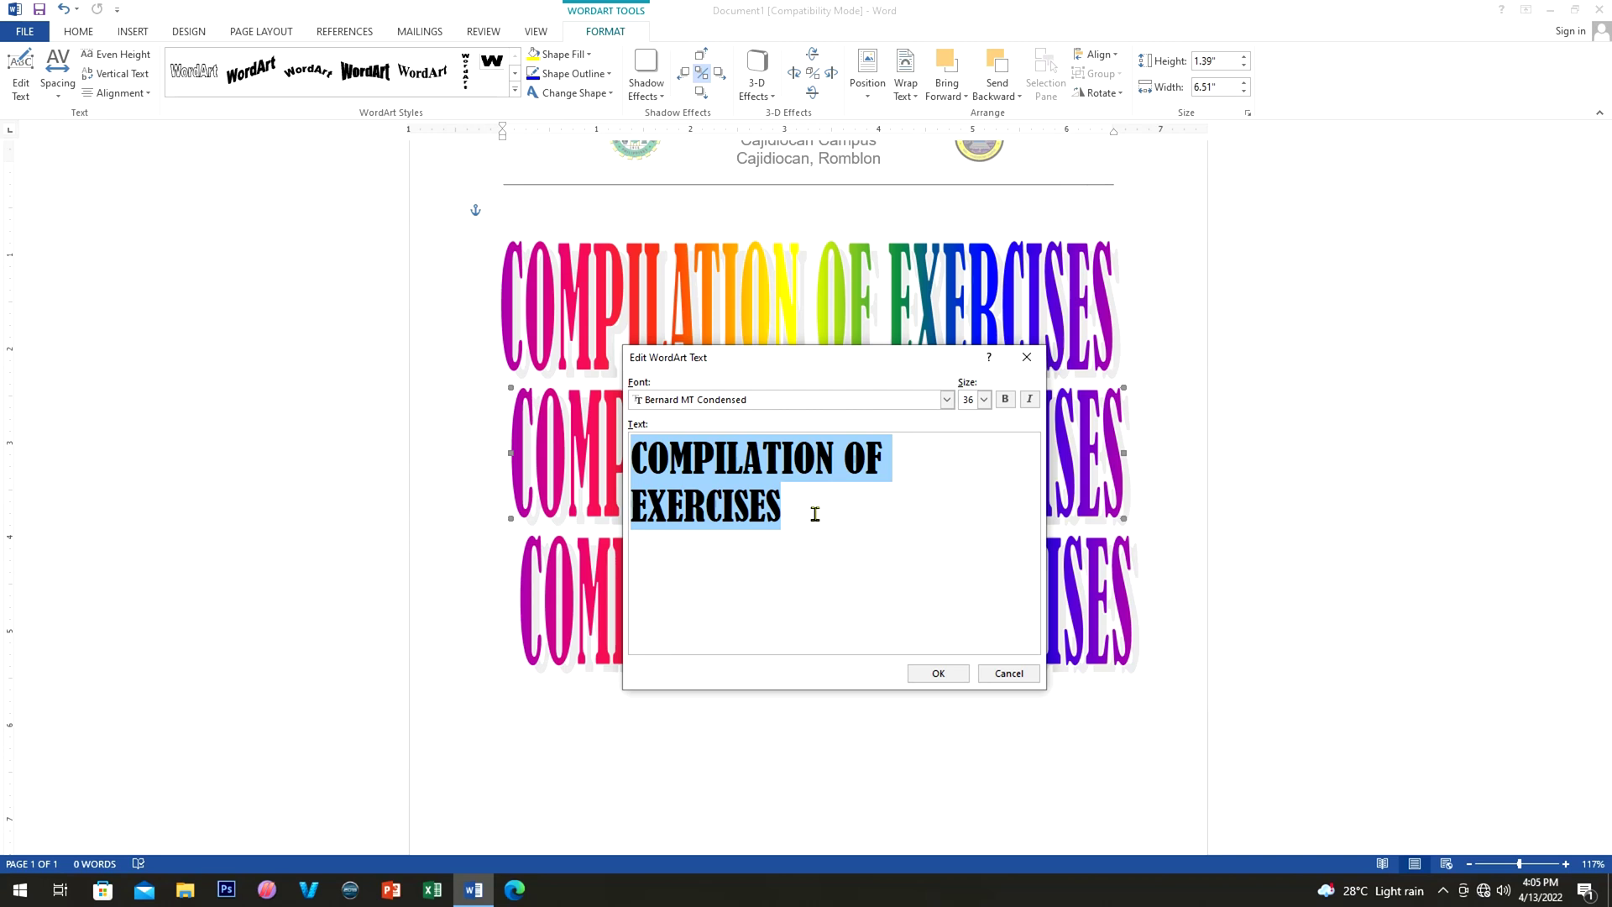
type("IN THE S")
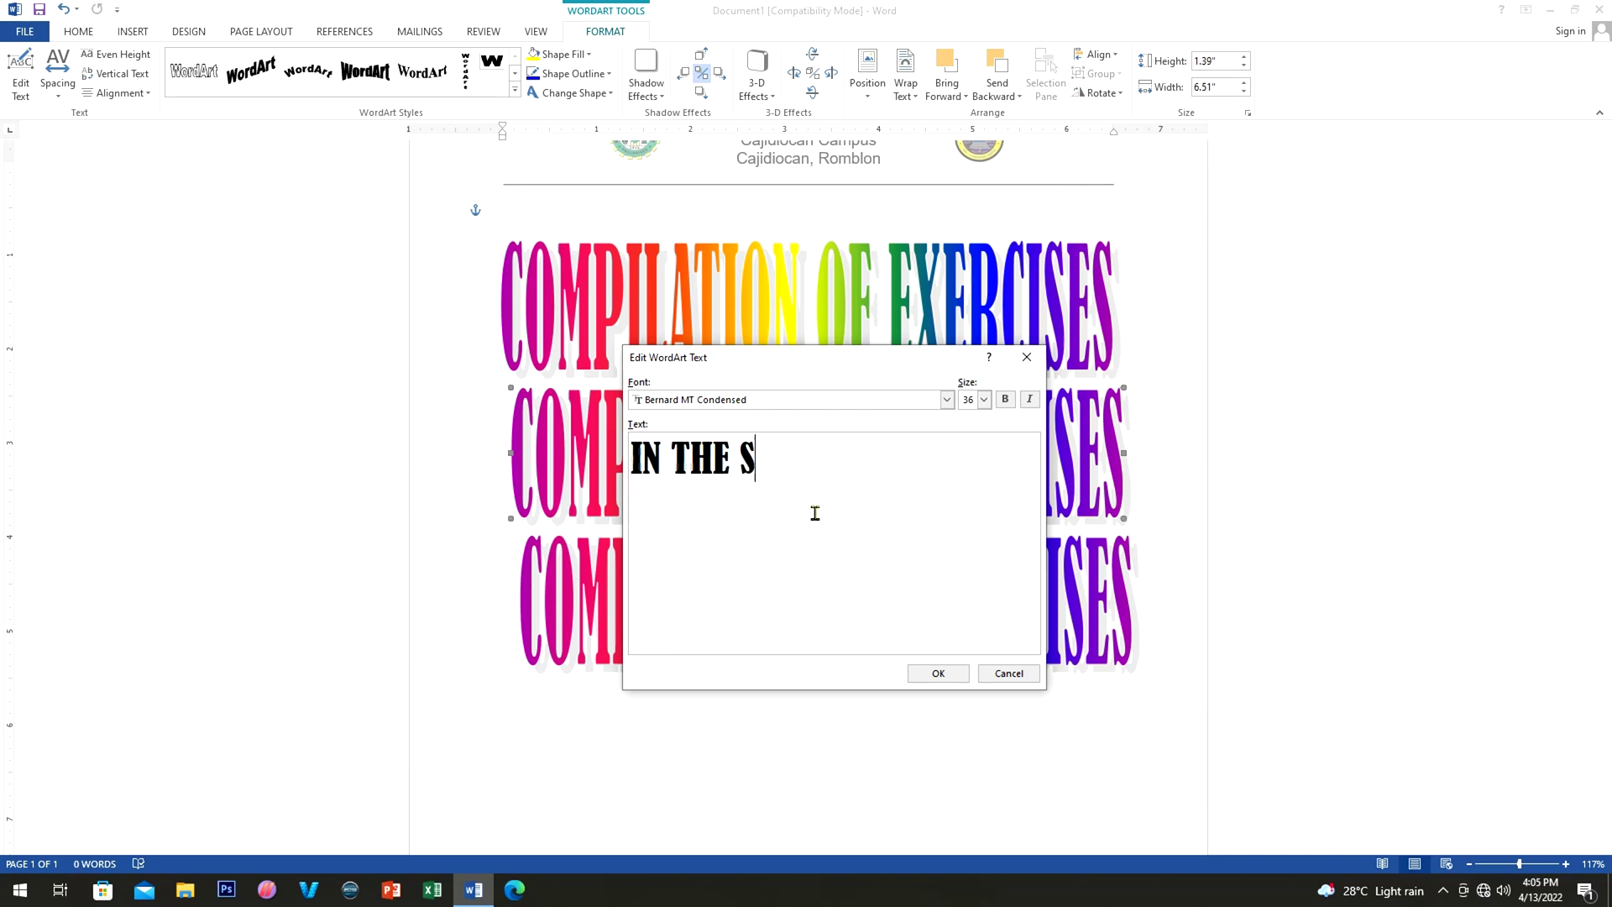
type("UBJECTS")
key("BackSpace")
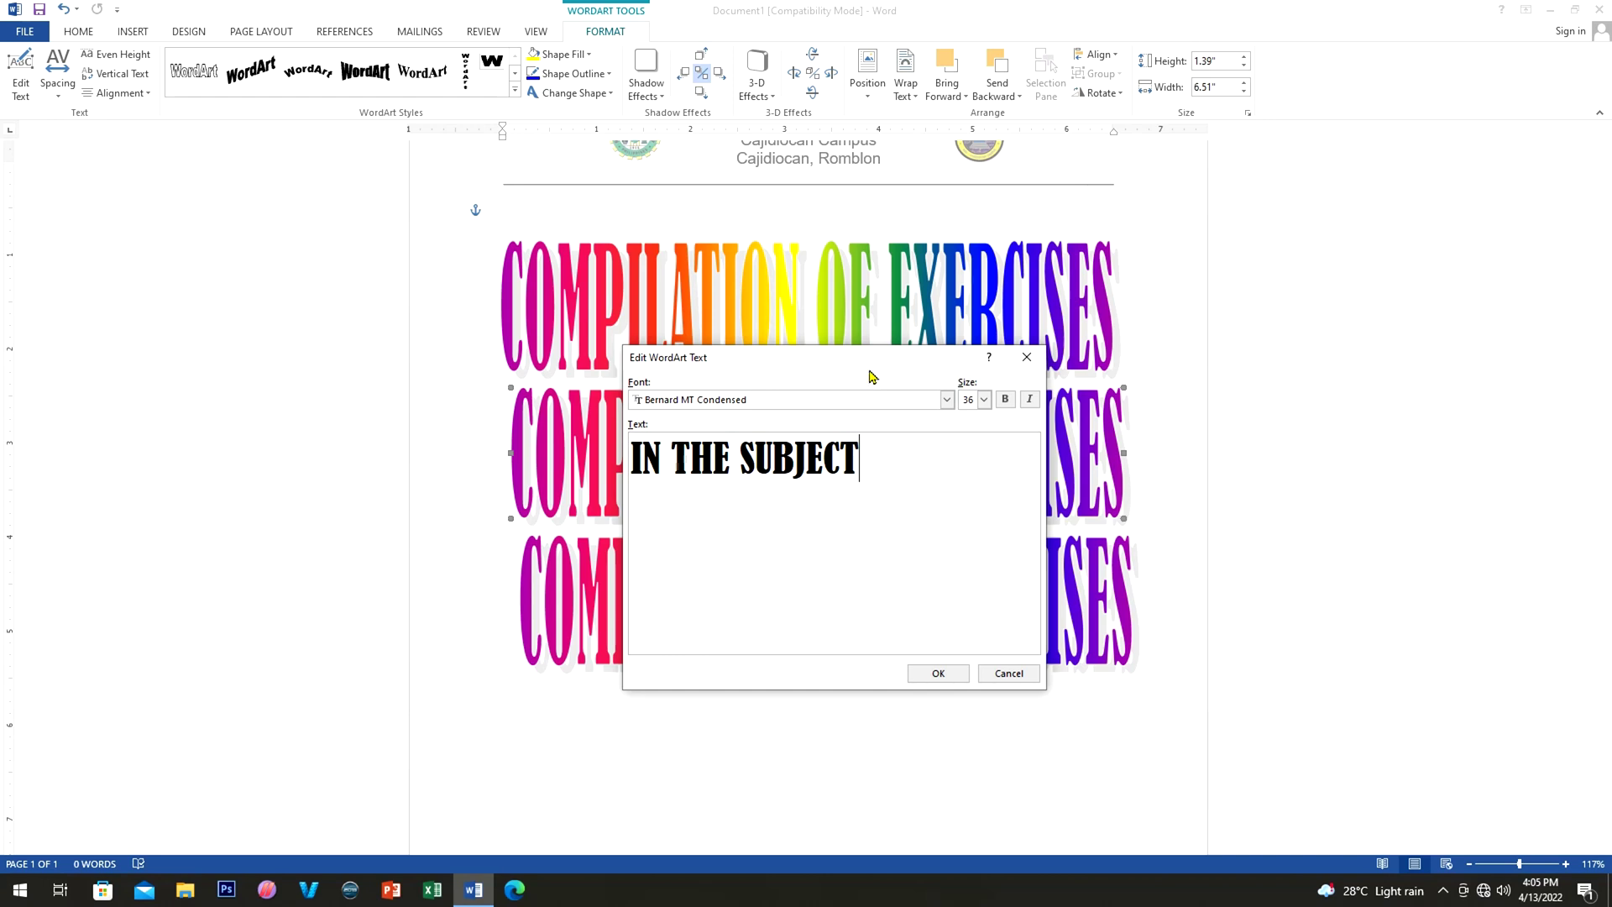
left_click(936, 673)
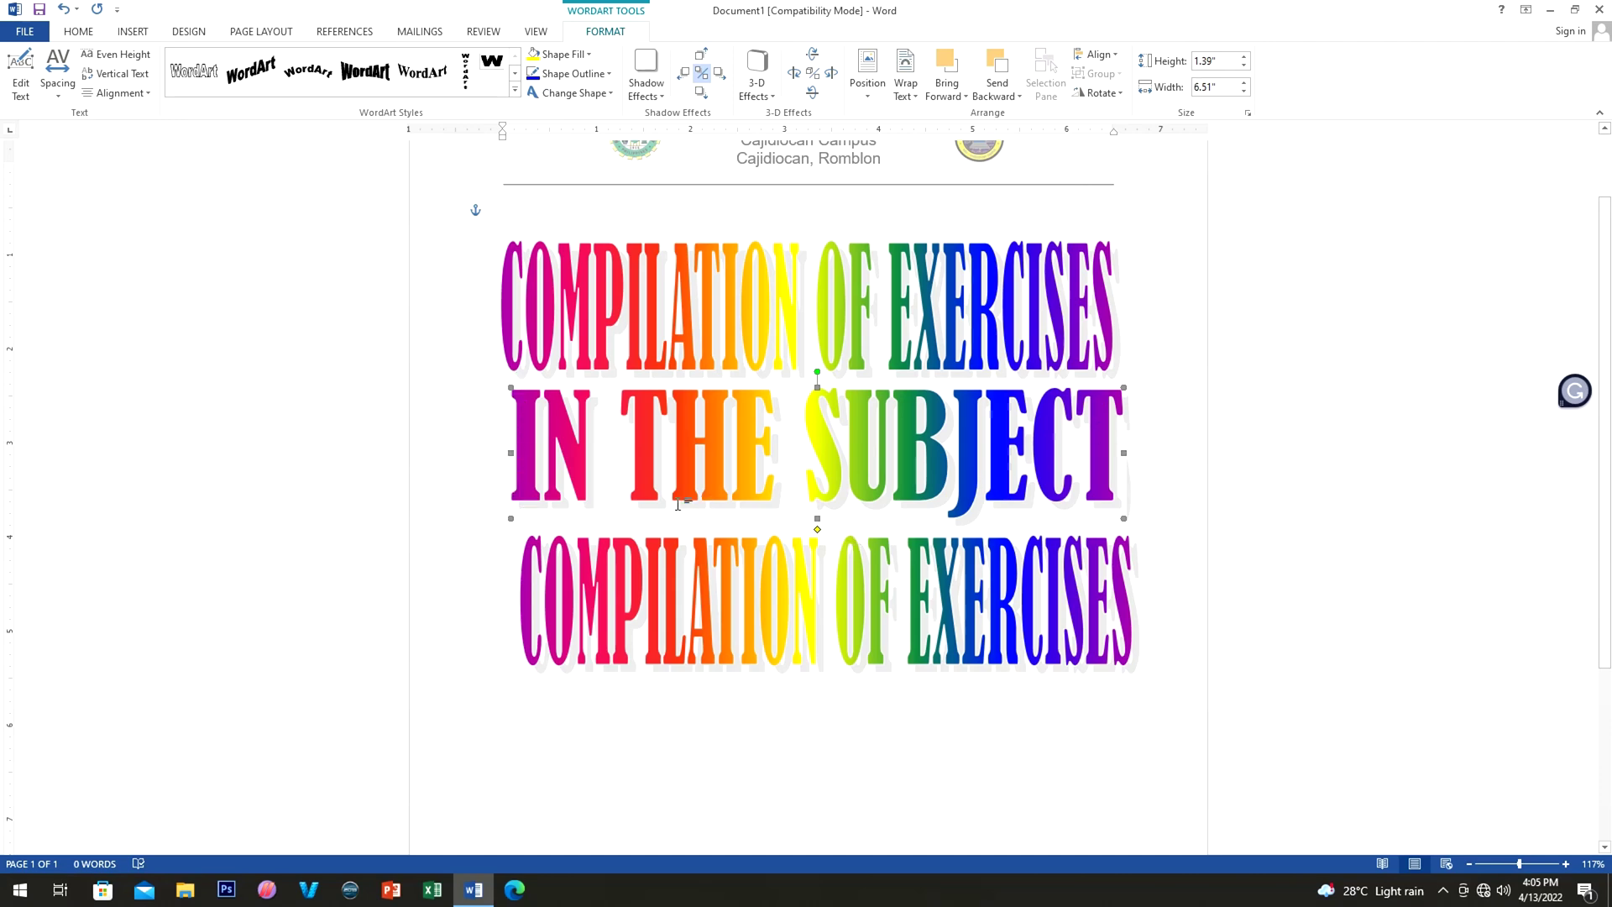
Step: Narrow the IN THE SUBJECT WordArt to 4.28 inches and center it under the top title
left_click_drag(510, 453, 721, 457)
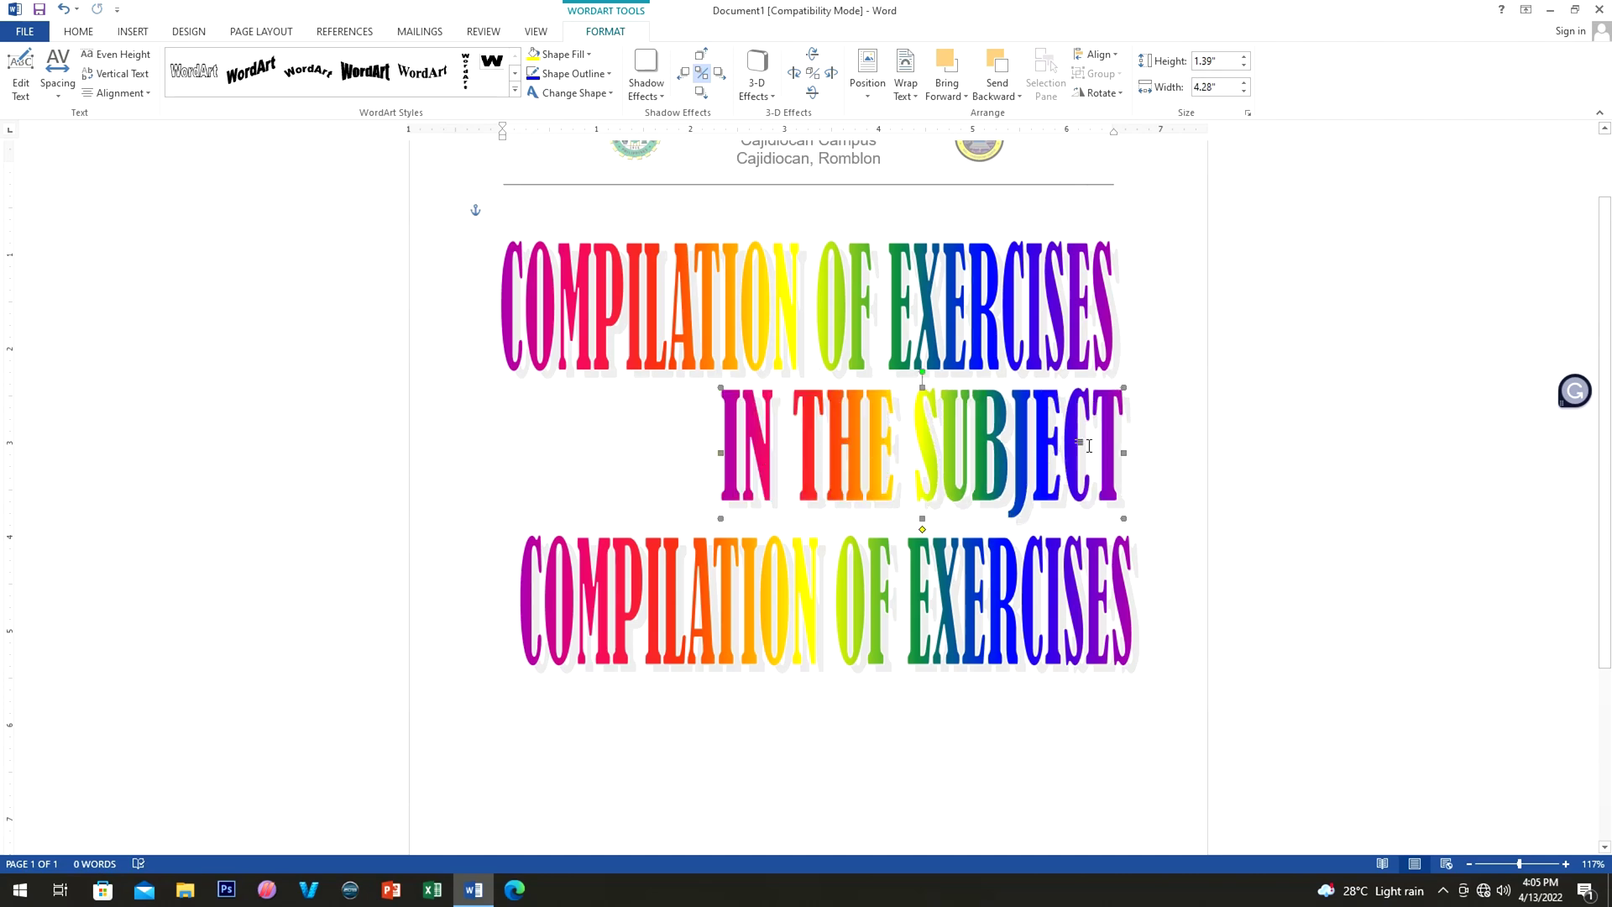
left_click(1128, 453)
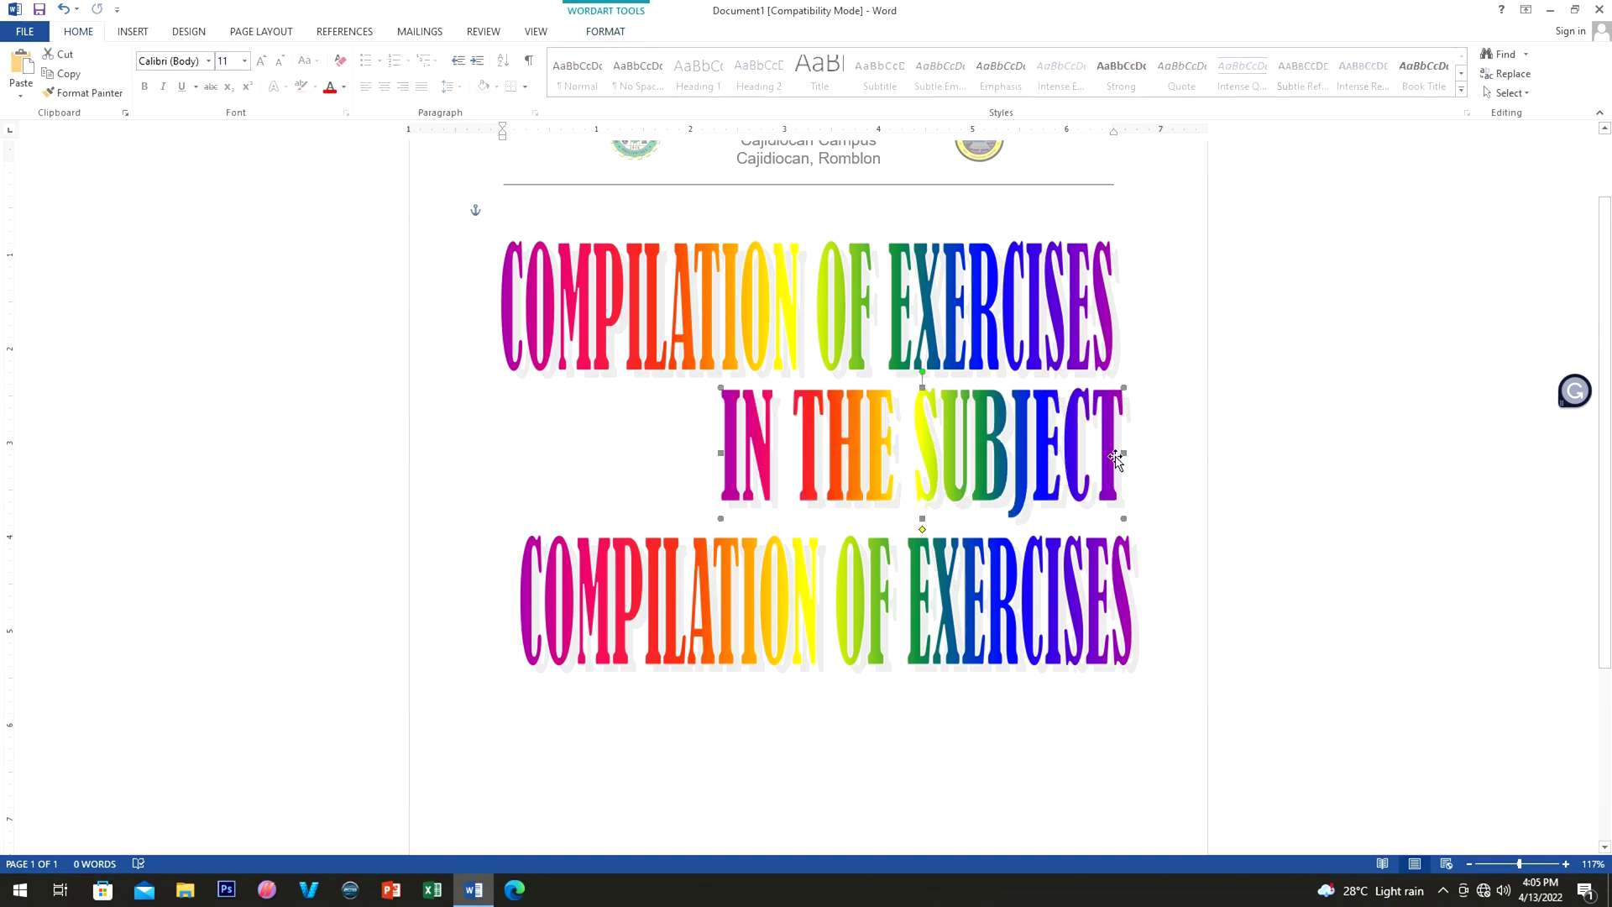
left_click_drag(1106, 456, 910, 437)
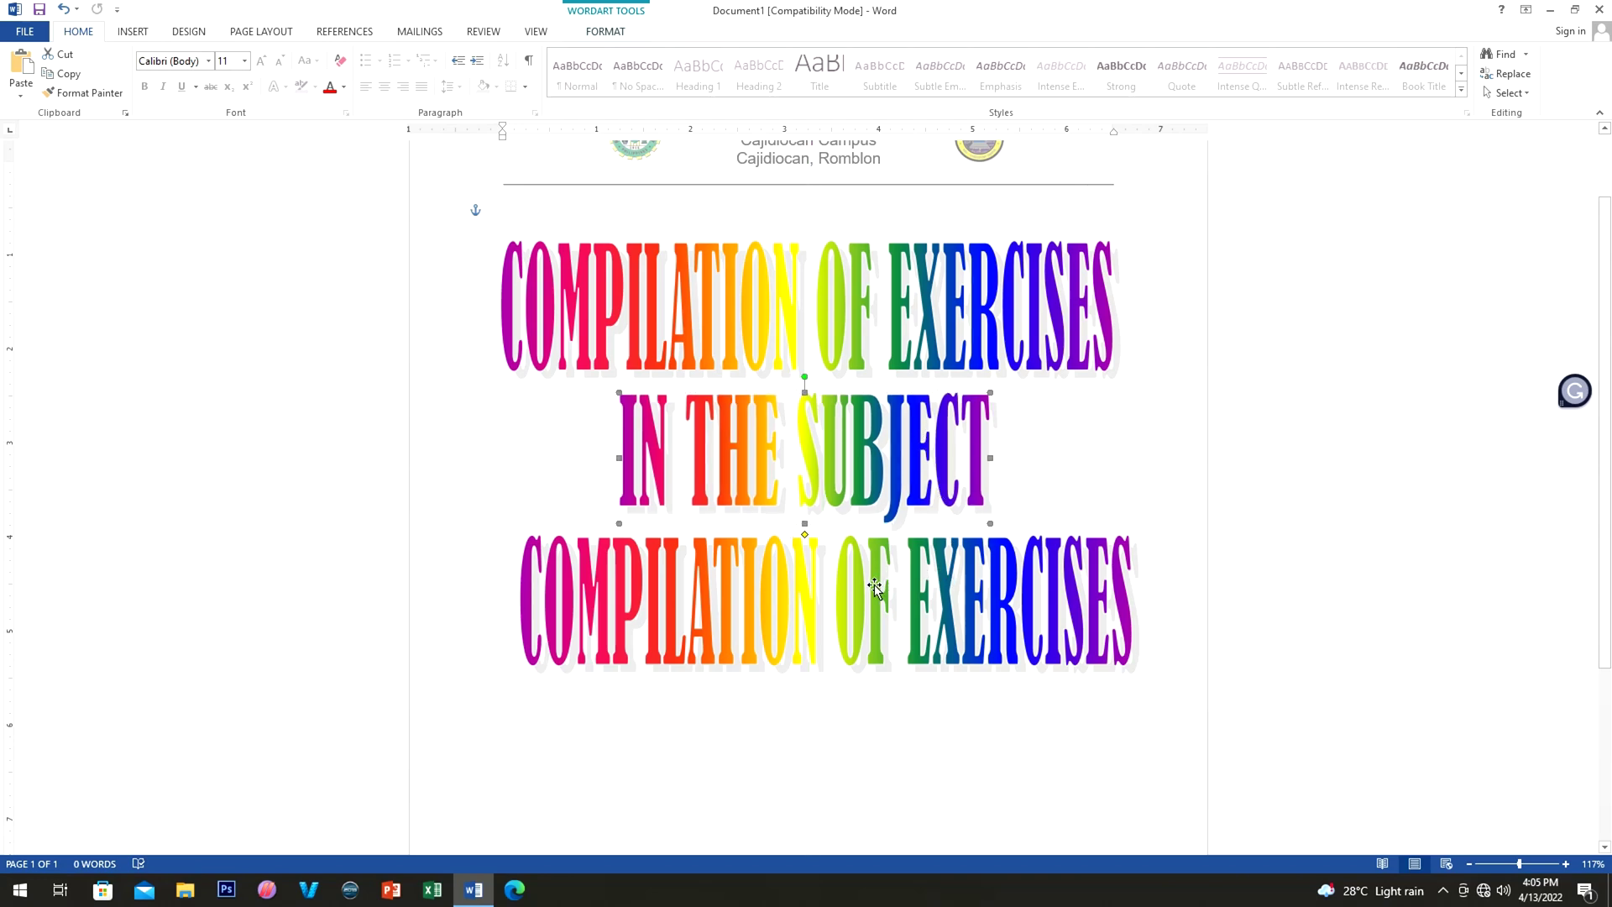
right_click(793, 594)
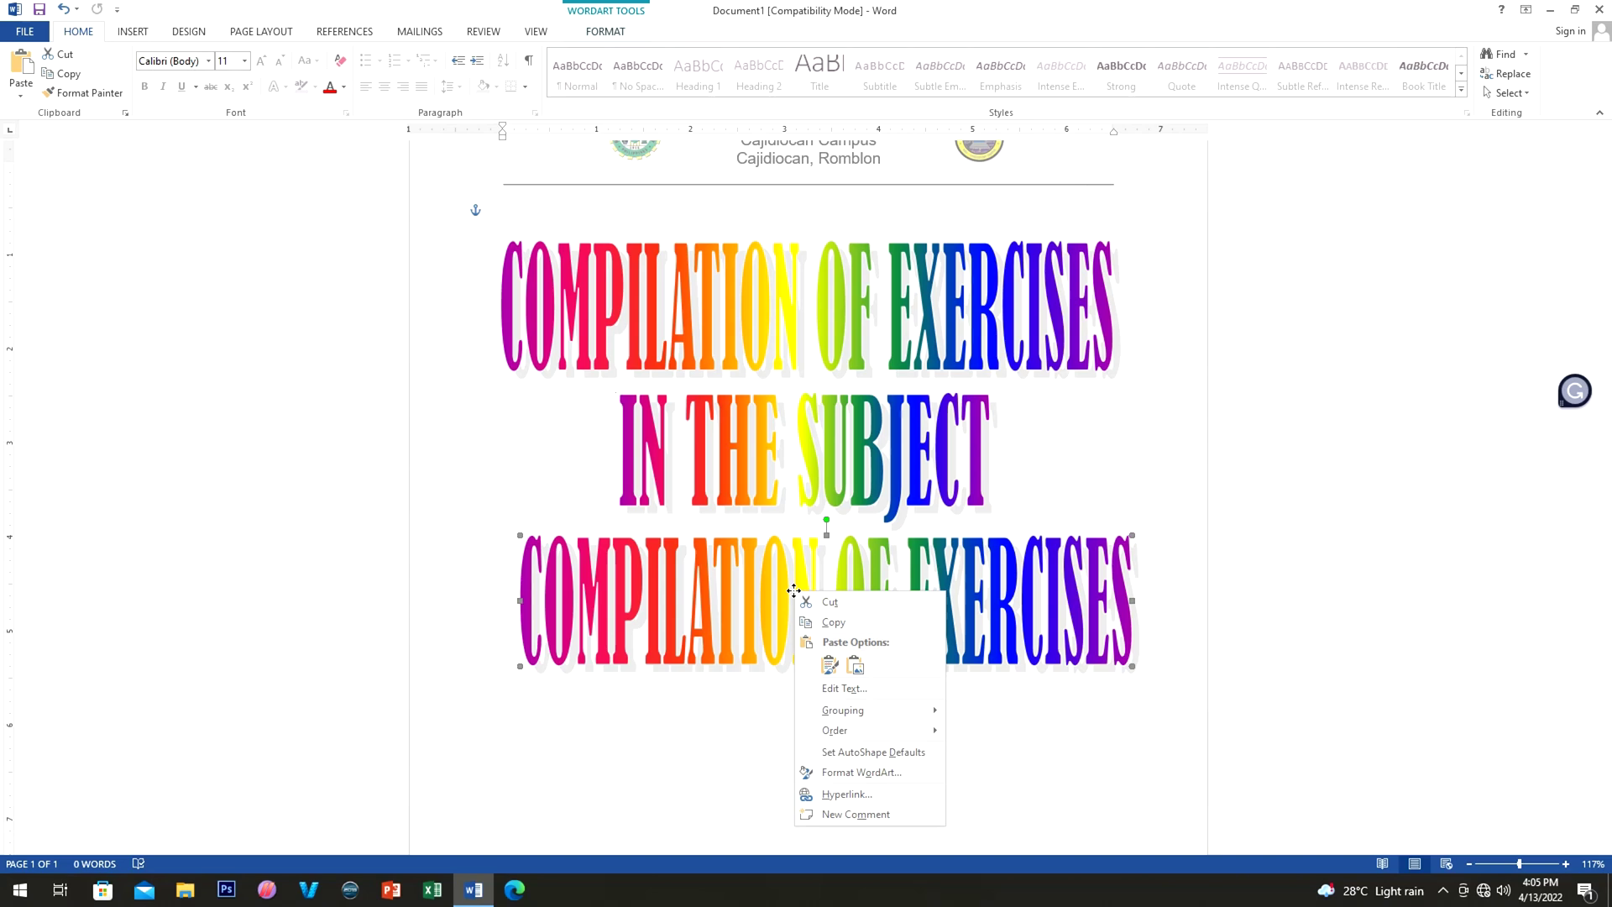
Step: Rewrite the bottom WordArt line as WEB SYSTEM TECHNOLOGIES and align it under IN THE SUBJECT
key("Escape")
right_click(744, 565)
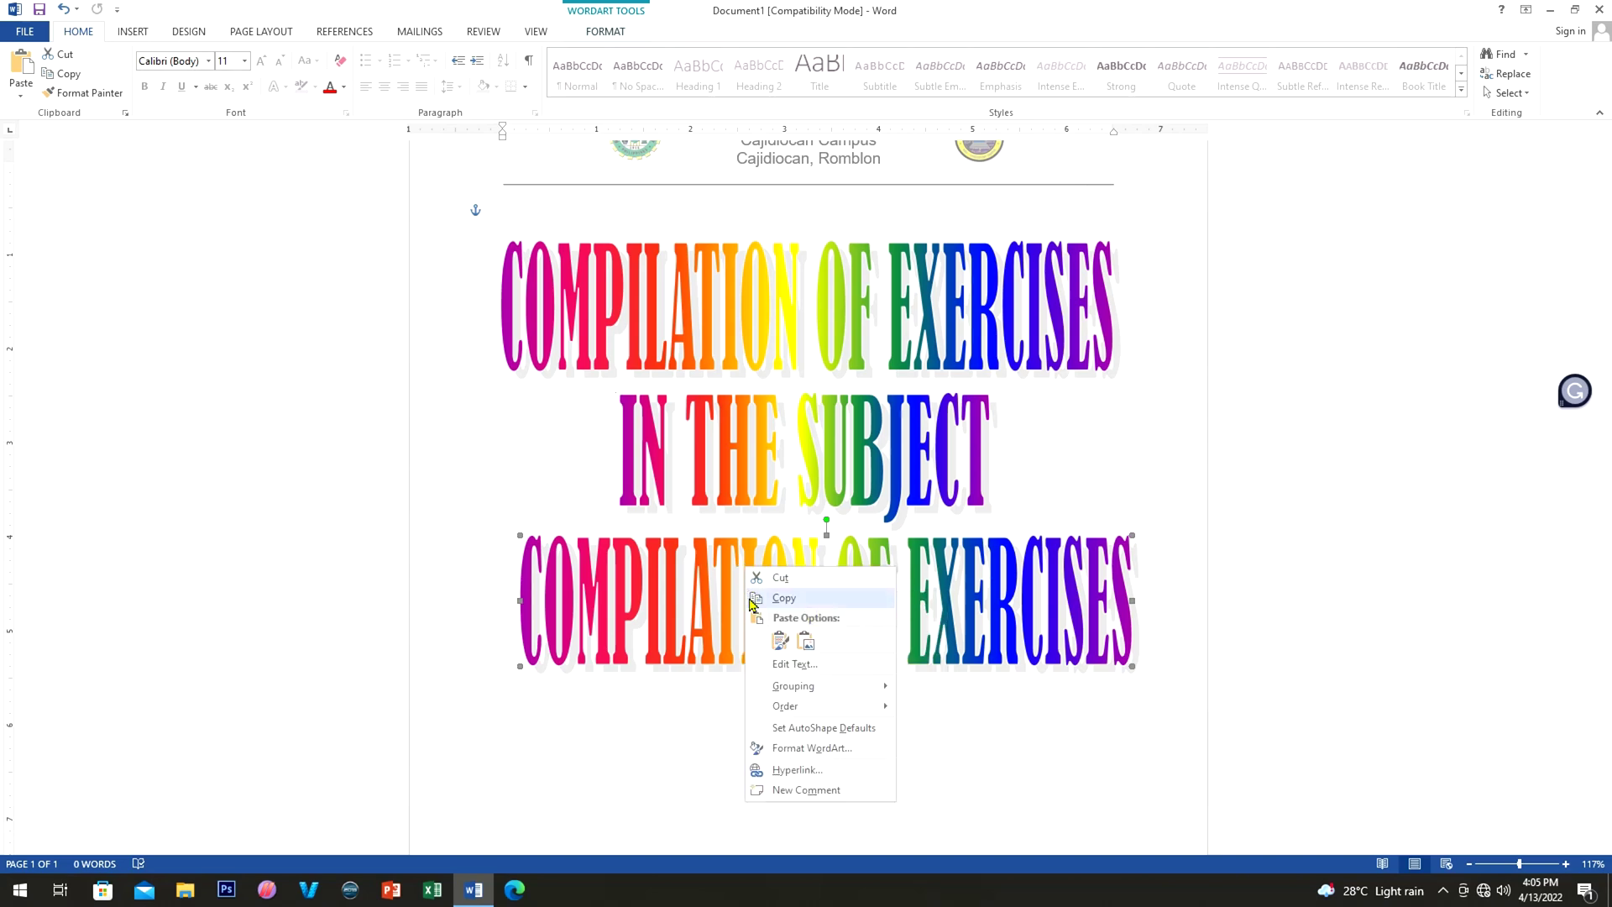
left_click(794, 664)
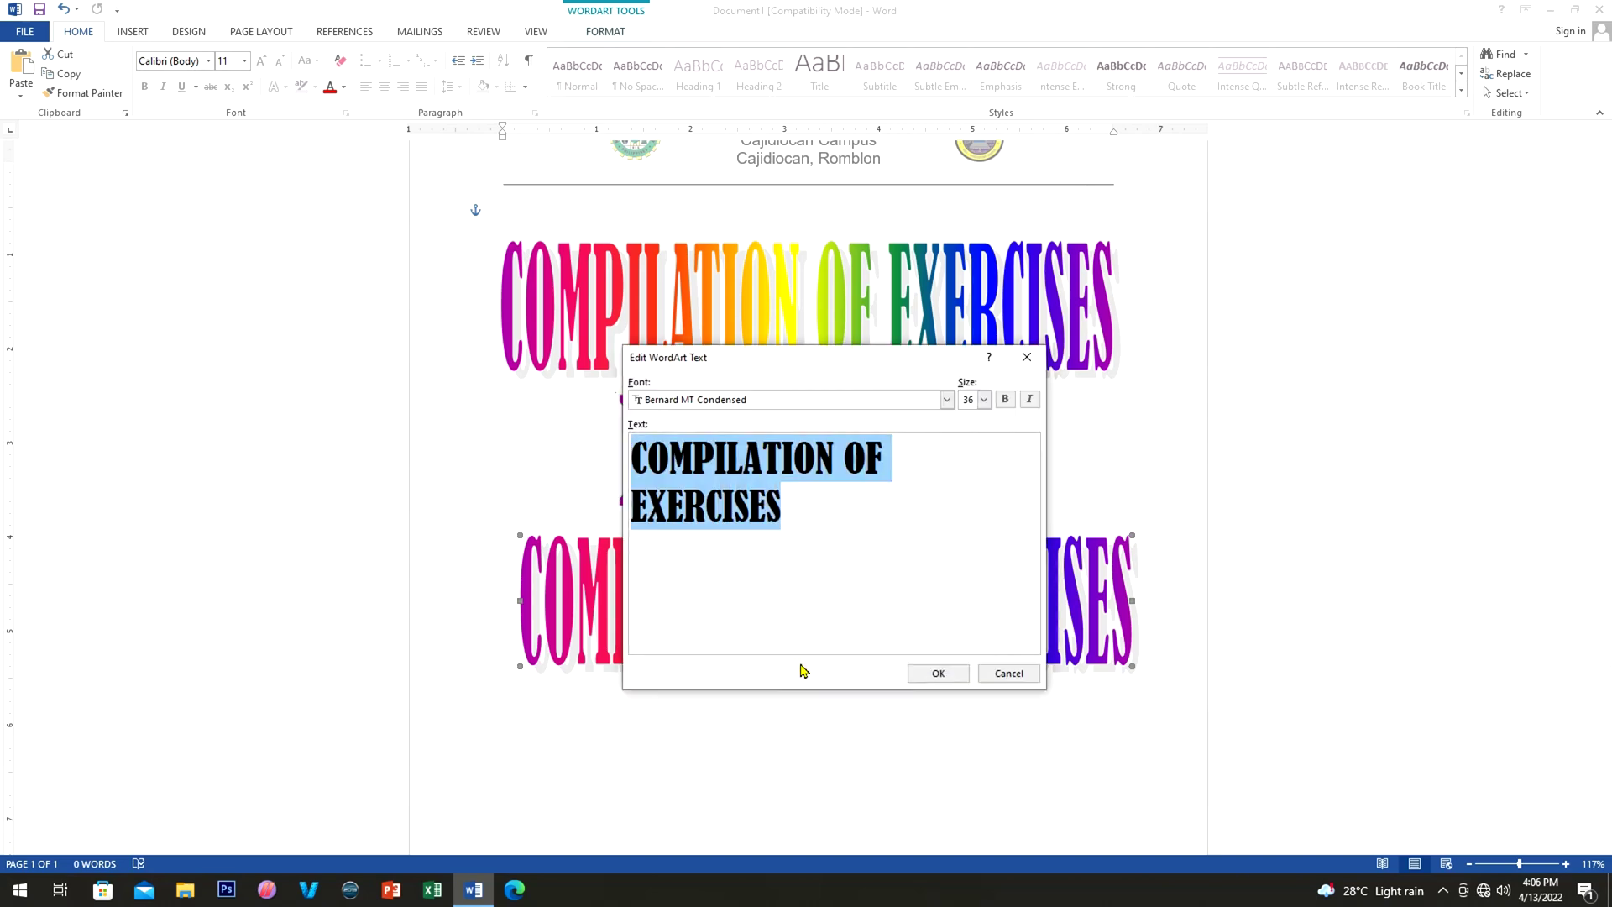
key("BackSpace")
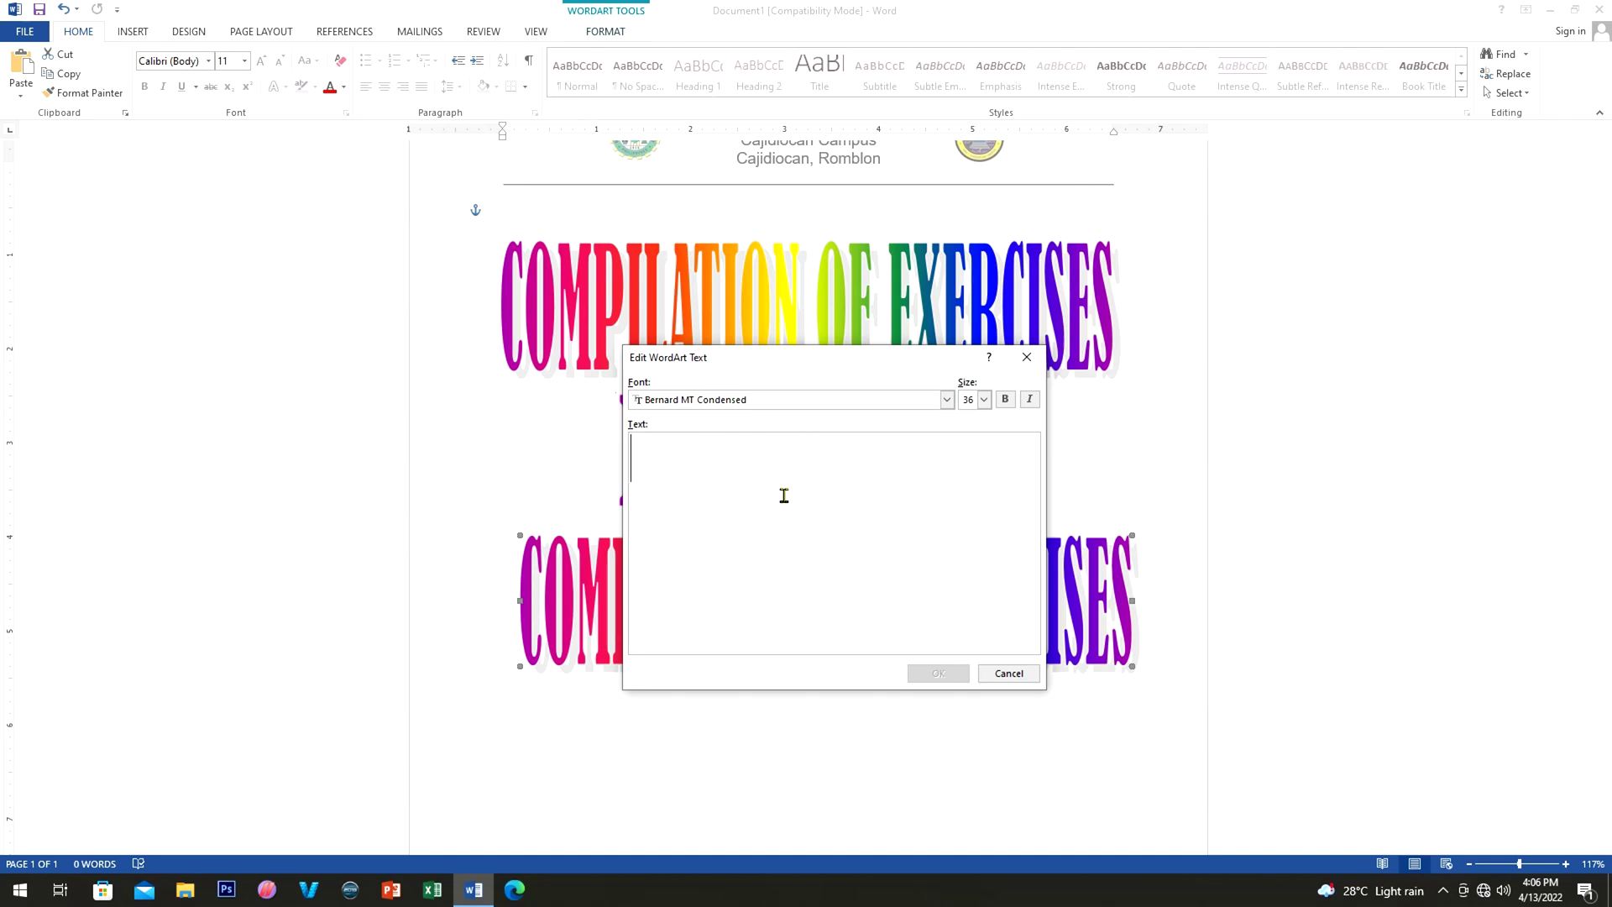
type("WEB SYSTEM TECHNOLOG")
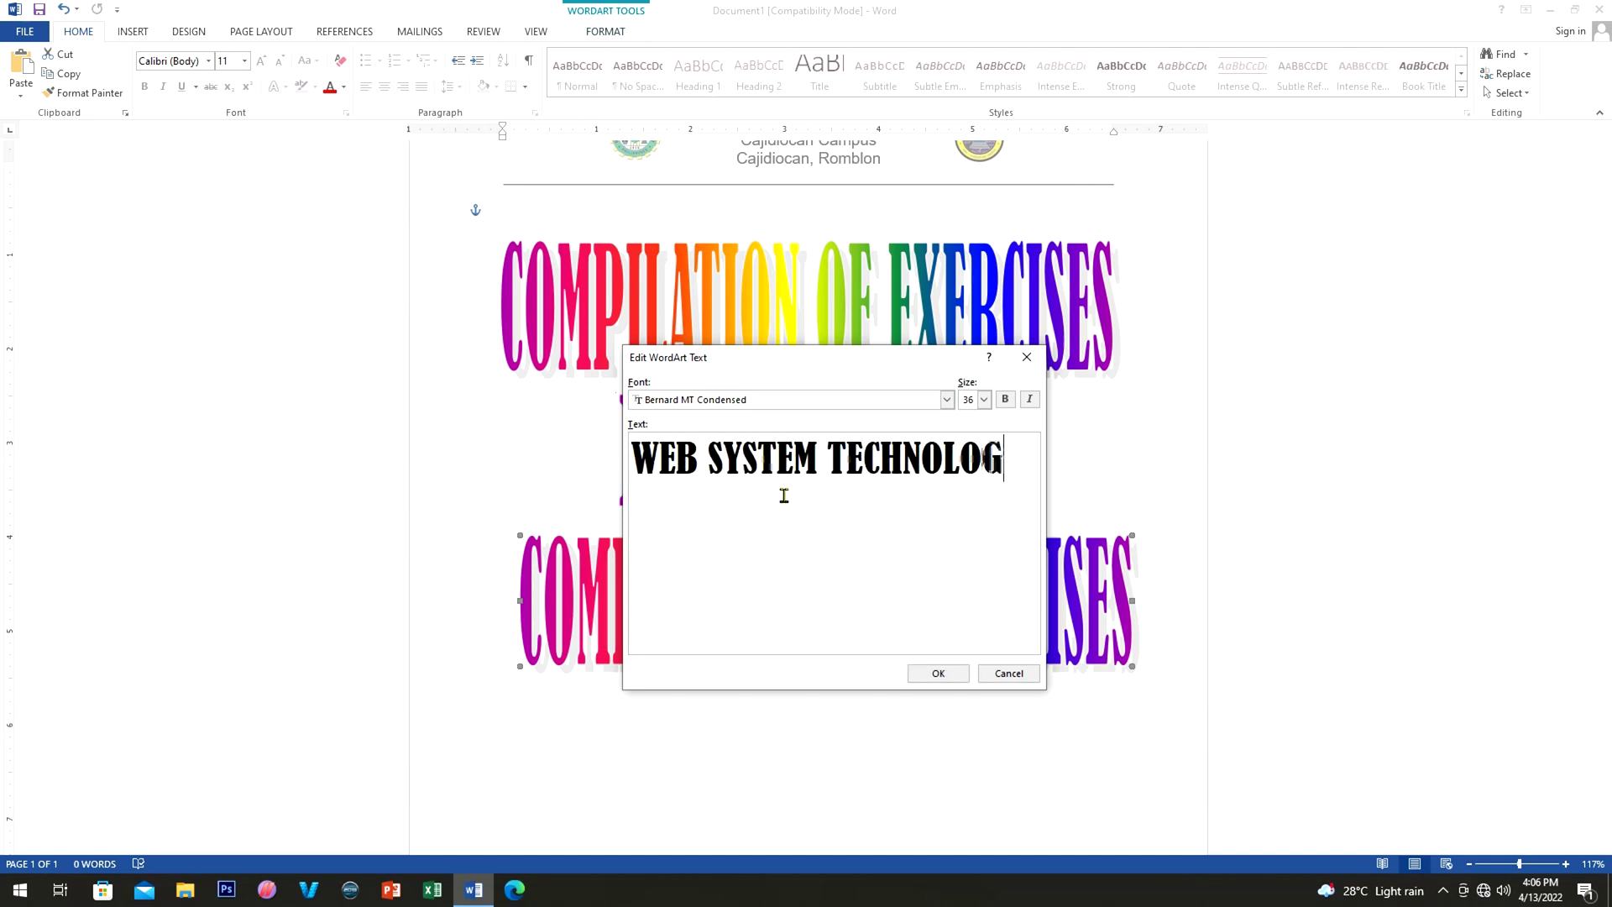
type("IES")
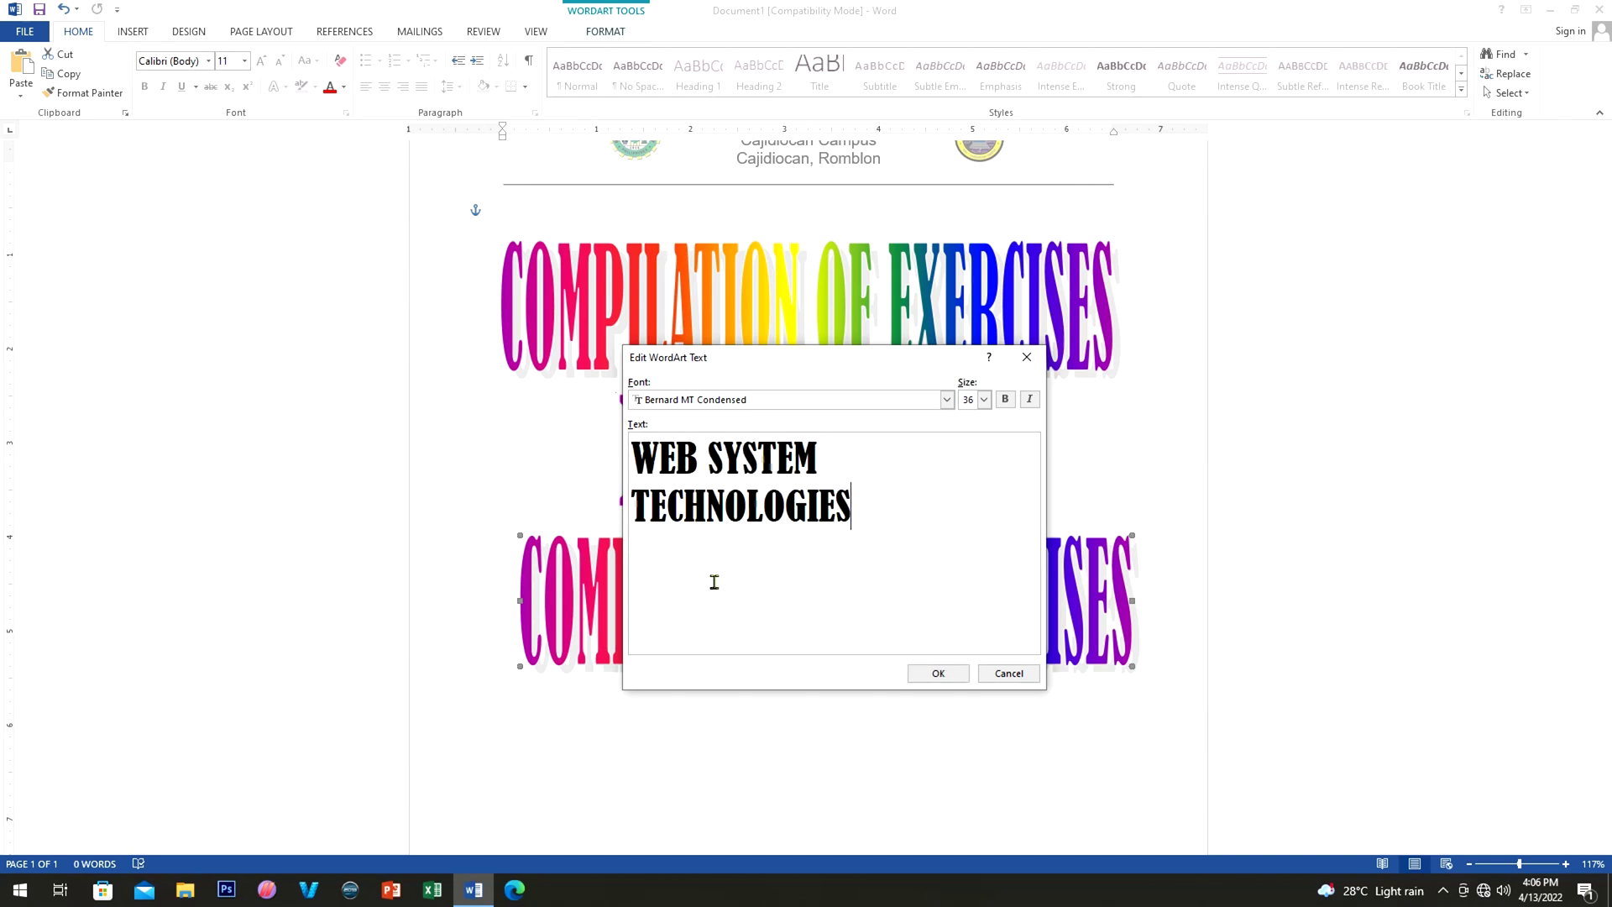
left_click(937, 673)
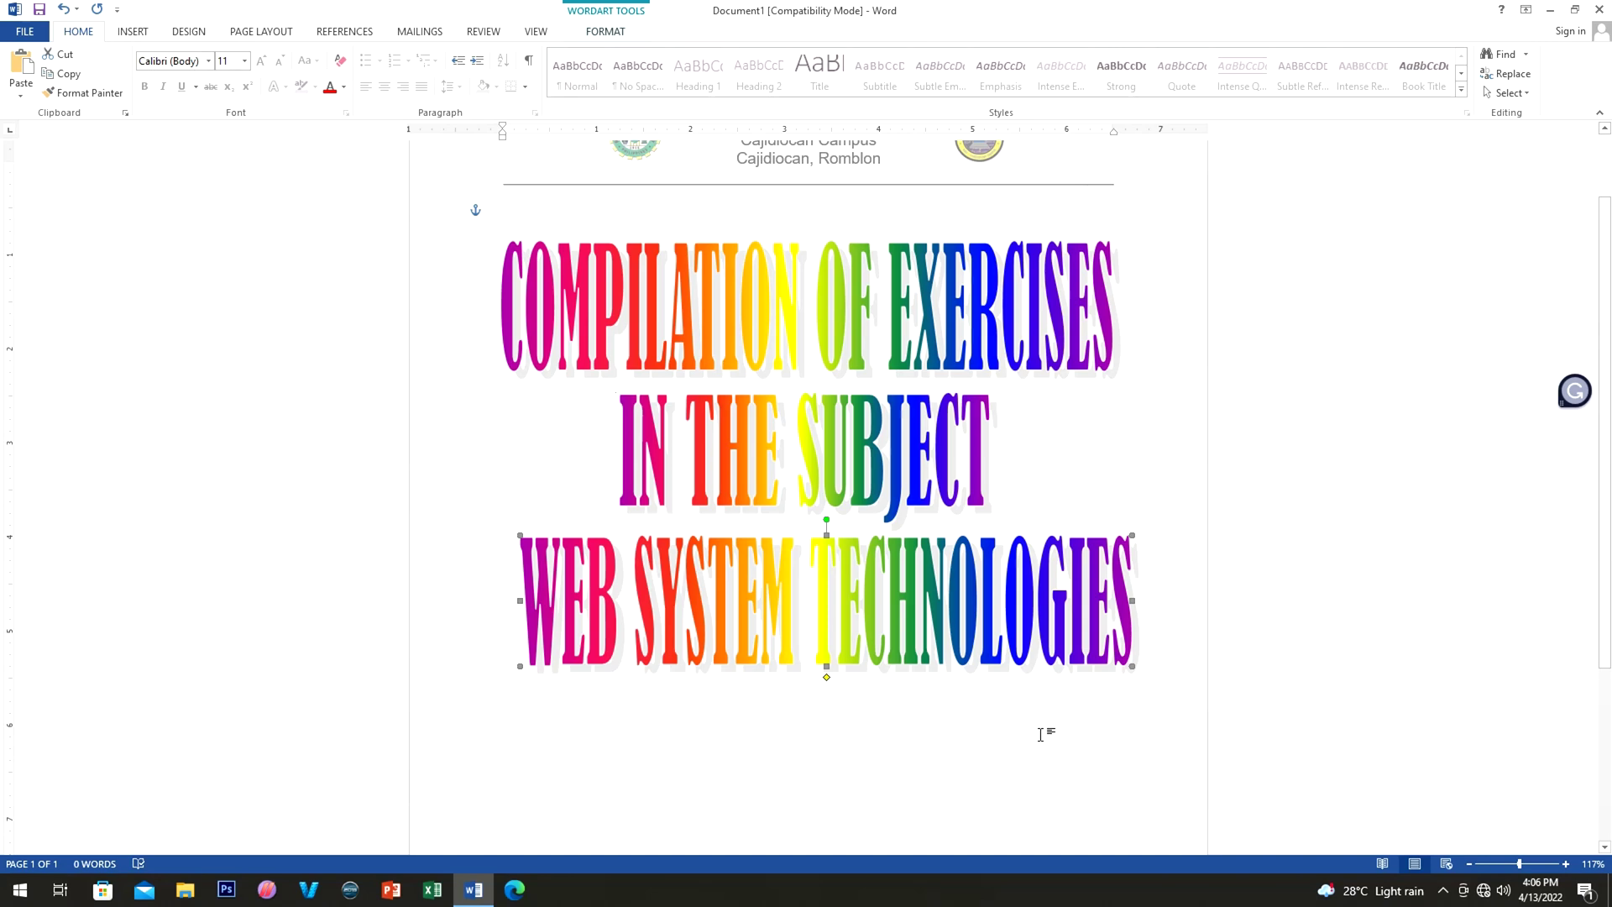
left_click_drag(941, 587, 929, 612)
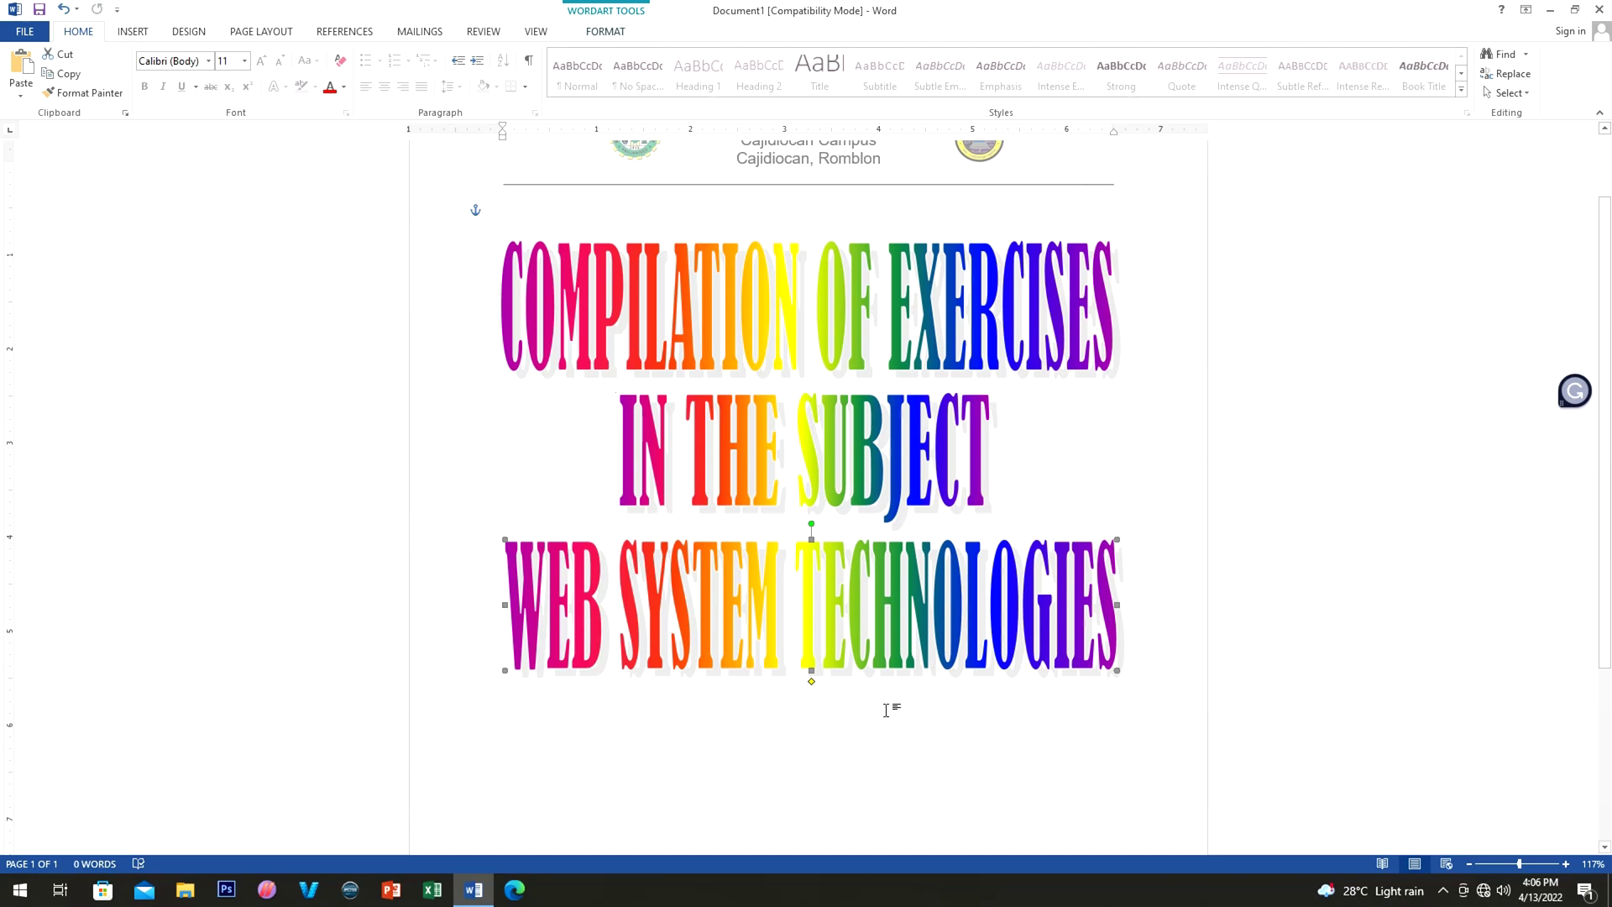
scroll(882, 726, "up", 2)
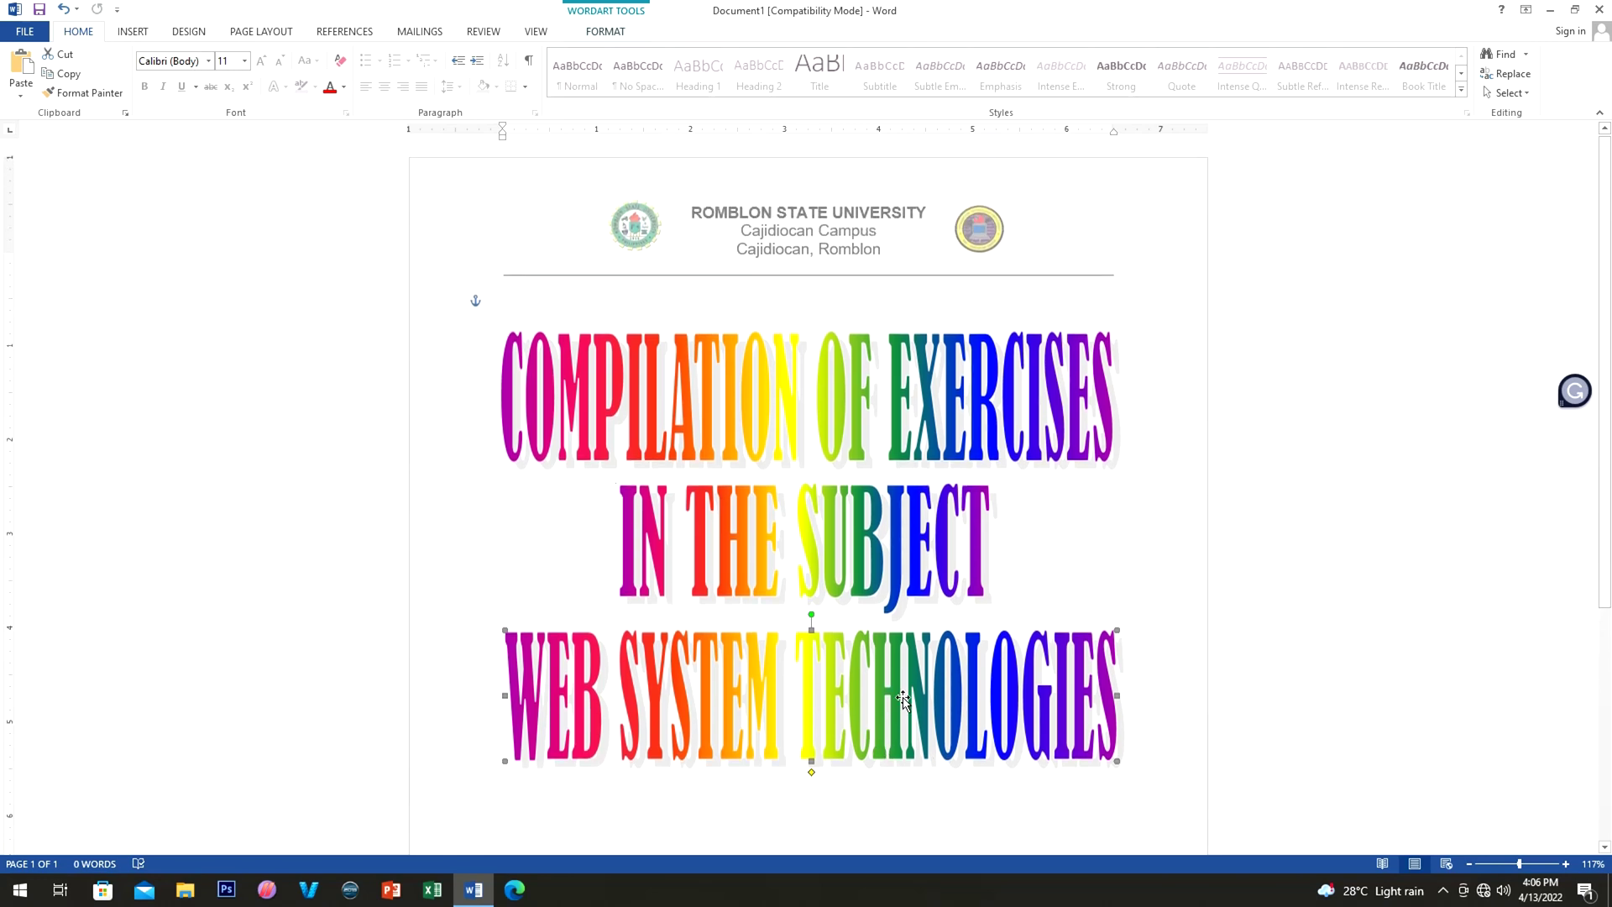
scroll(915, 714, "down", 1)
scroll(917, 712, "down", 4)
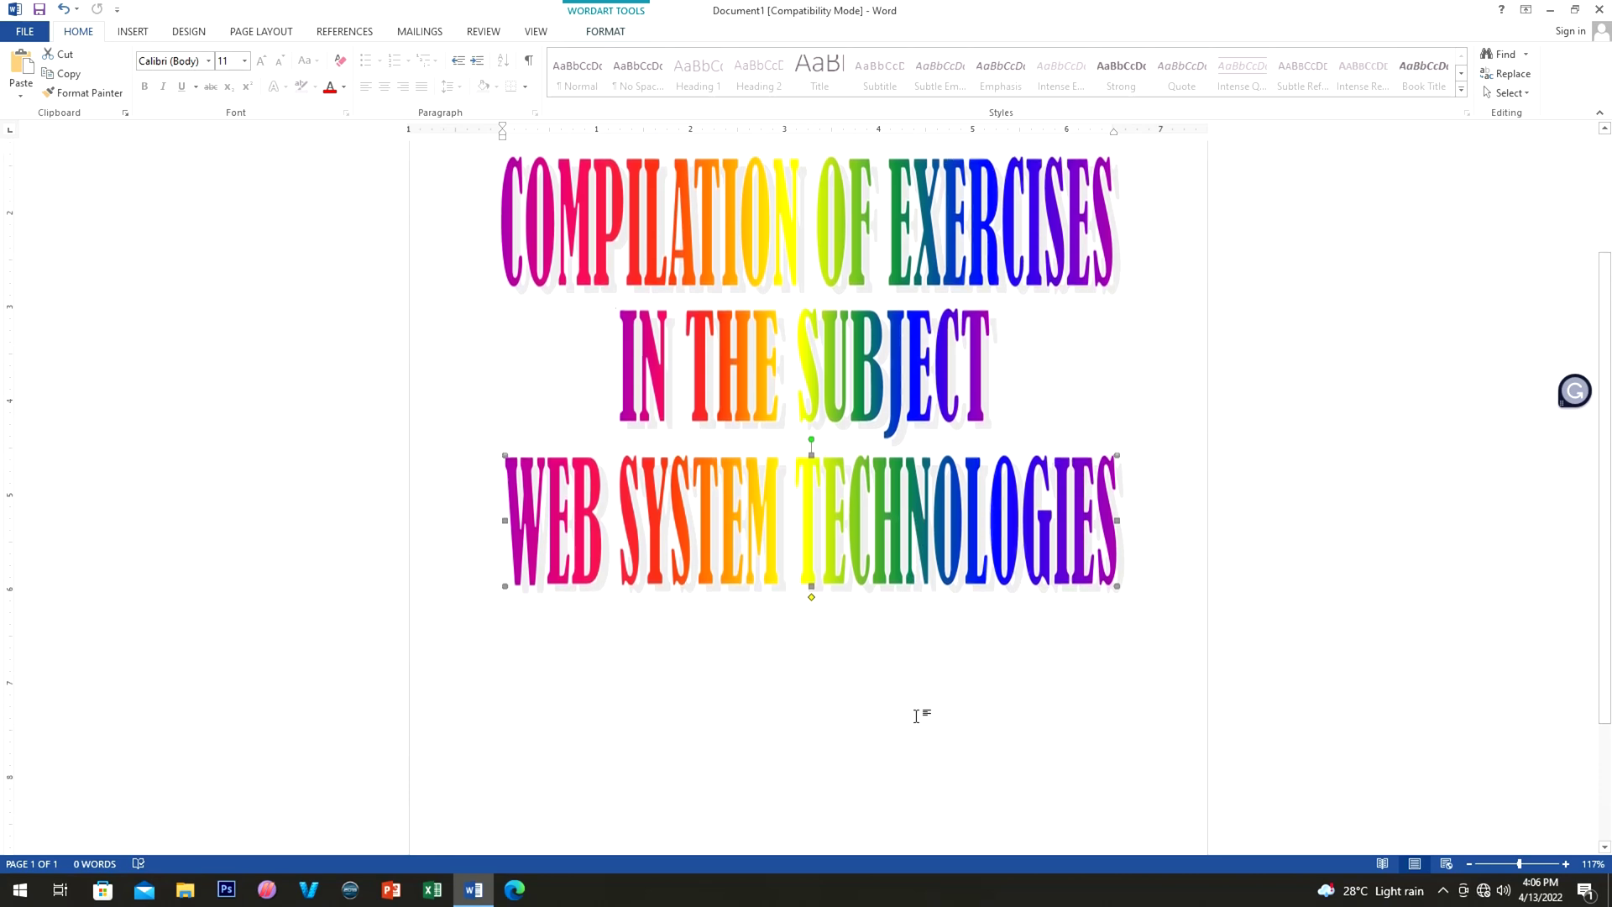
Step: Below the title, type the lines Prepared By:, YOUR NAME, Submitted To: and YOUR TEACHER
left_click(508, 614)
scroll(516, 640, "up", 2)
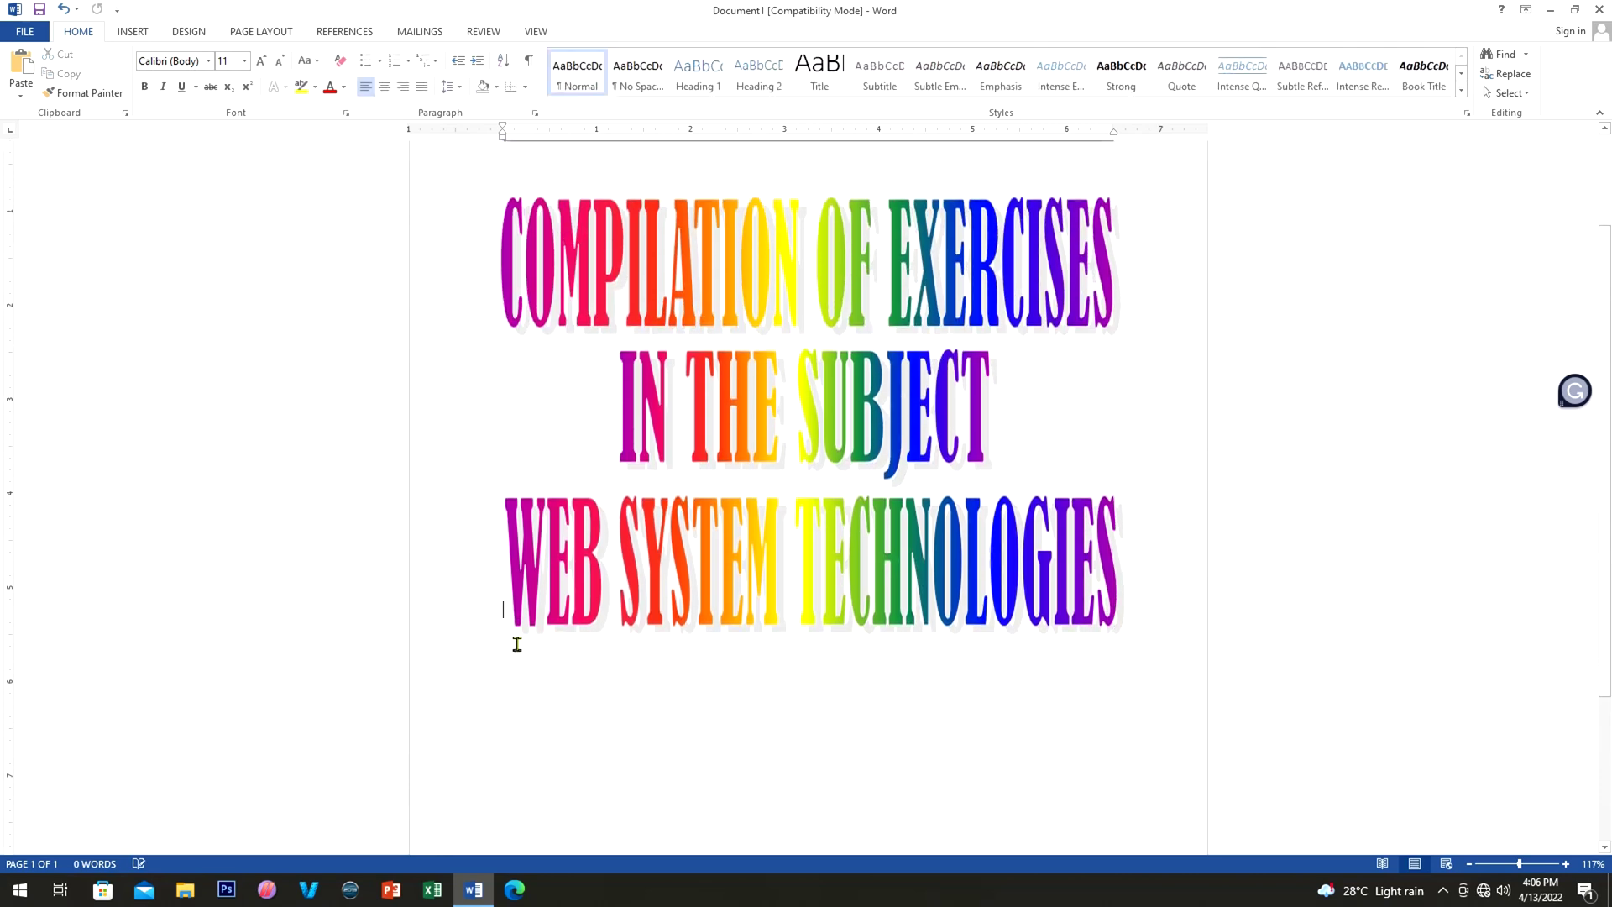
scroll(538, 727, "down", 5)
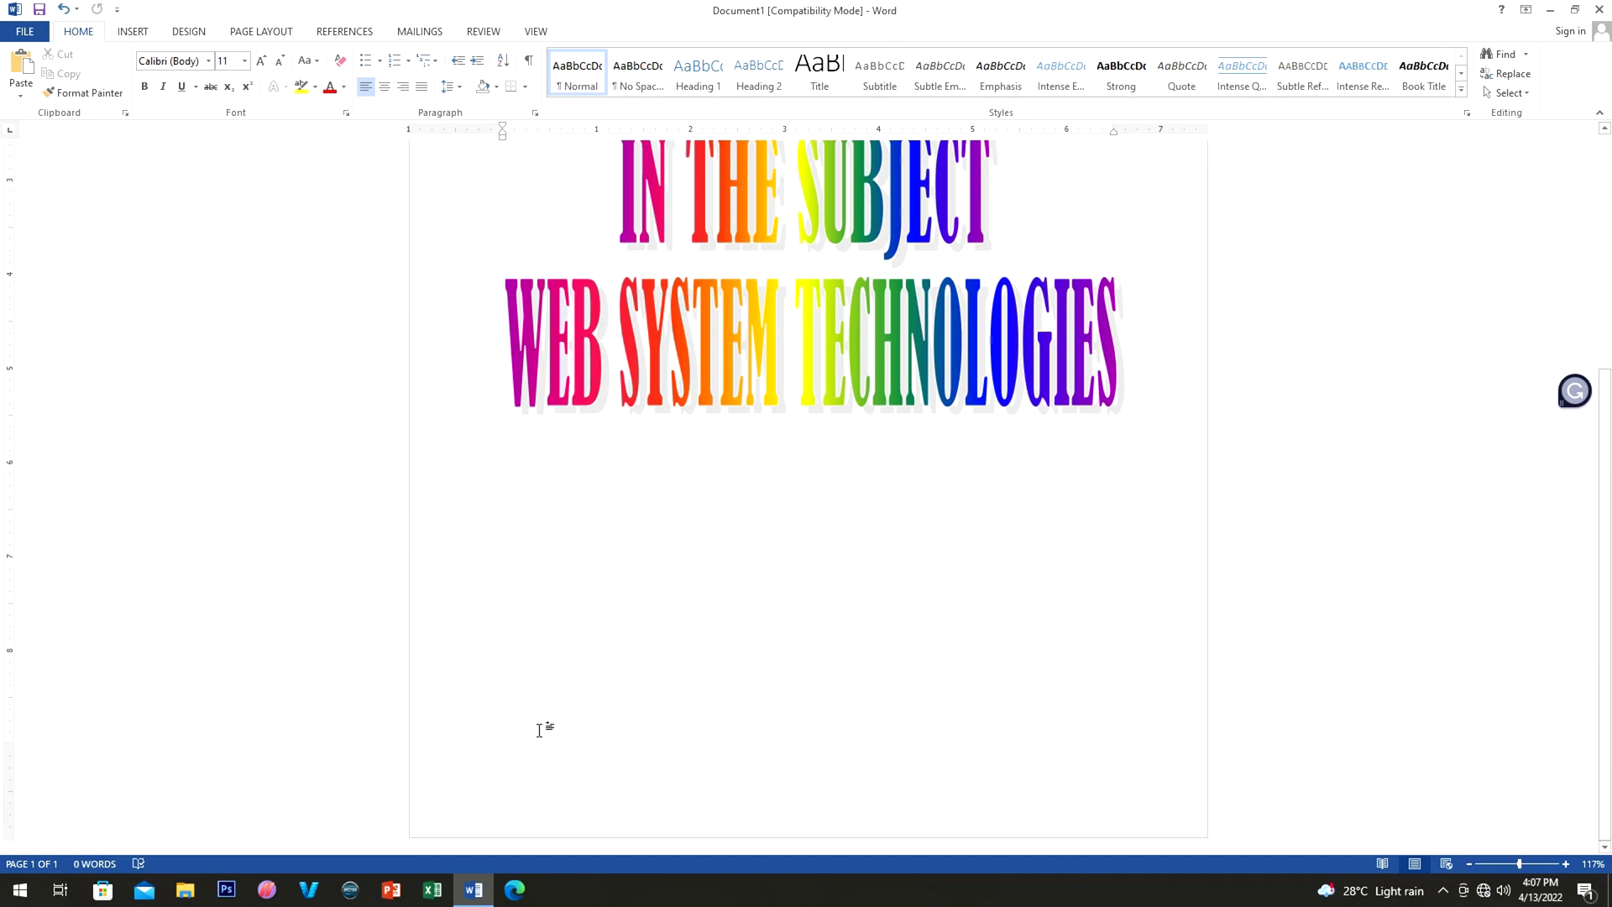
type("Prepared By:")
key("Return")
type("YOUR NAME")
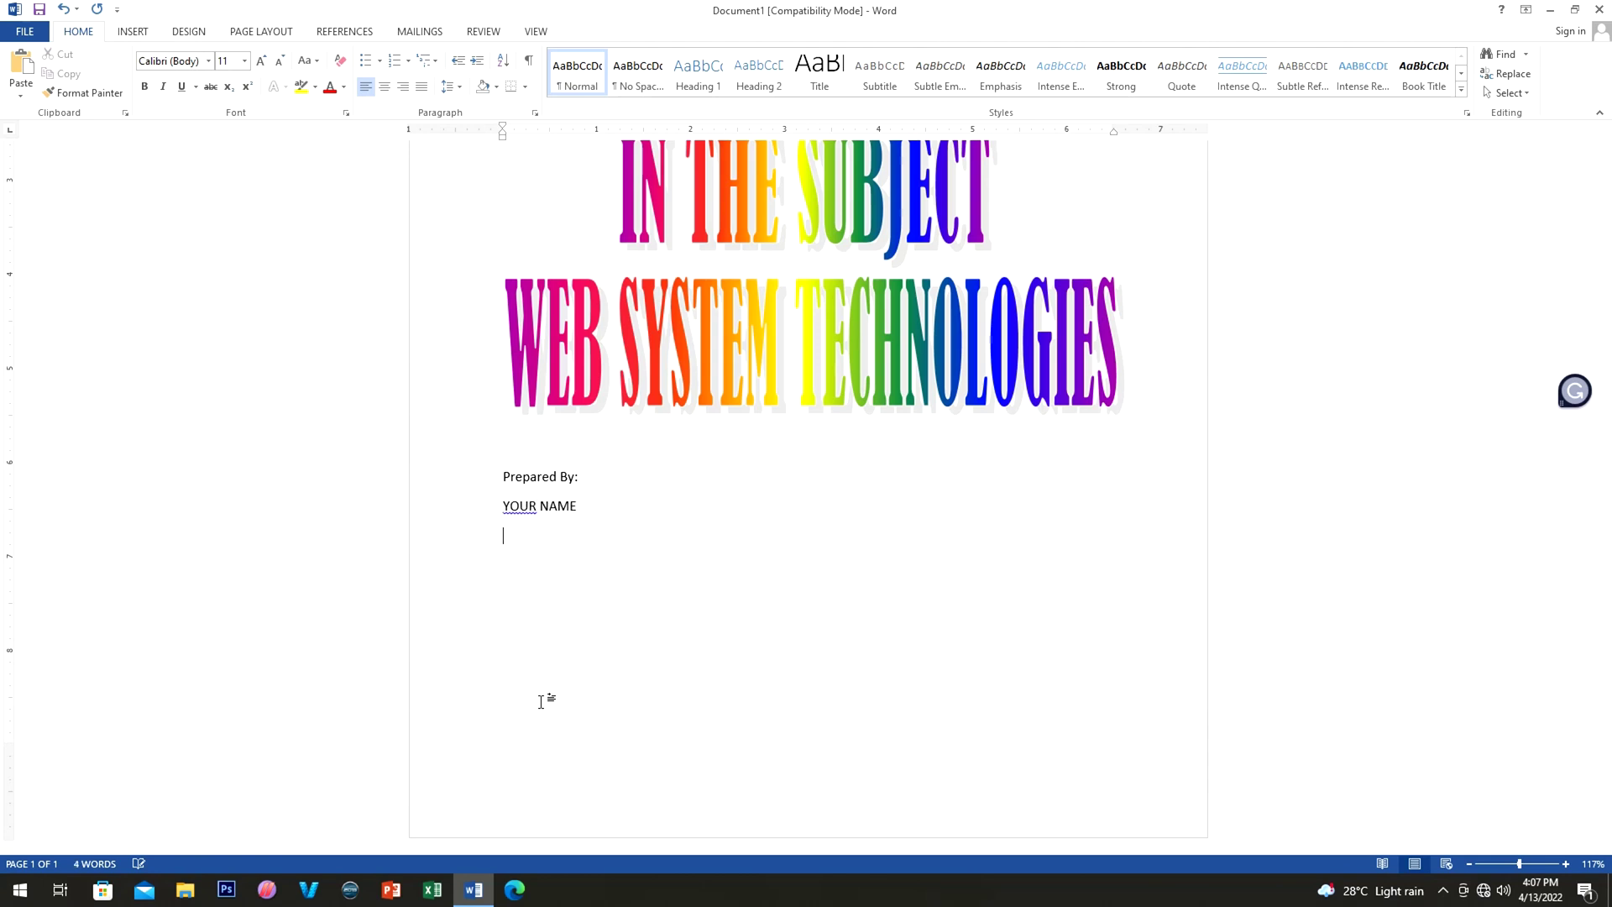
key("Return")
type("Submitted To:")
key("Return")
type("YOUR TEACHER")
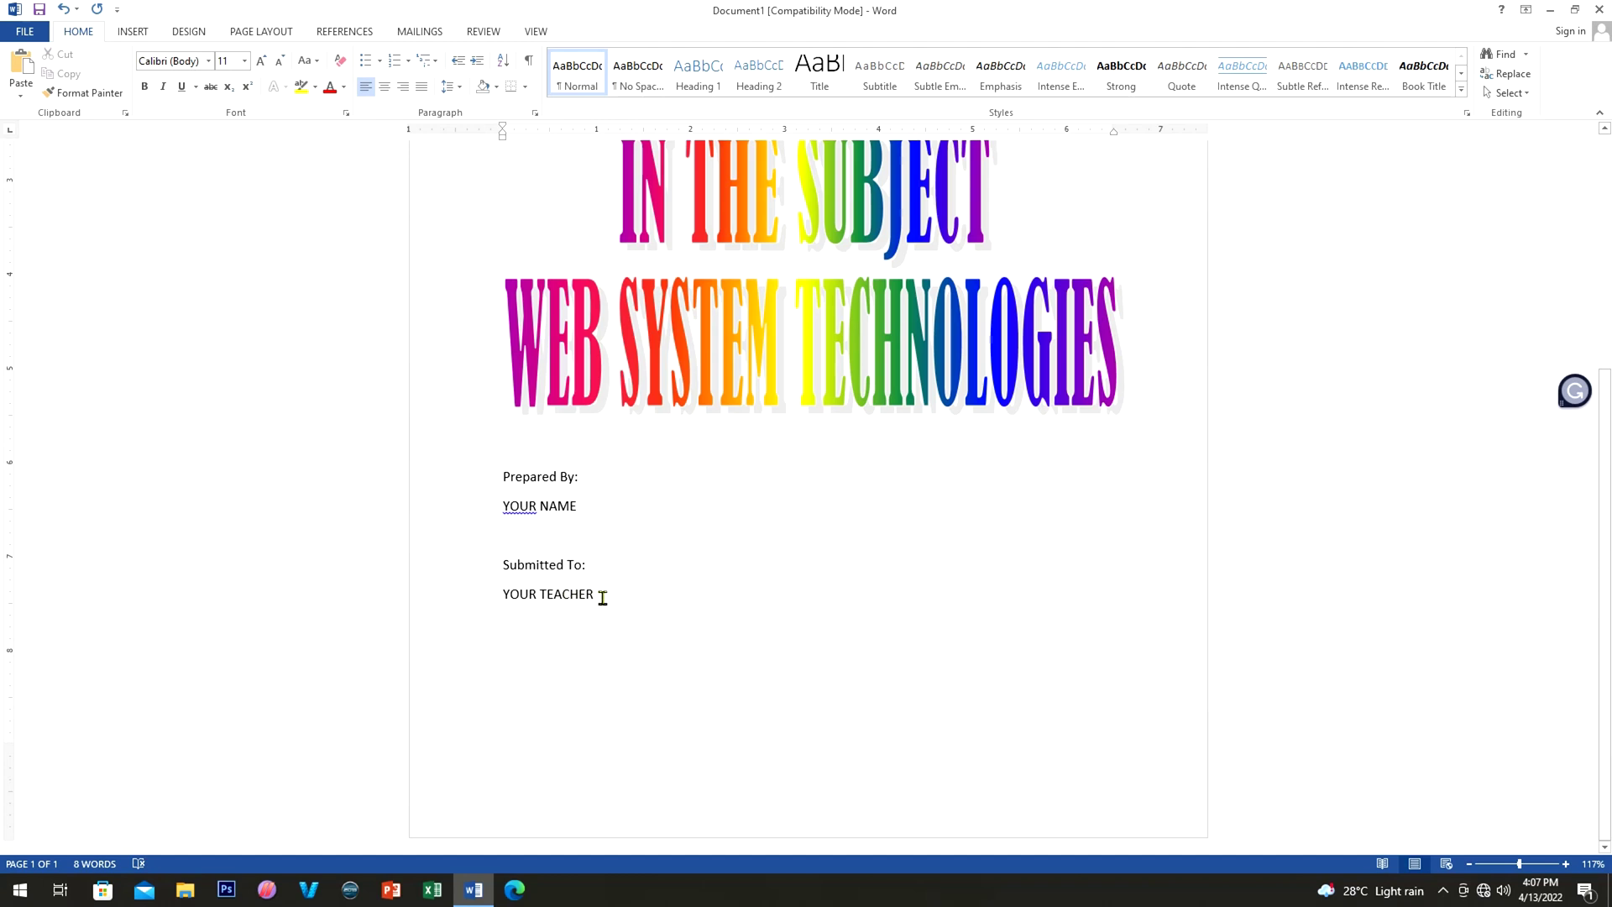
Step: Format the four-line block as centered 14 pt Arial Rounded MT Bold
left_click_drag(615, 597, 500, 478)
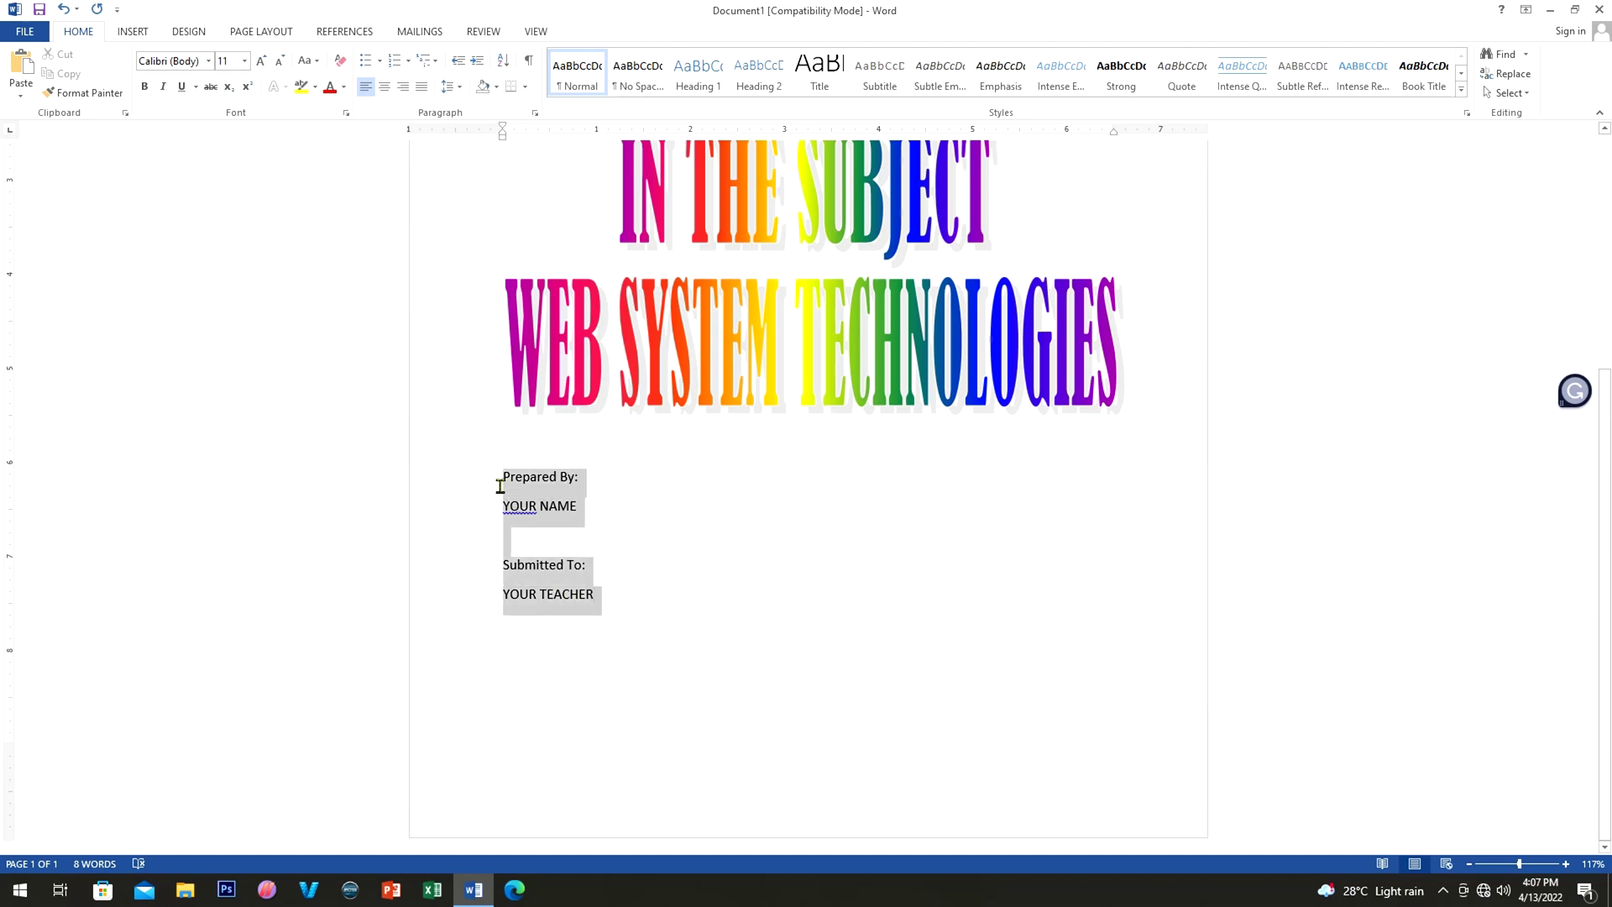
left_click(208, 62)
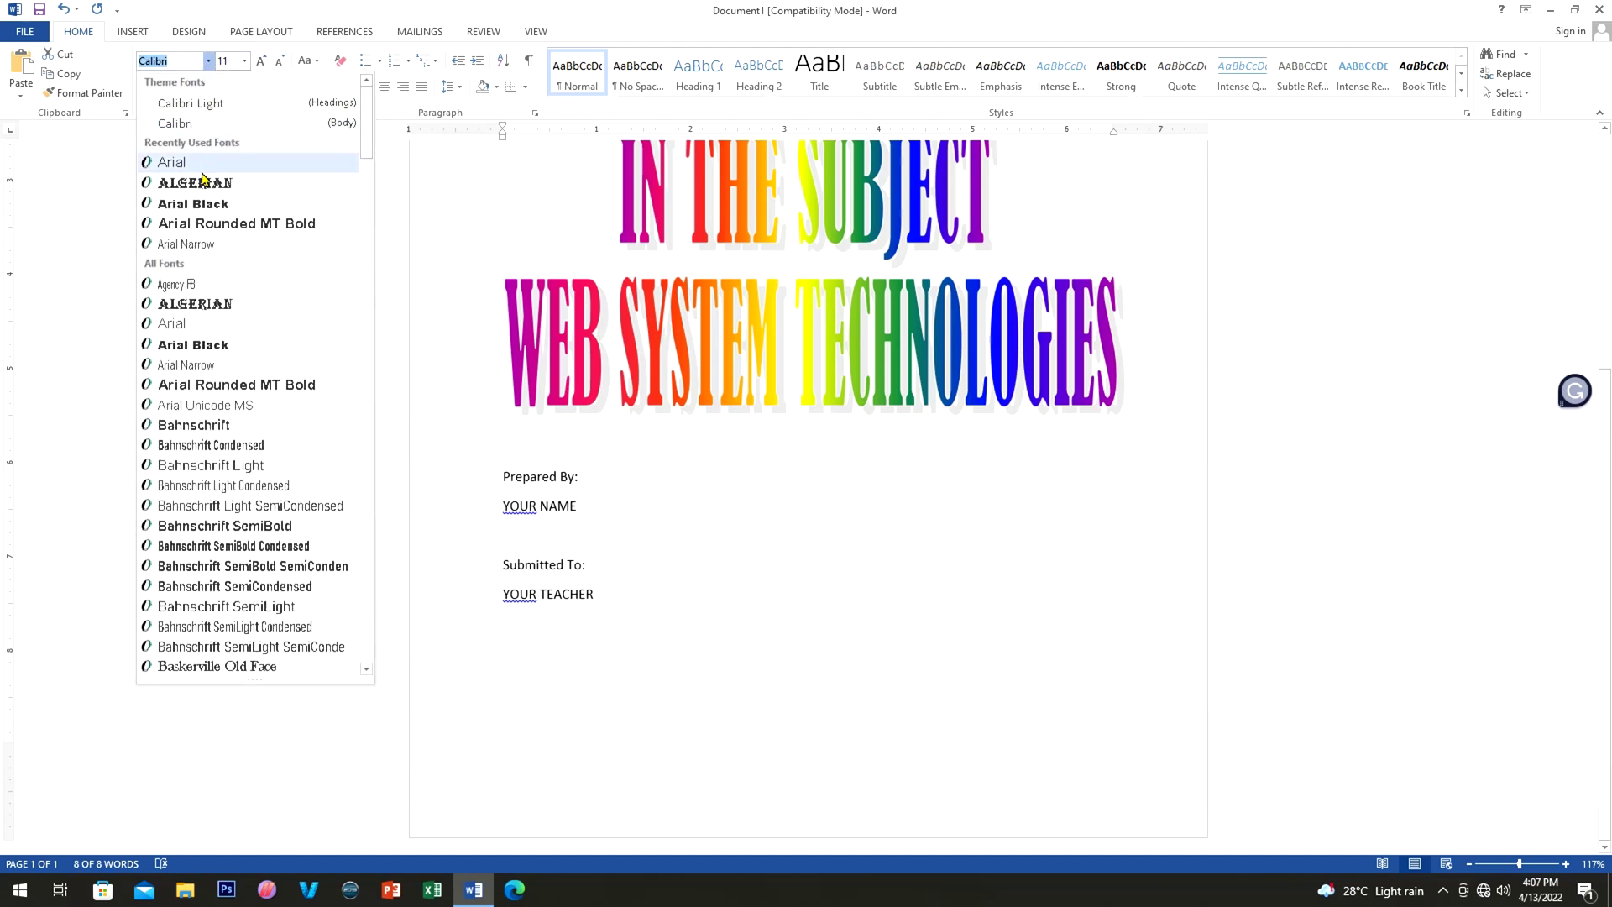
left_click(178, 227)
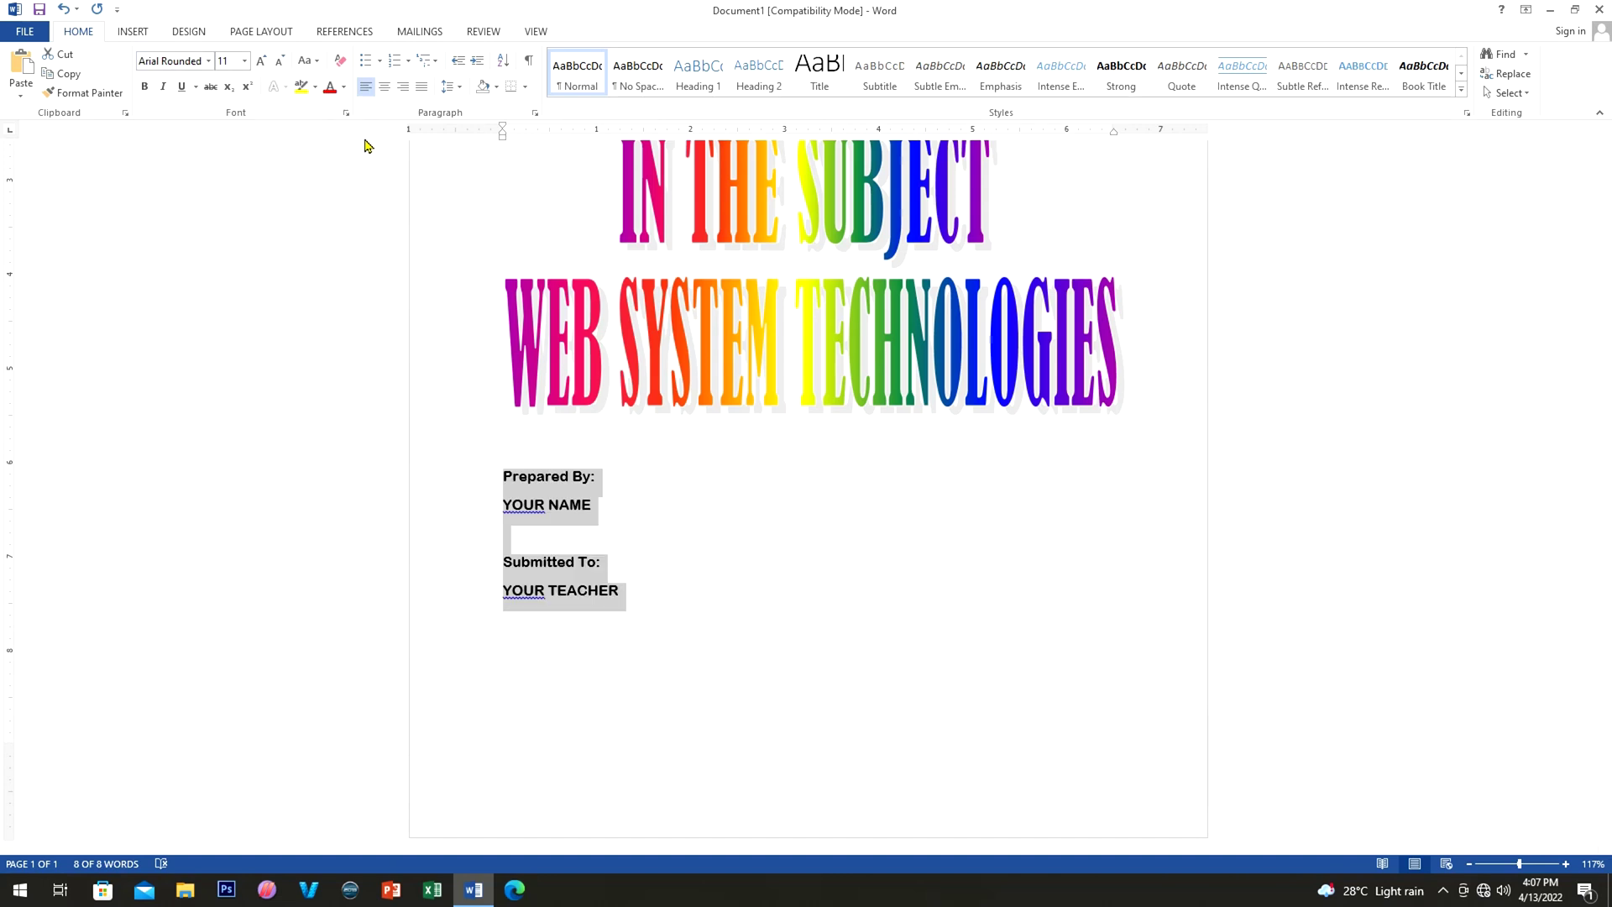
left_click(384, 87)
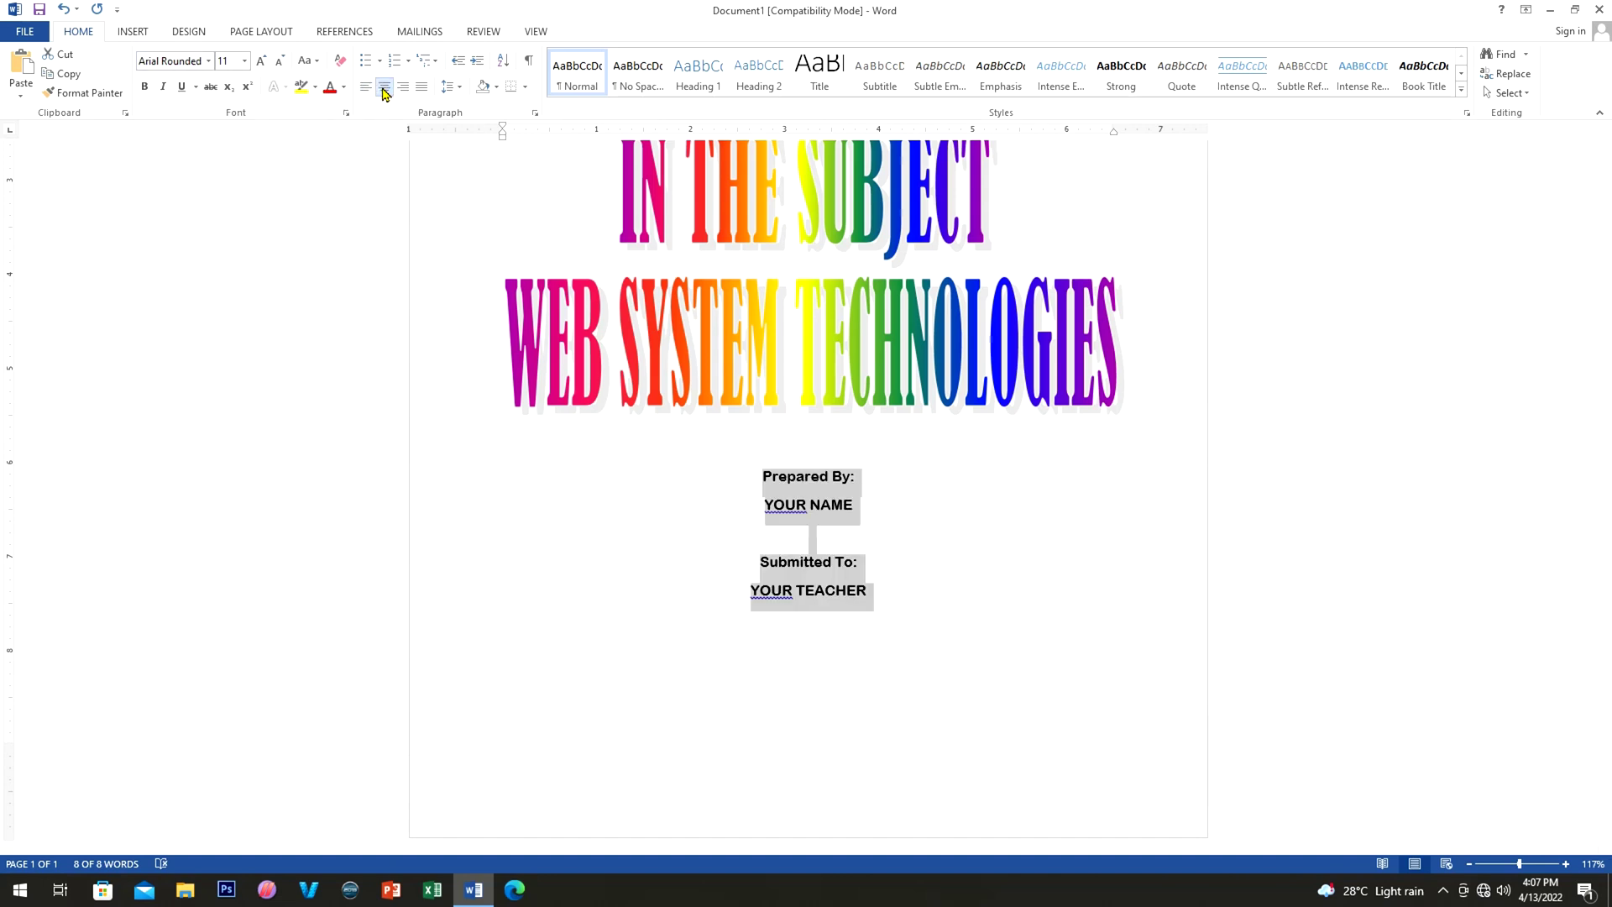
left_click(243, 64)
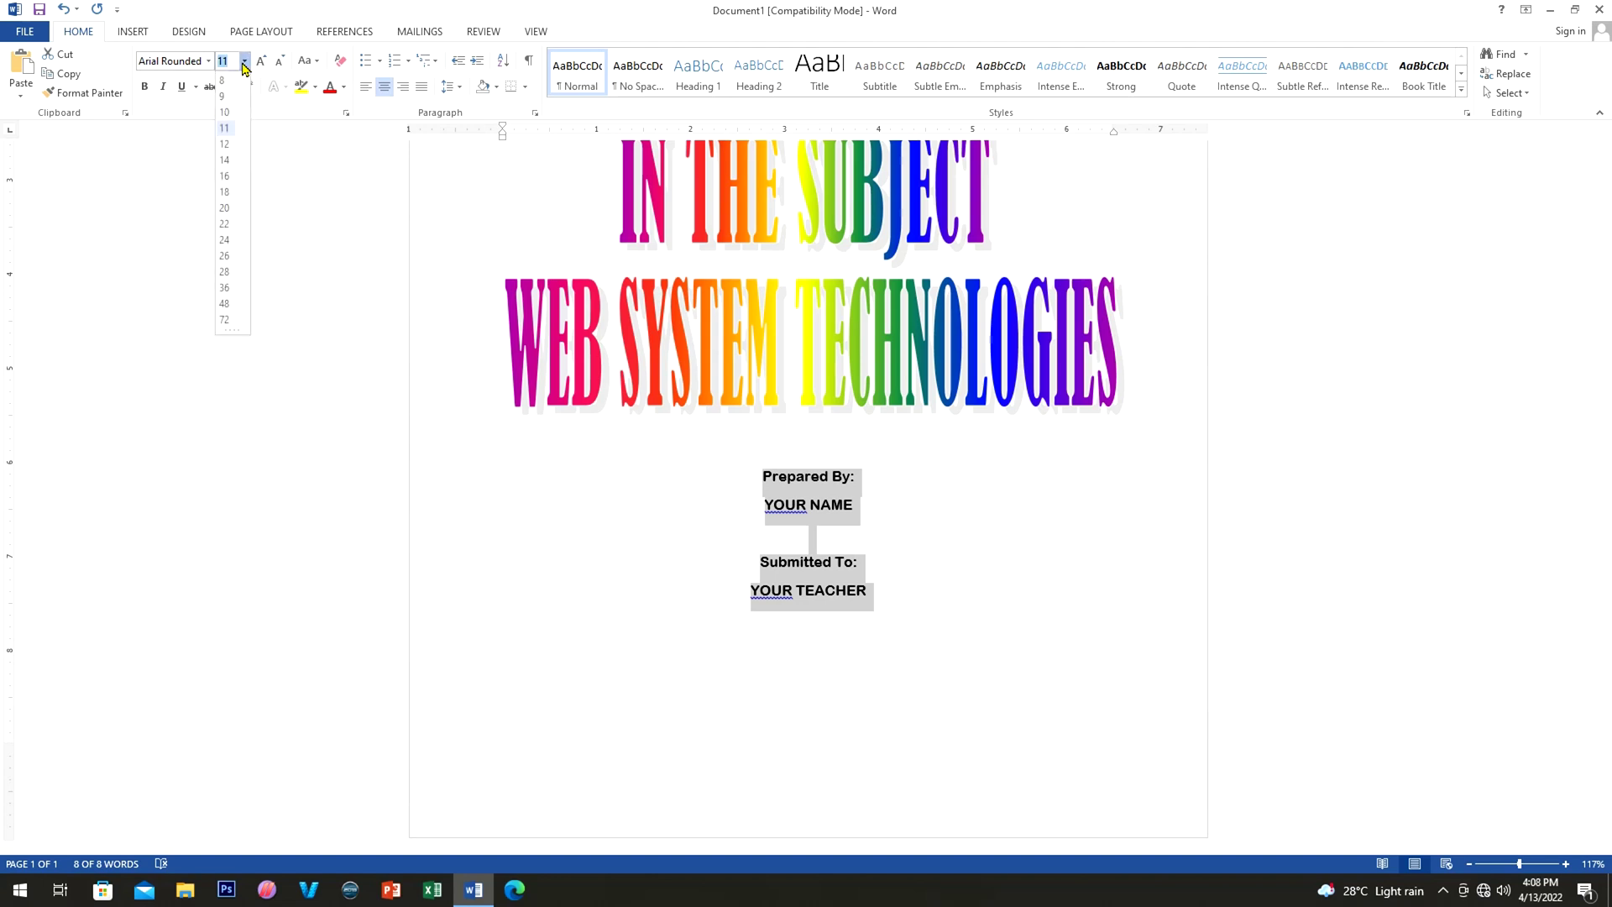
left_click(226, 162)
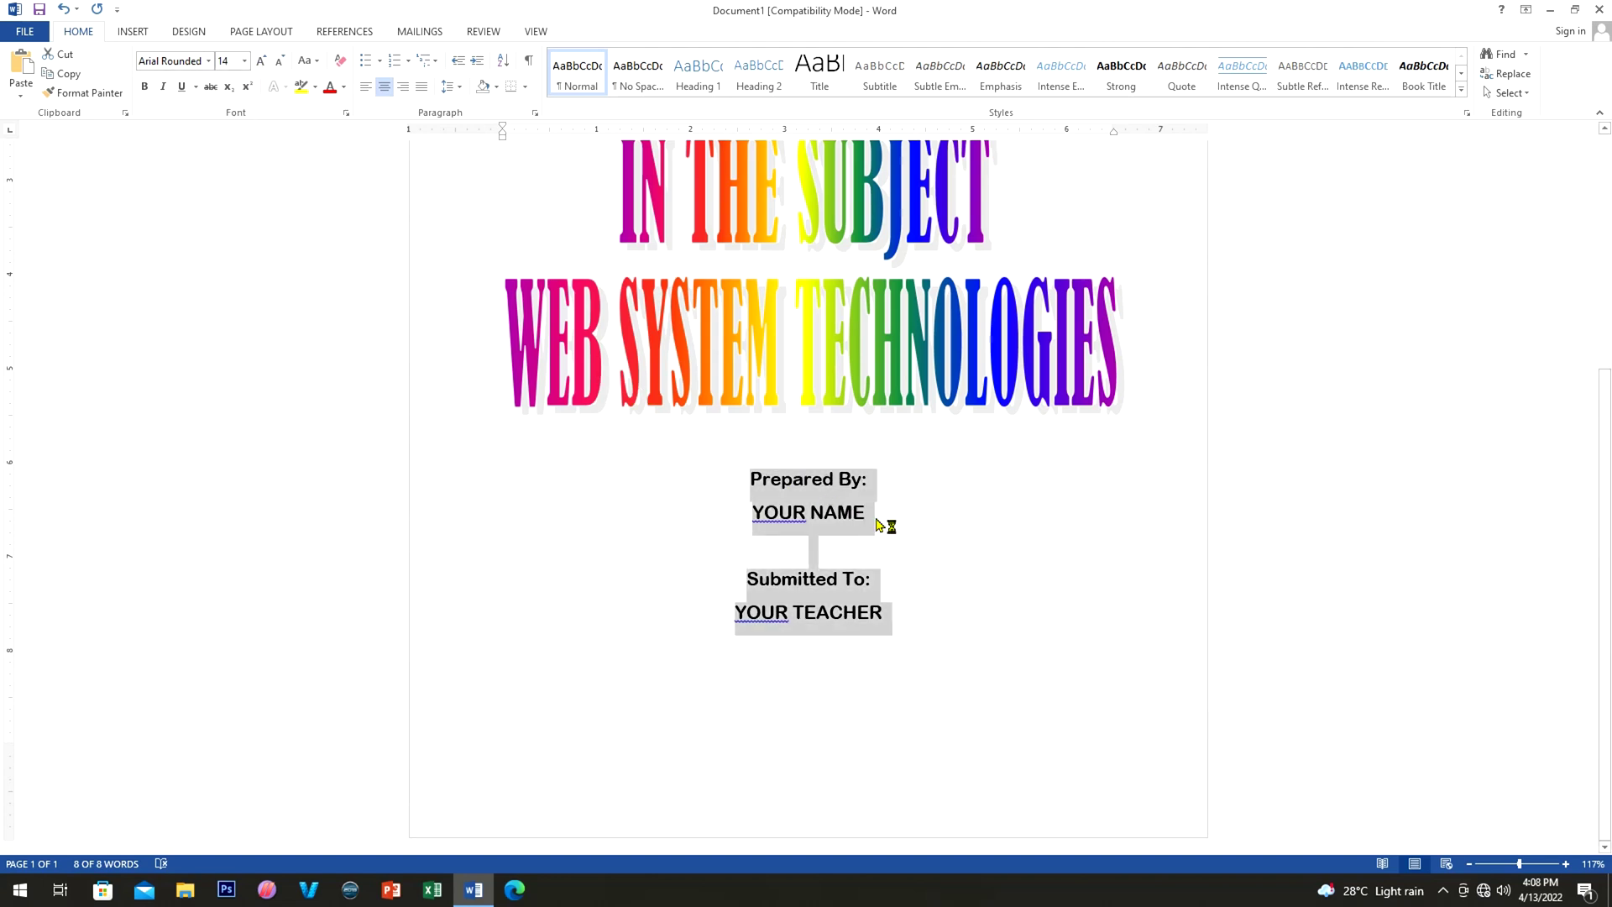
left_click(777, 451)
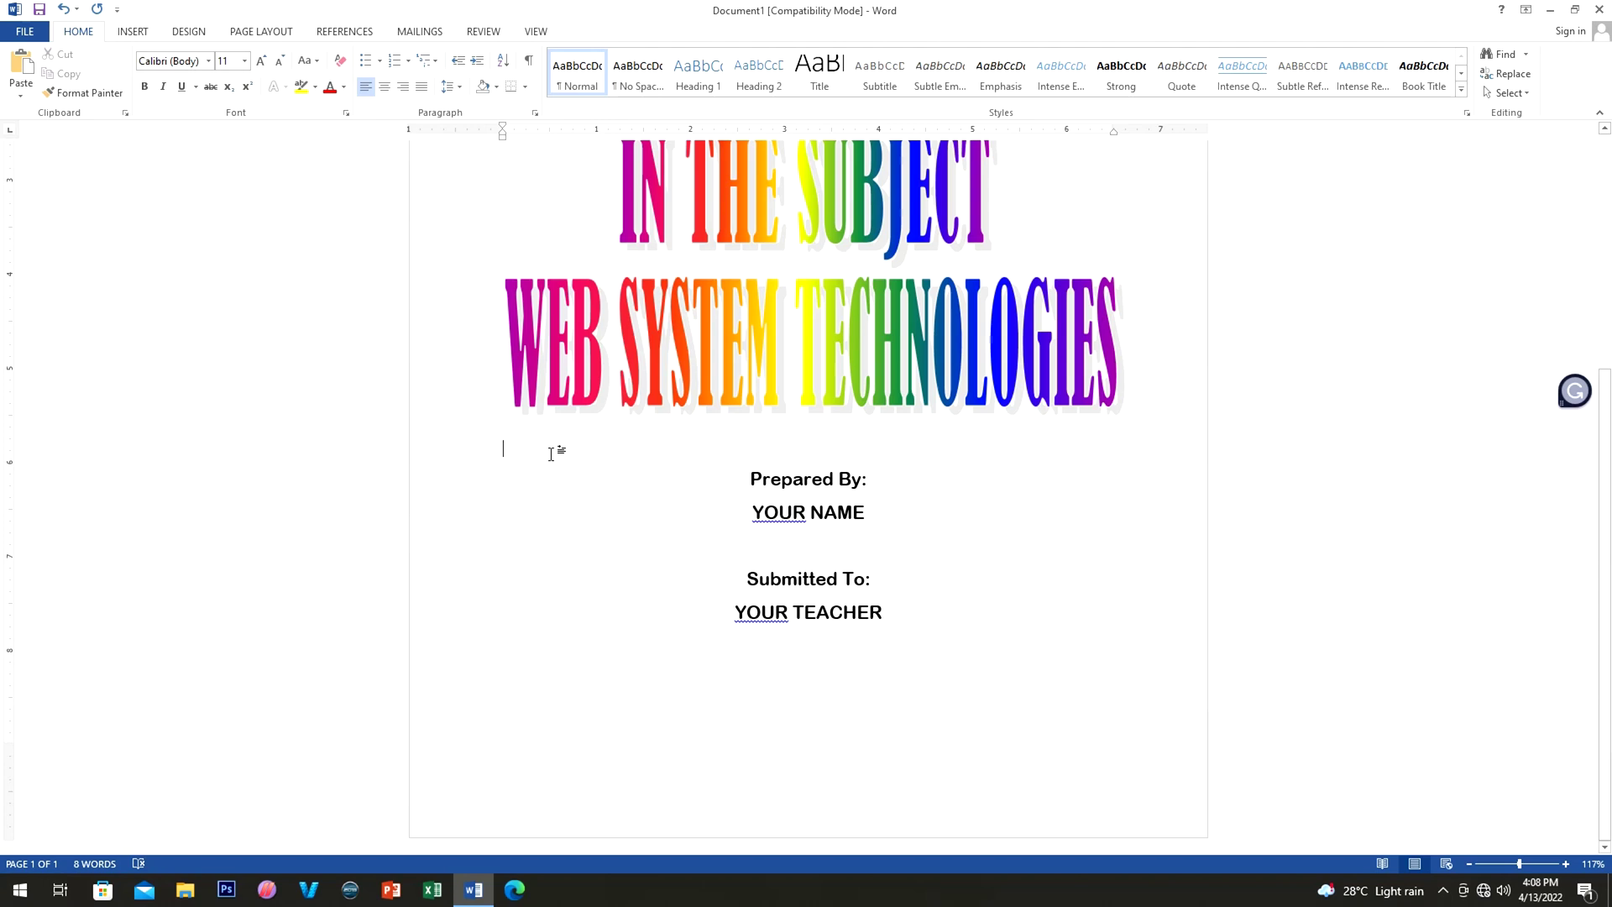
Step: Add an empty line above Prepared By: to push the block down
key("Return")
key("Return")
key("BackSpace")
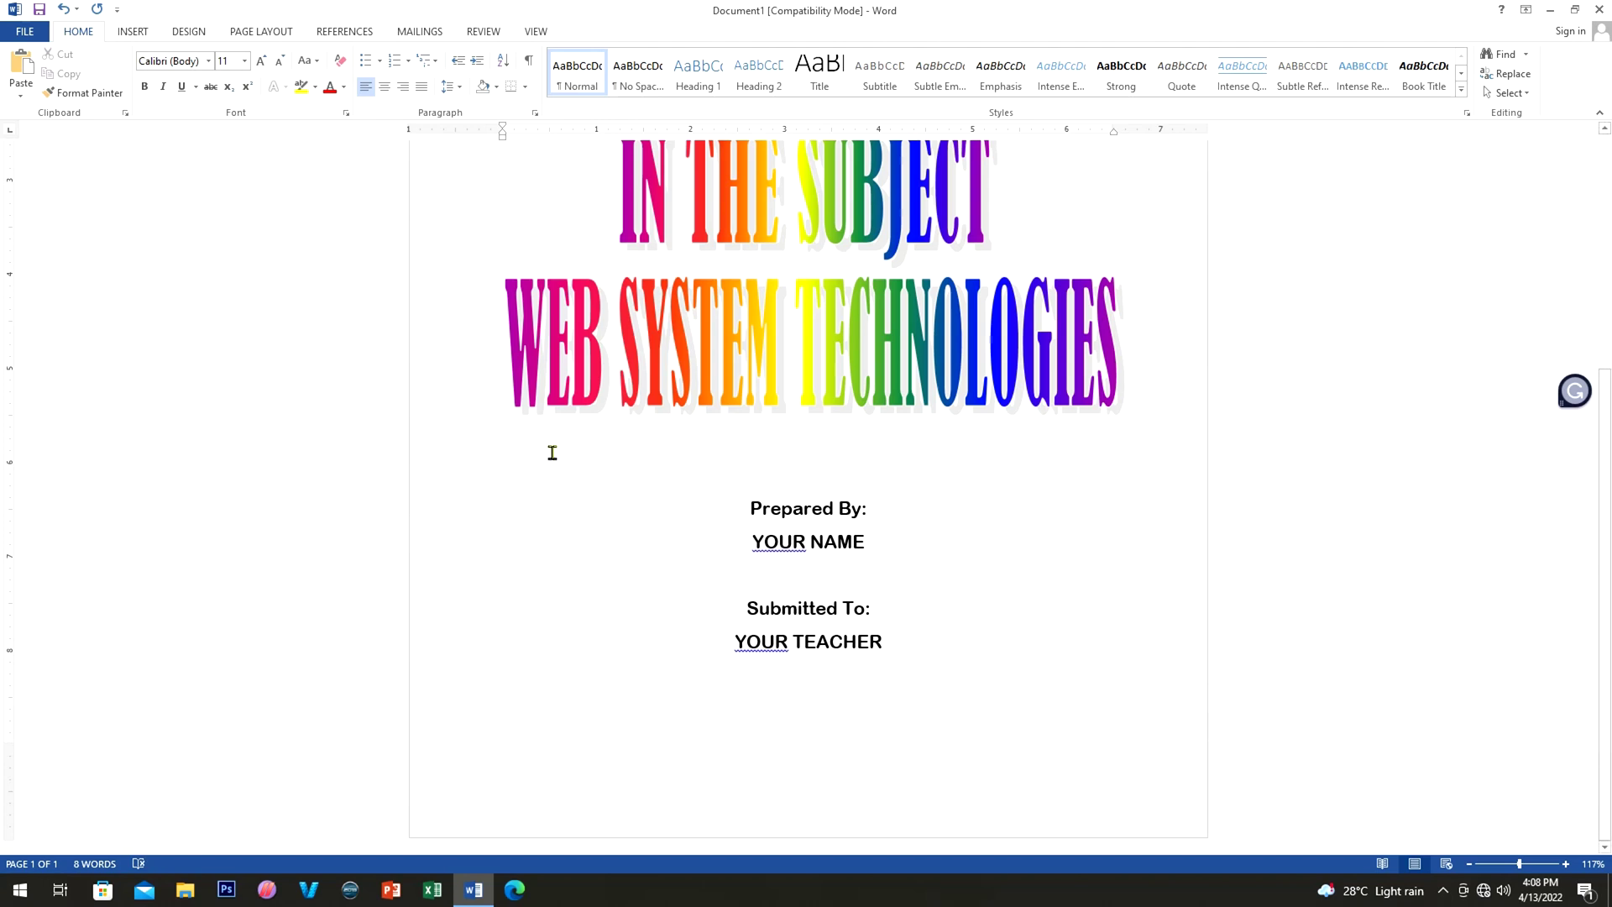
key("BackSpace")
key("BackSpace")
key("Return")
key("Return")
Step: Enlarge the YOUR NAME and YOUR TEACHER lines to 18 pt
left_click(894, 556)
left_click(901, 543)
left_click_drag(892, 544, 749, 541)
left_click_drag(890, 643, 741, 643)
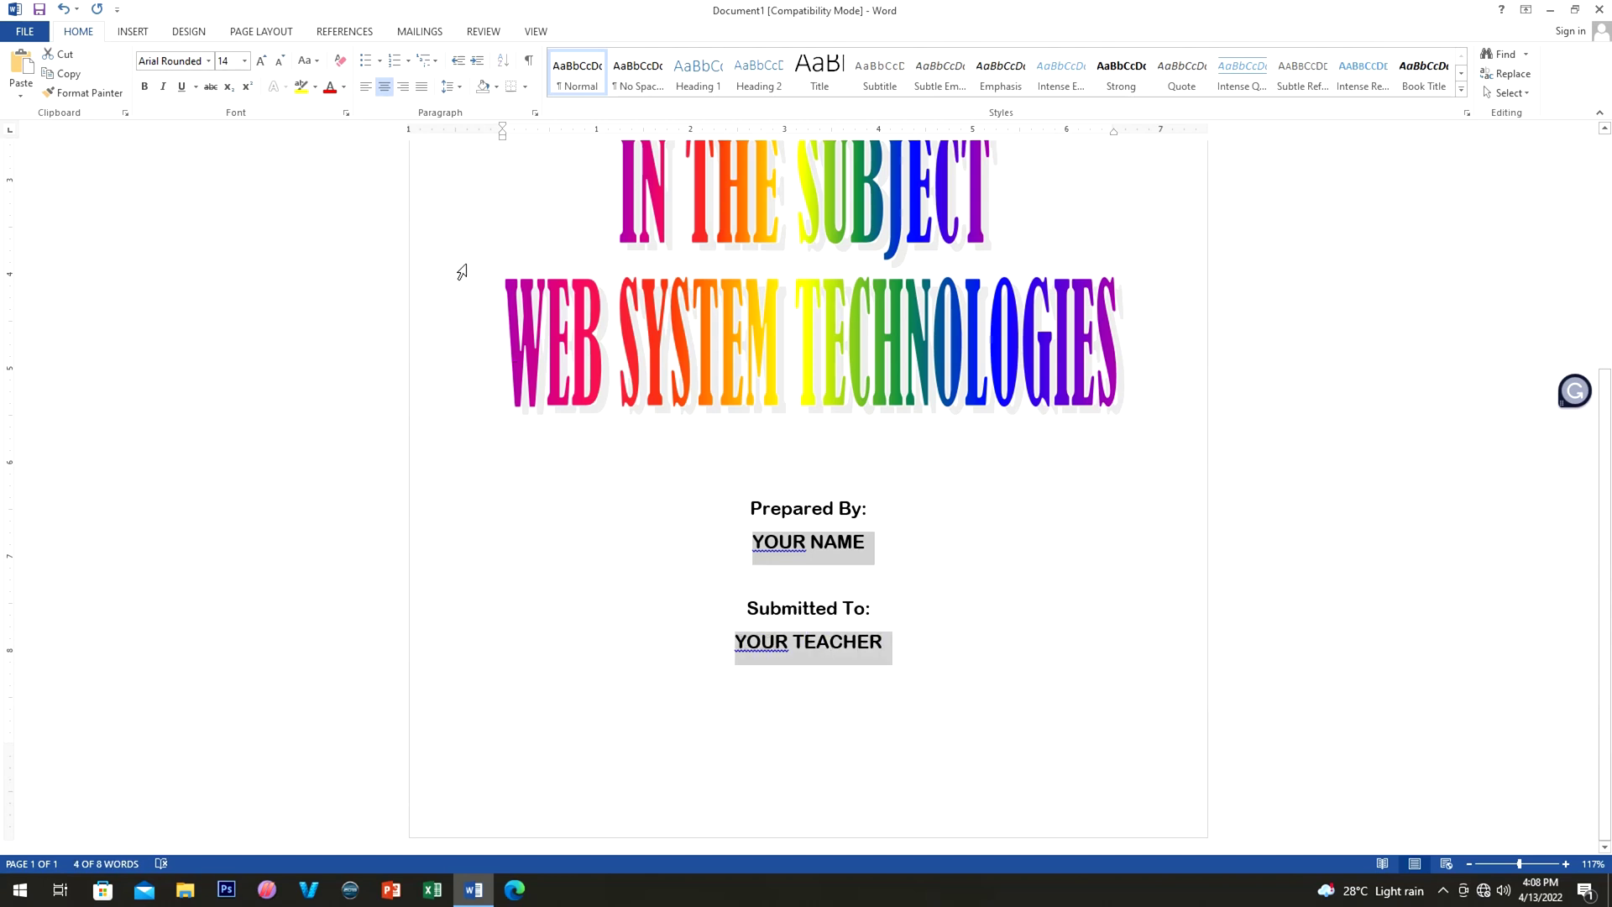
left_click(245, 61)
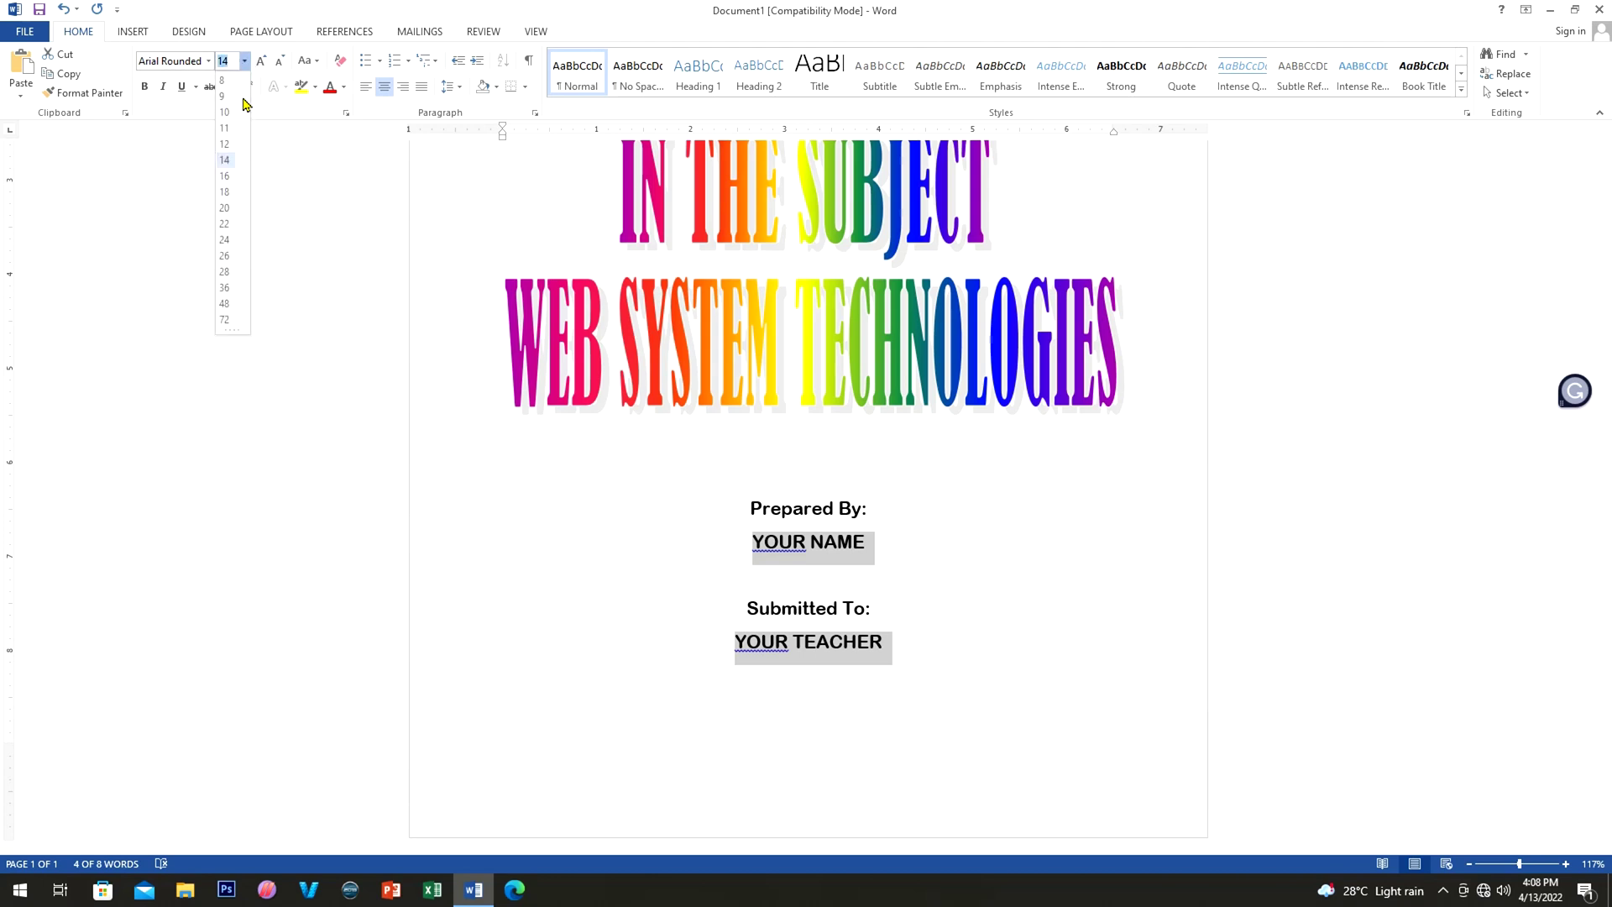
left_click(225, 192)
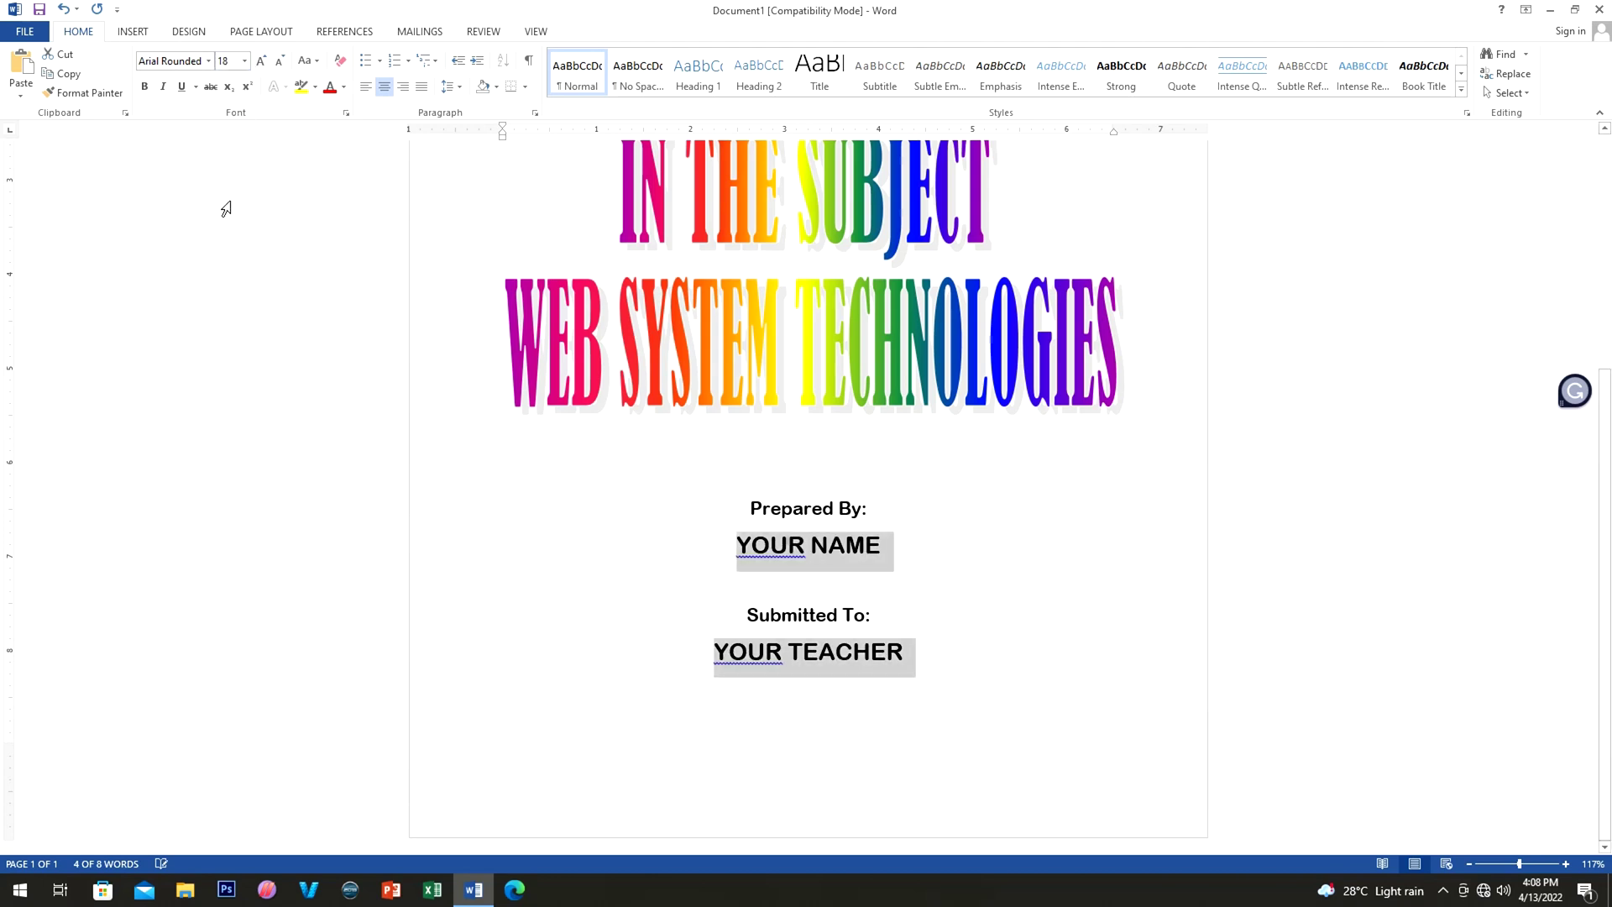
left_click(1021, 707)
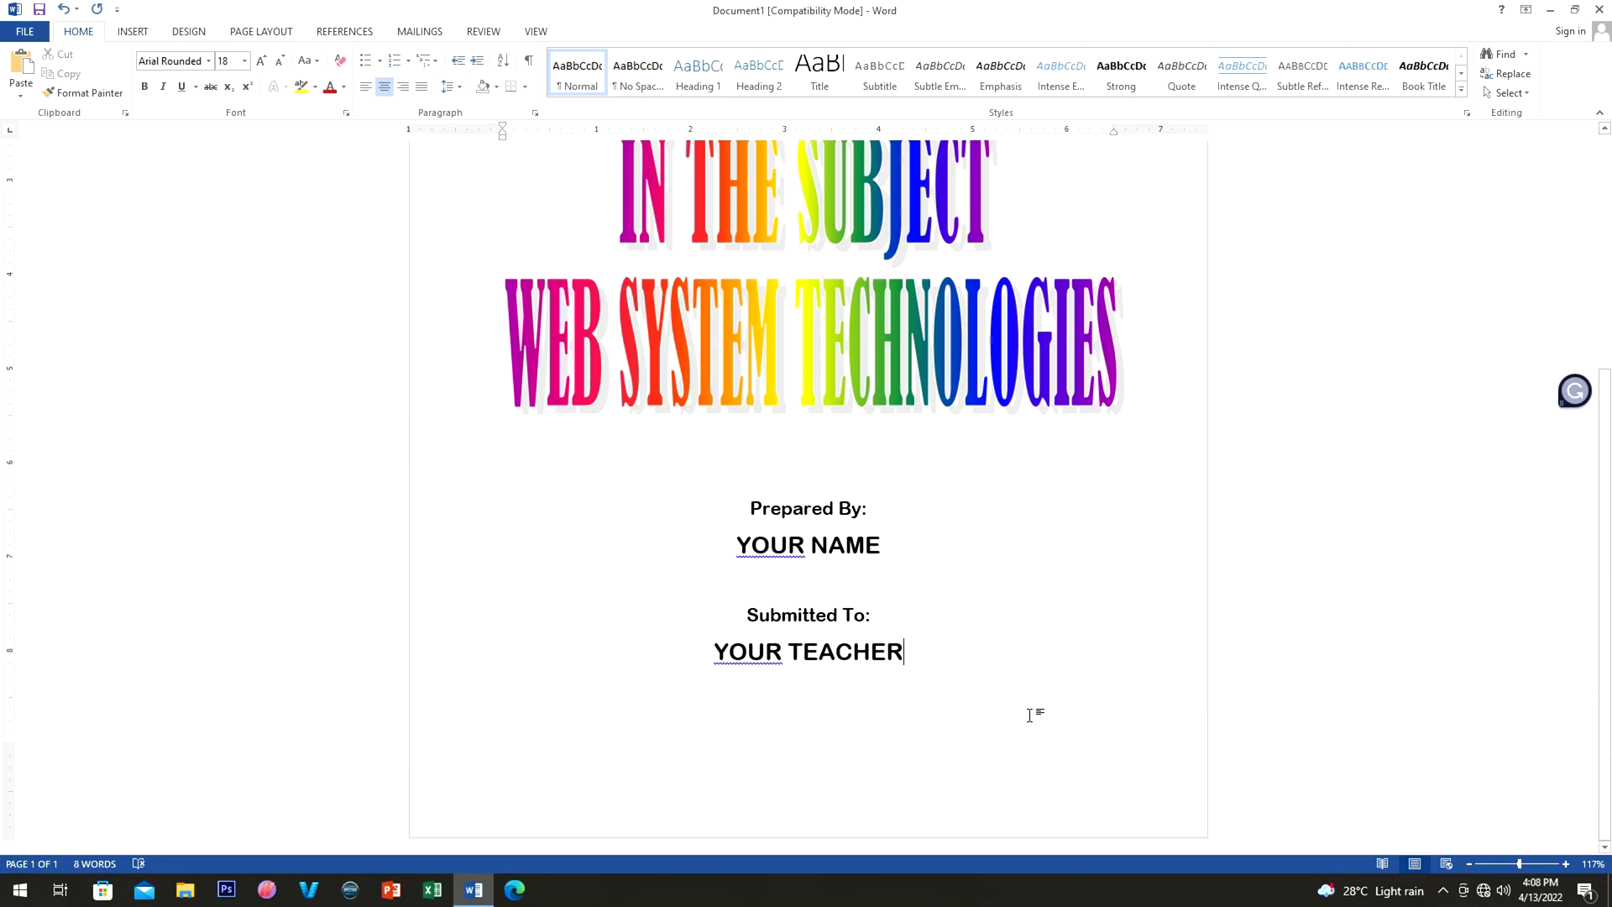
scroll(1036, 720, "up", 3)
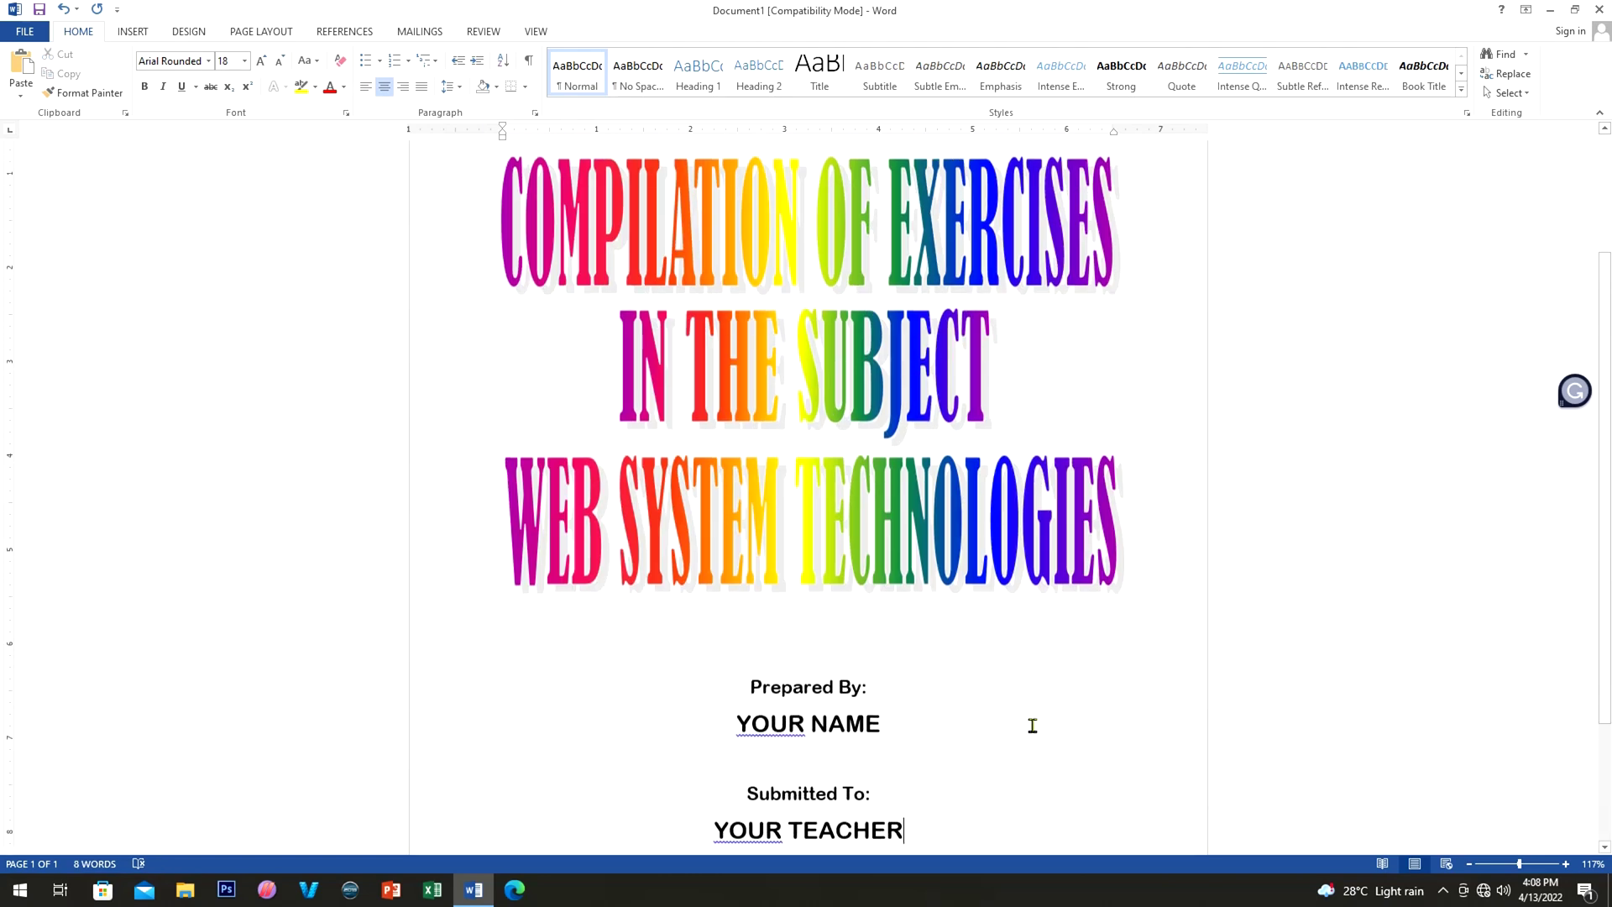
scroll(1058, 717, "down", 1)
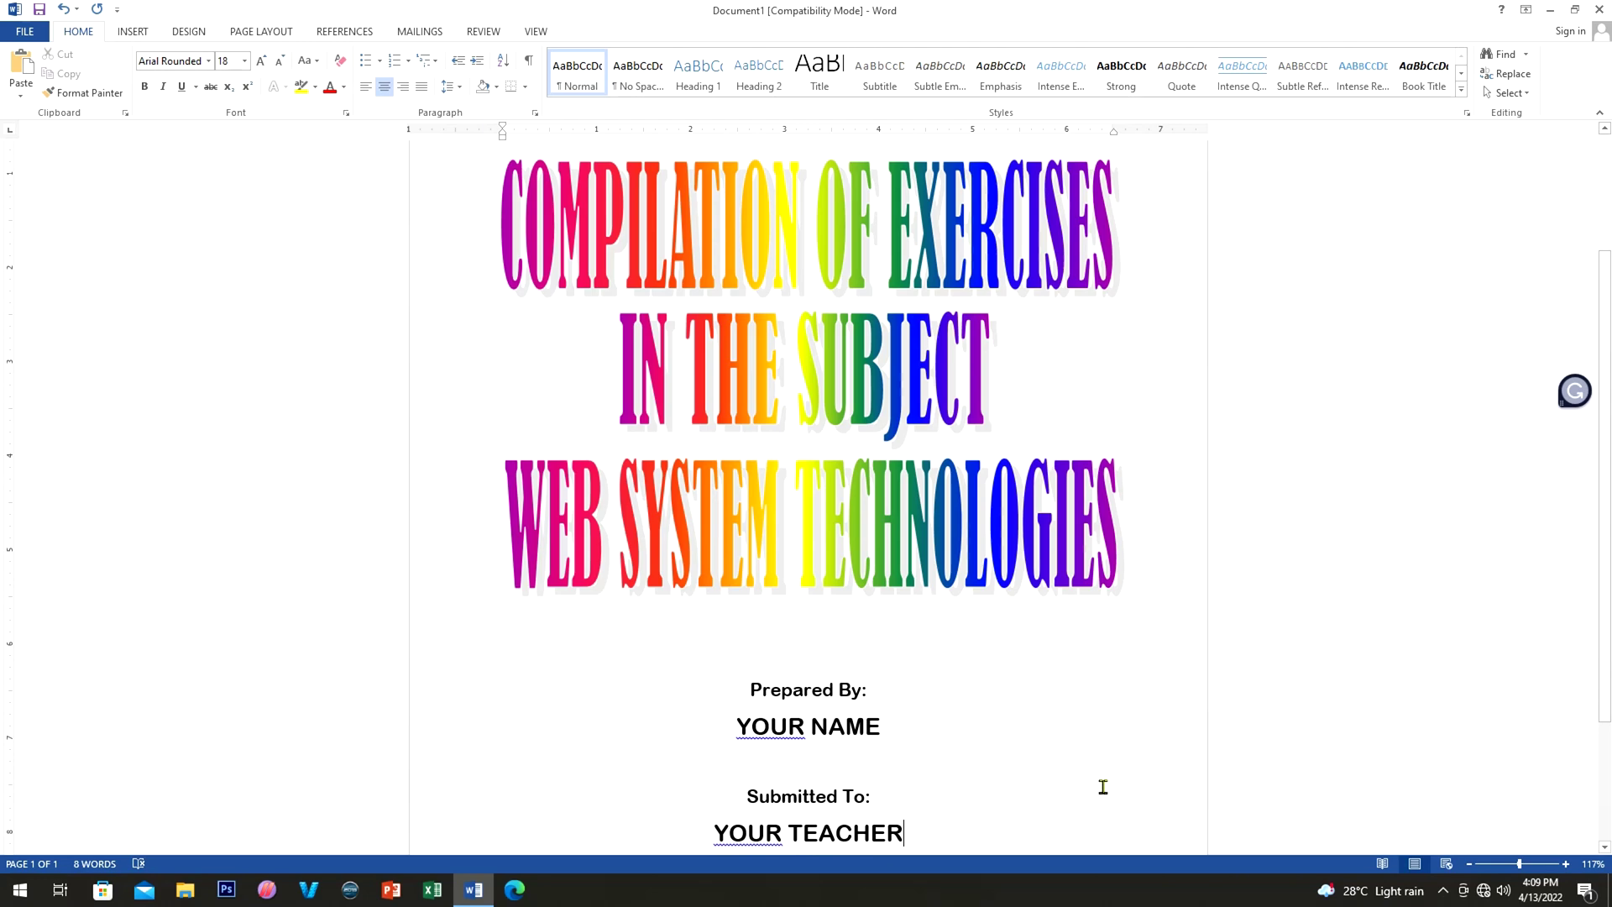
left_click(183, 33)
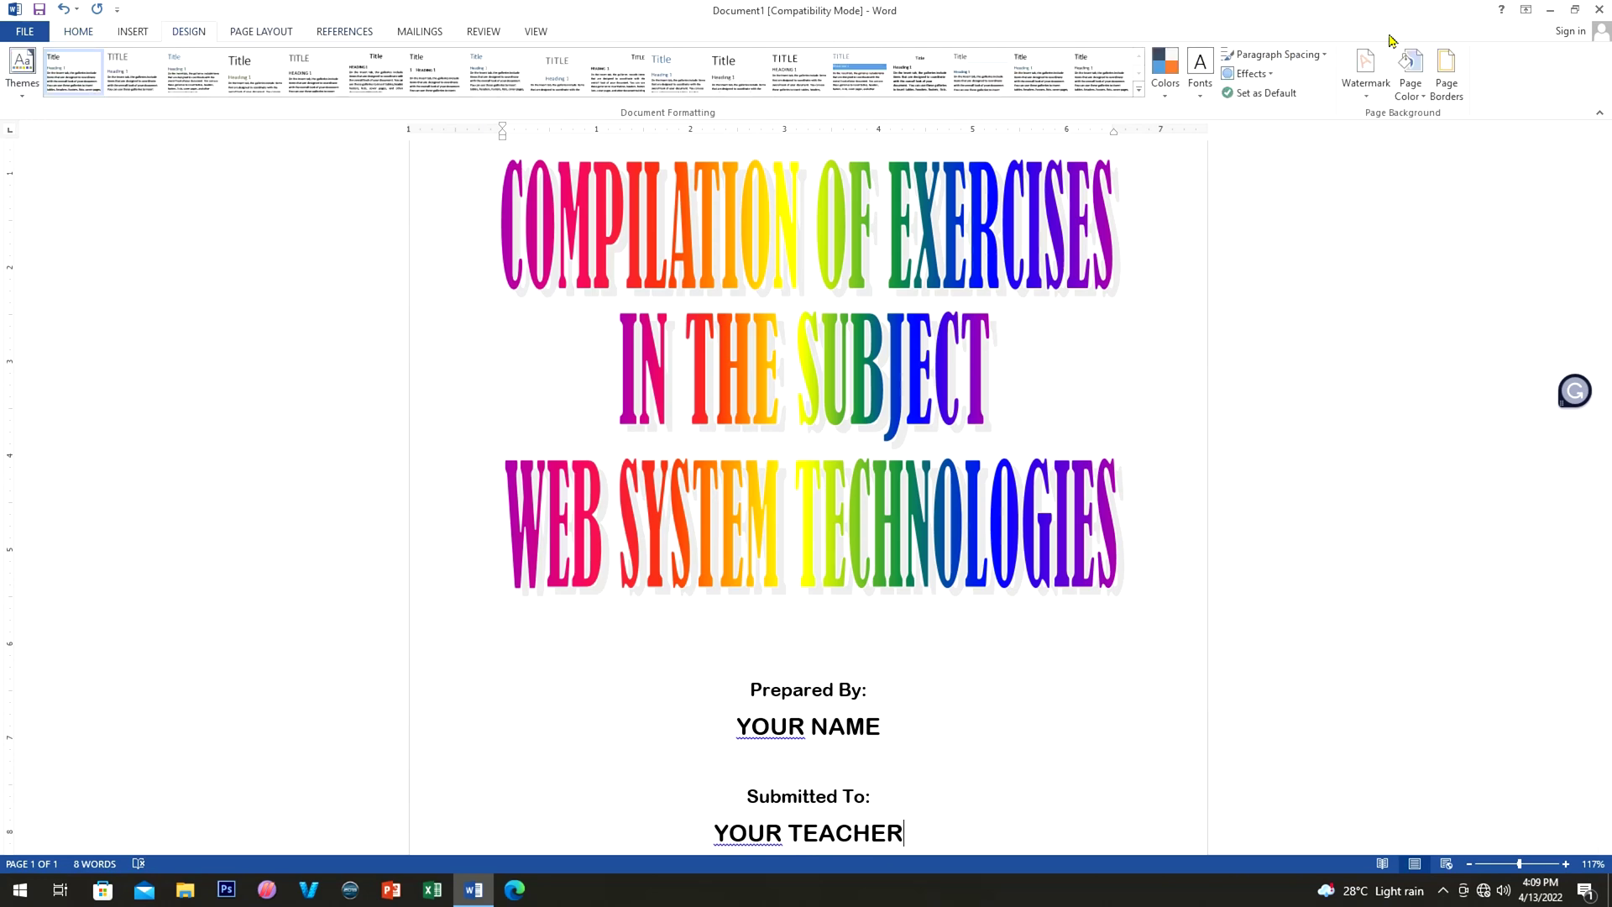
Step: Apply a thick solid black 6 pt Box border around the whole page
left_click(1457, 91)
mouse_move(798, 345)
left_mouse_down()
mouse_move(828, 421)
mouse_move(806, 340)
mouse_move(798, 370)
left_mouse_up()
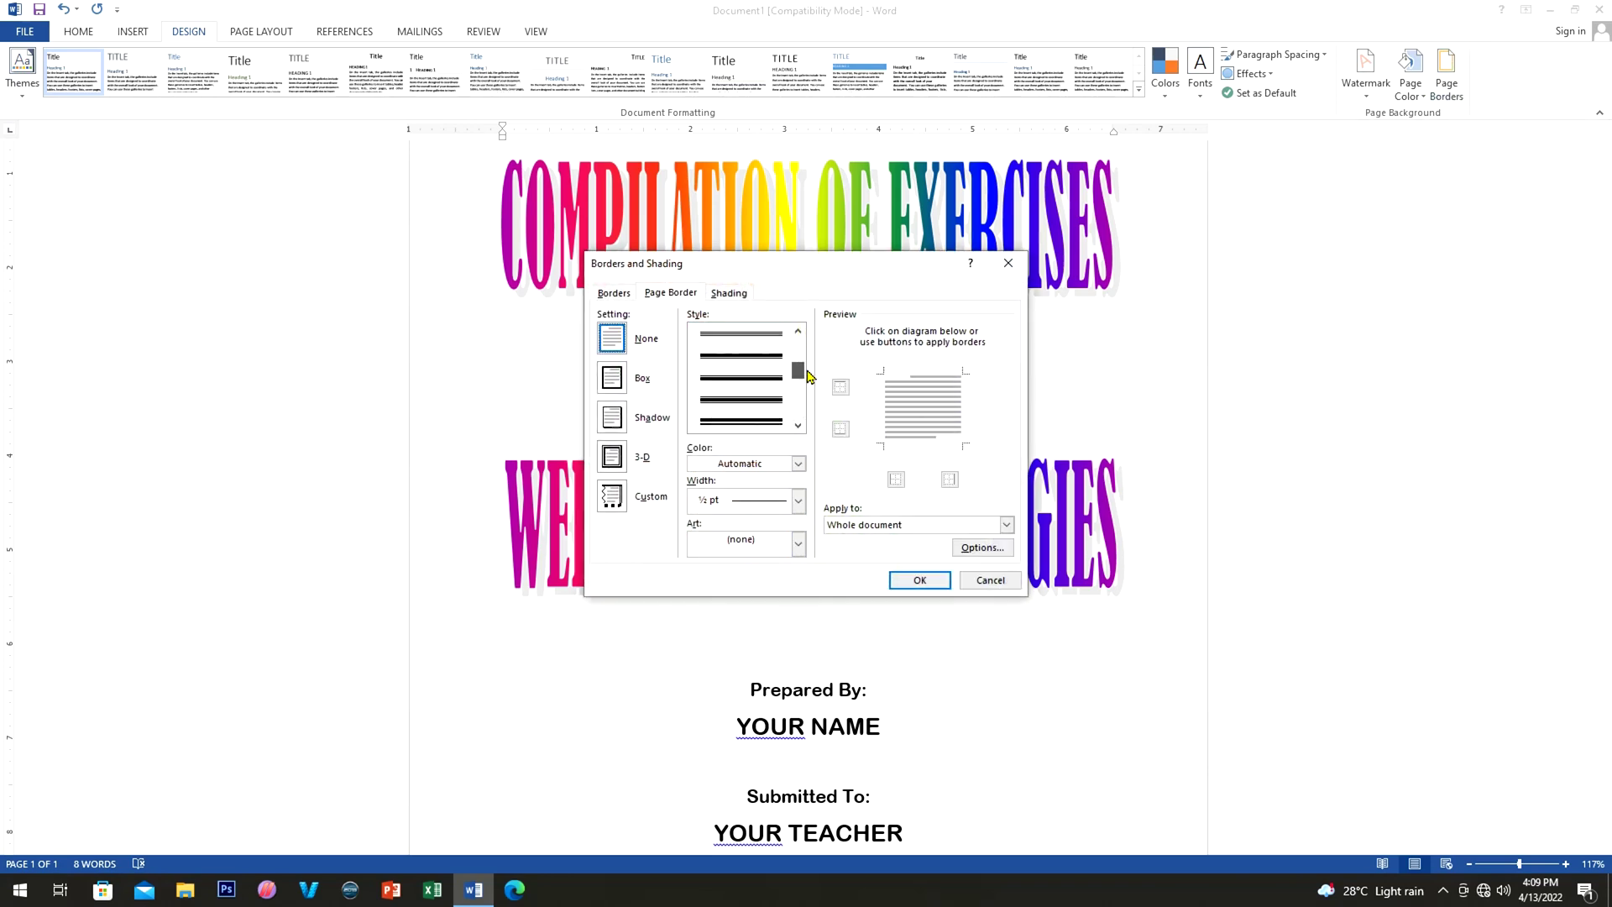
left_click(742, 363)
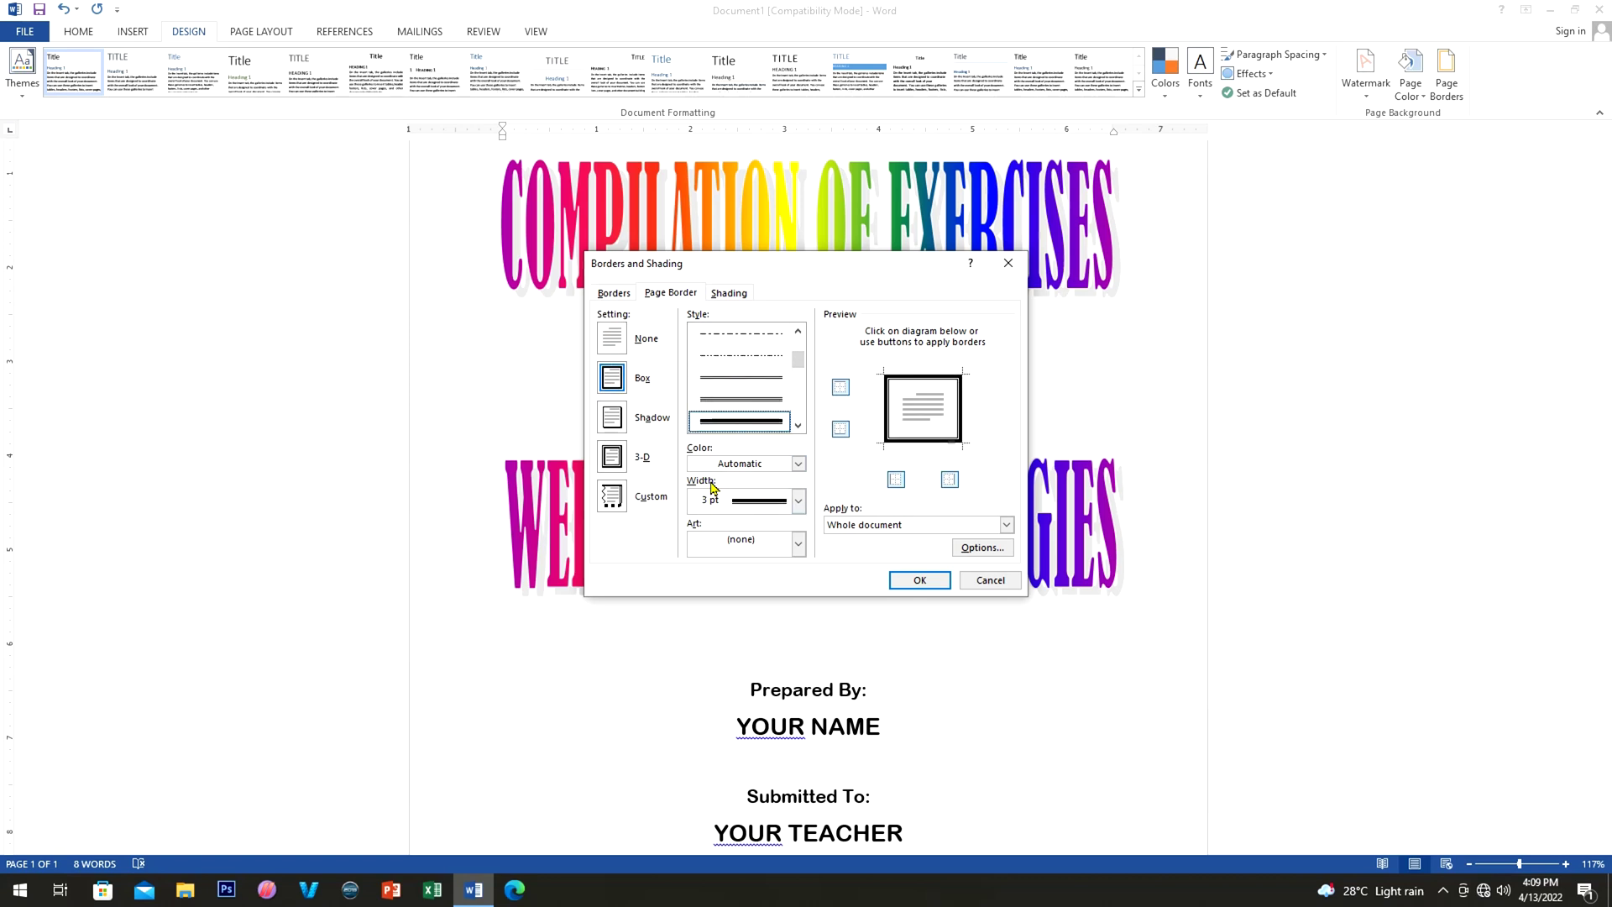
left_click(798, 504)
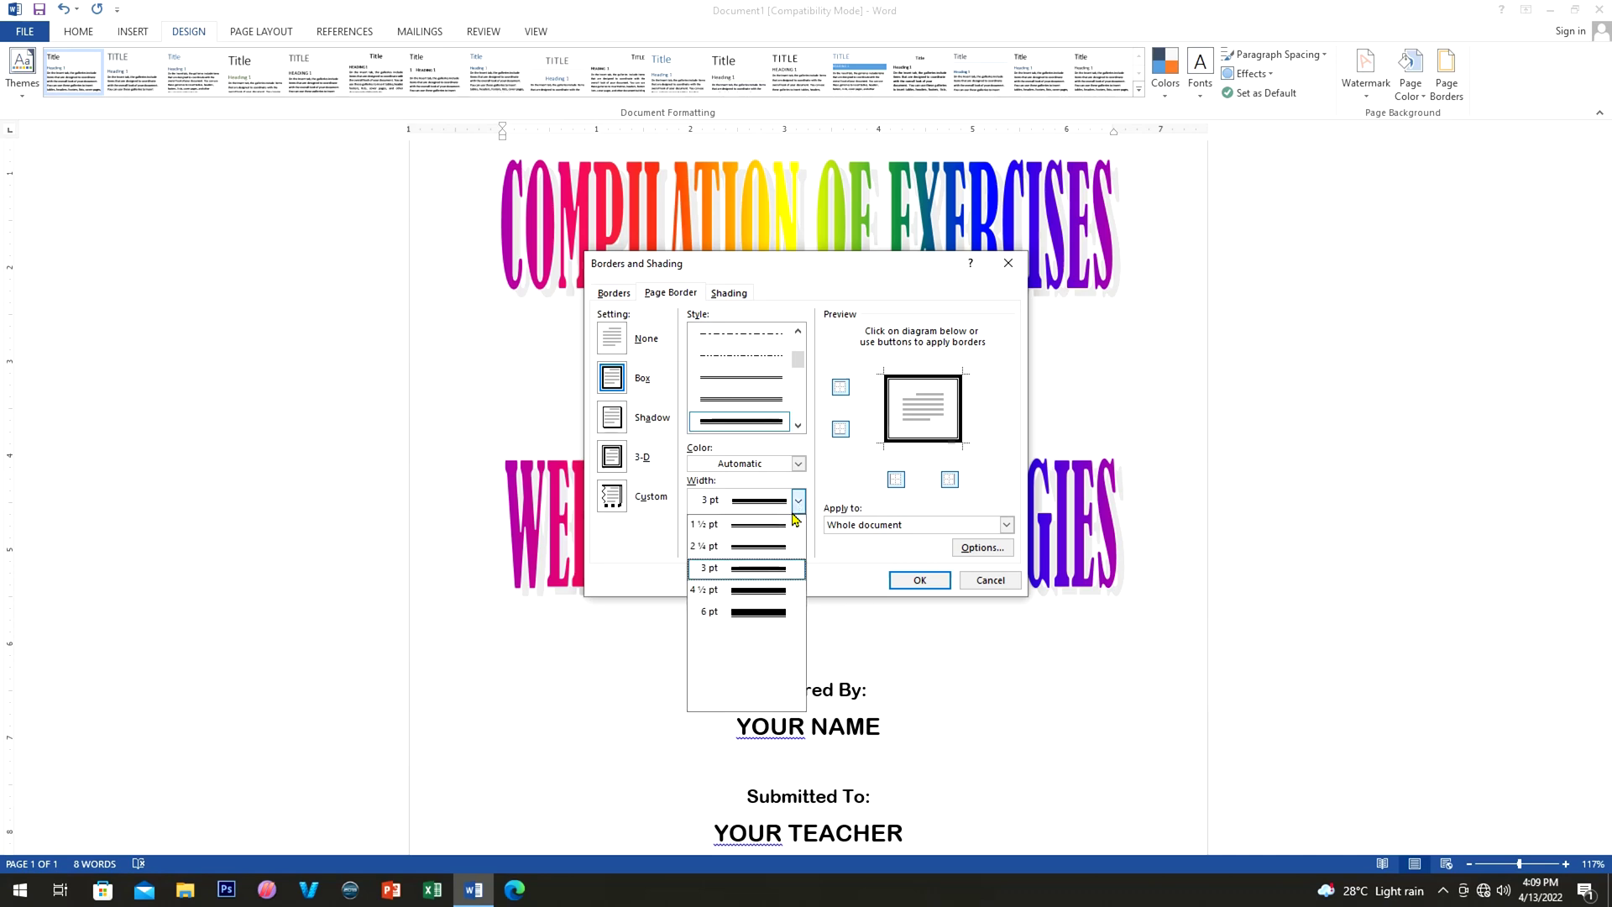
left_click(739, 613)
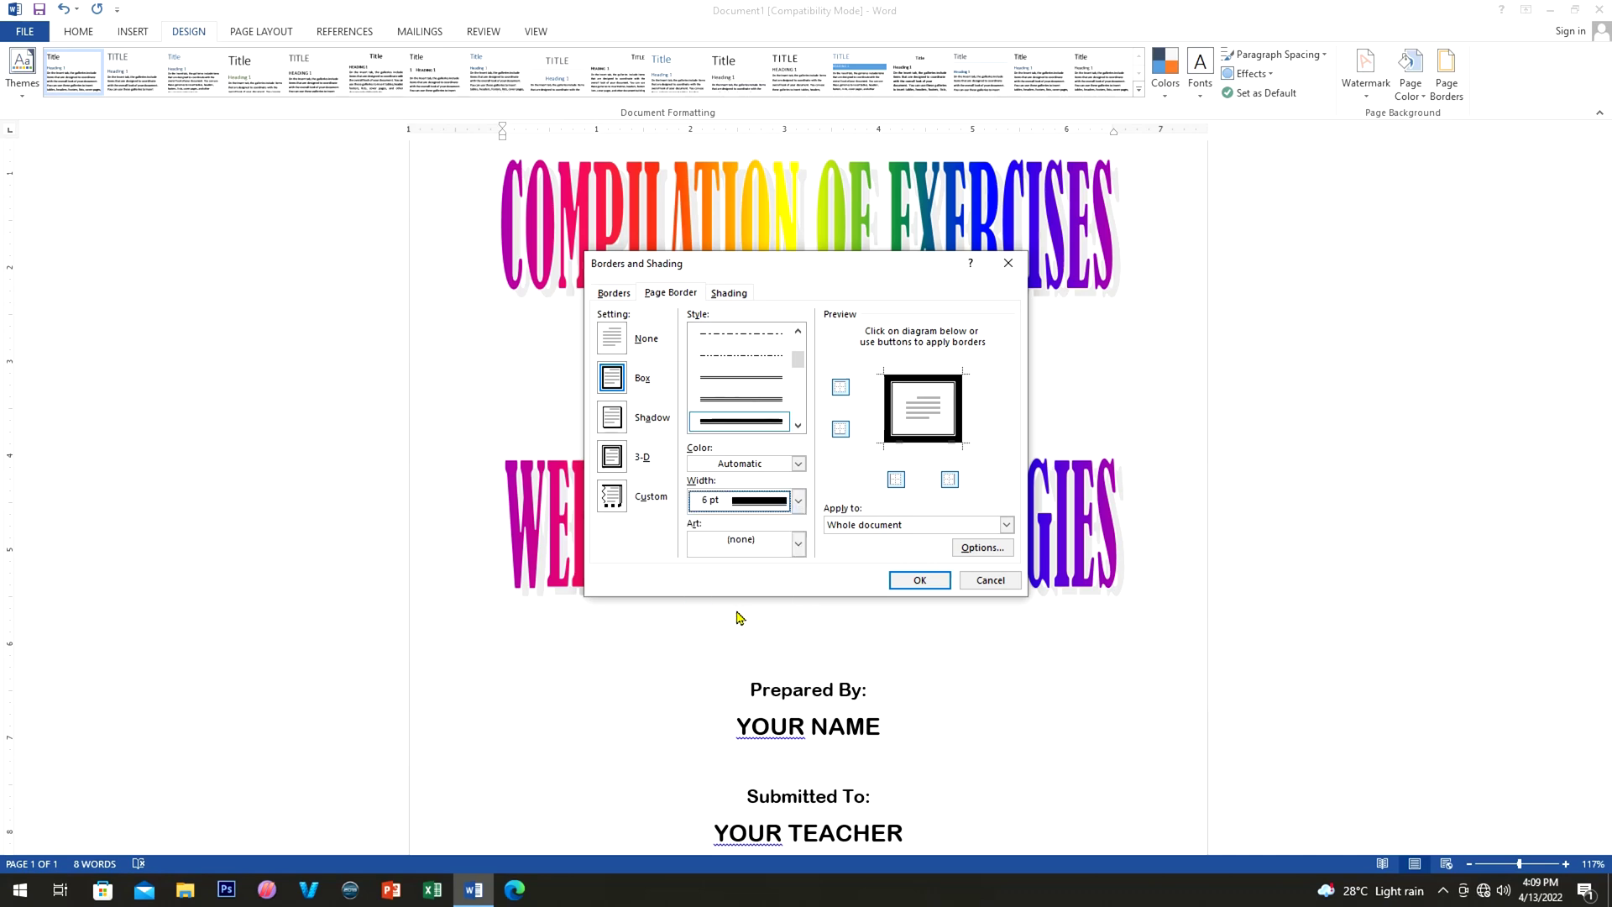
left_click(919, 579)
scroll(1163, 445, "up", 3)
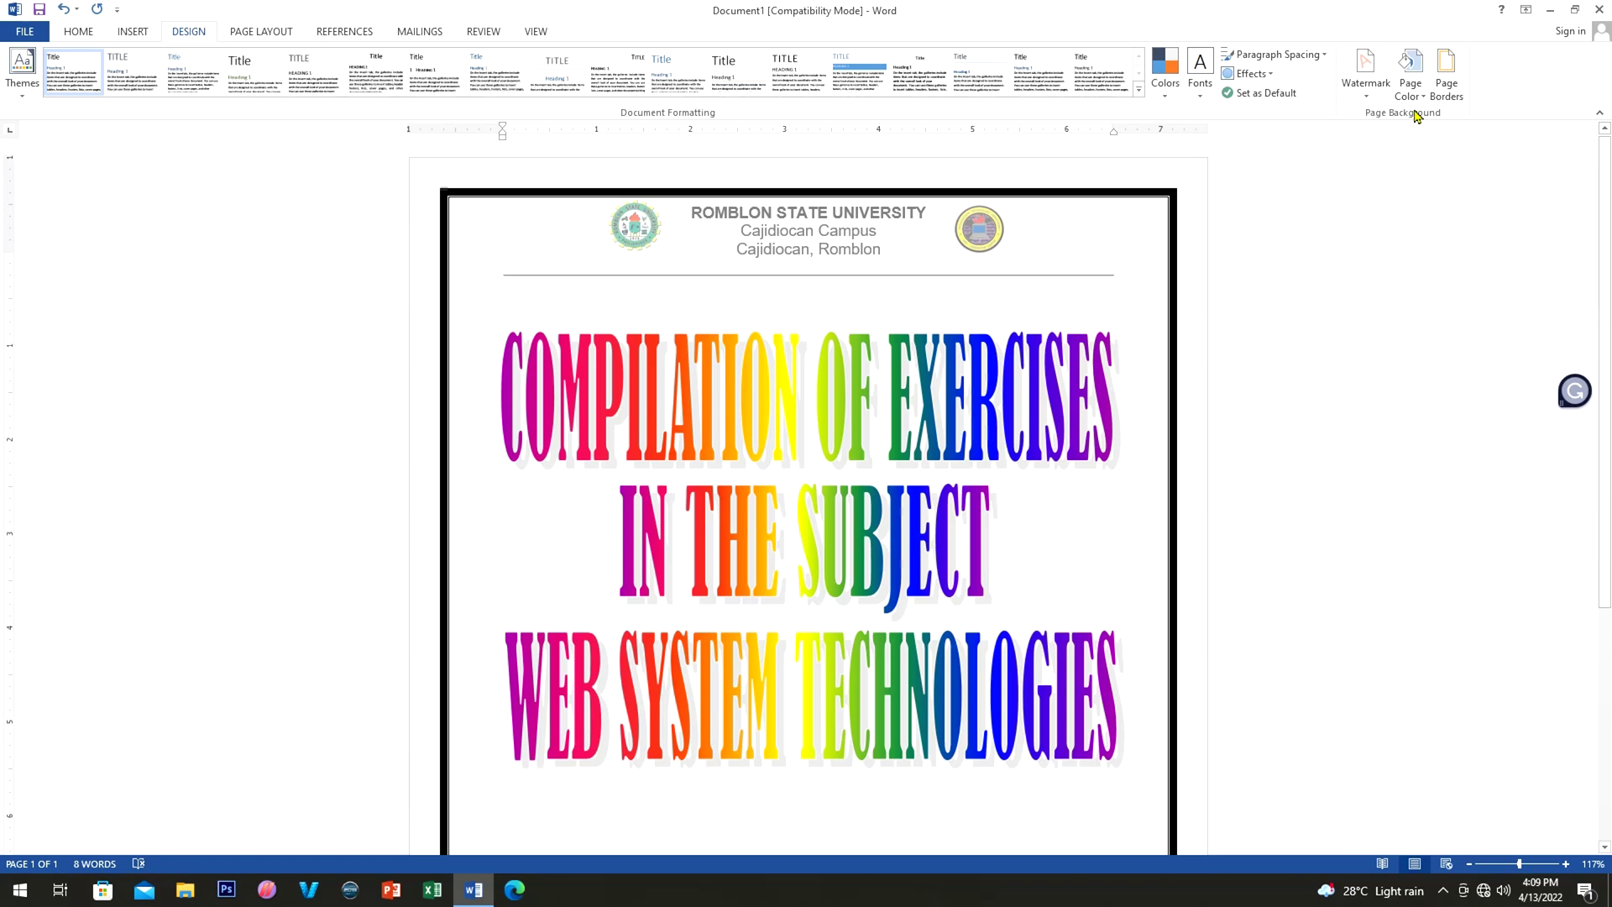
Step: Switch the page border to the red pushpin art border at 22 pt width
left_click(1455, 96)
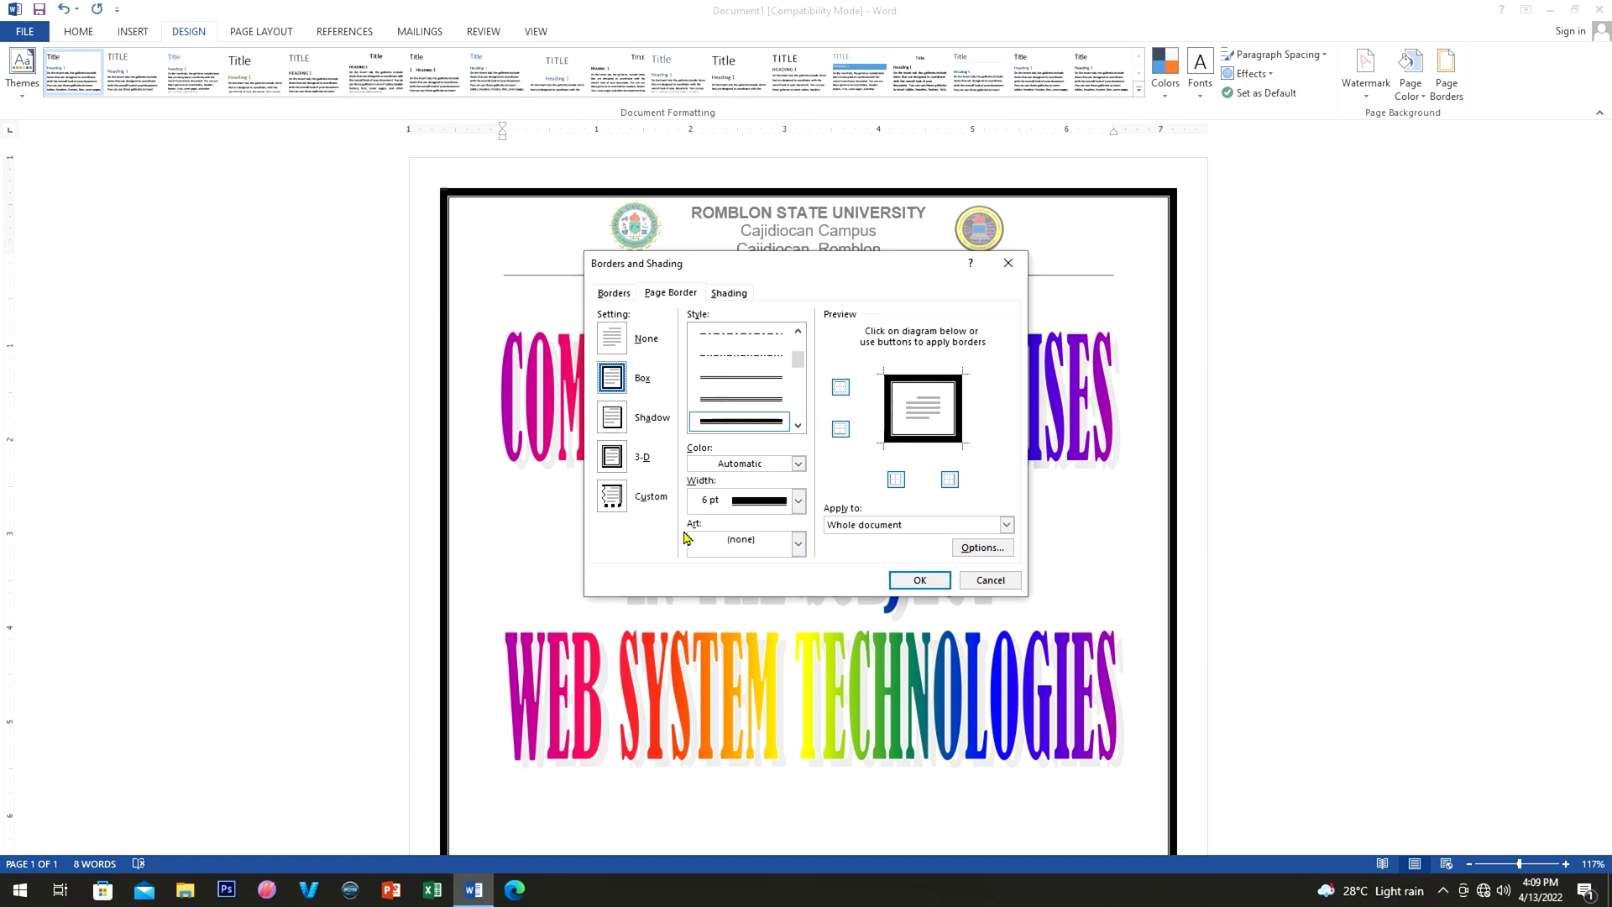
left_click(740, 544)
scroll(767, 587, "down", 10)
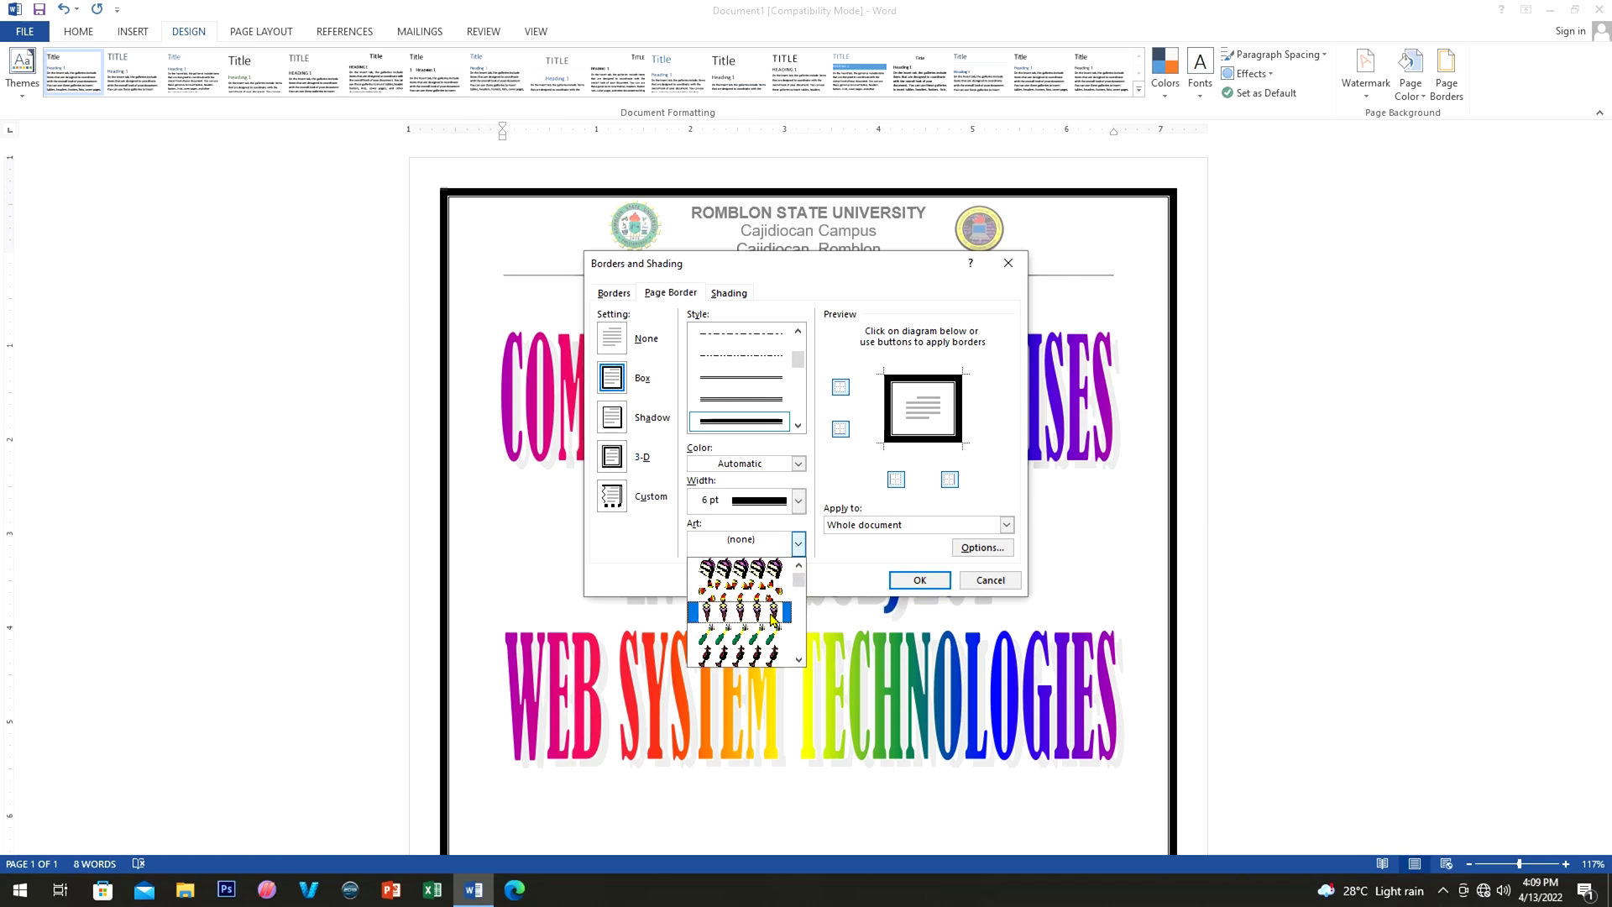
mouse_move(797, 598)
left_mouse_down()
mouse_move(799, 653)
mouse_move(799, 591)
left_mouse_up()
left_click(742, 617)
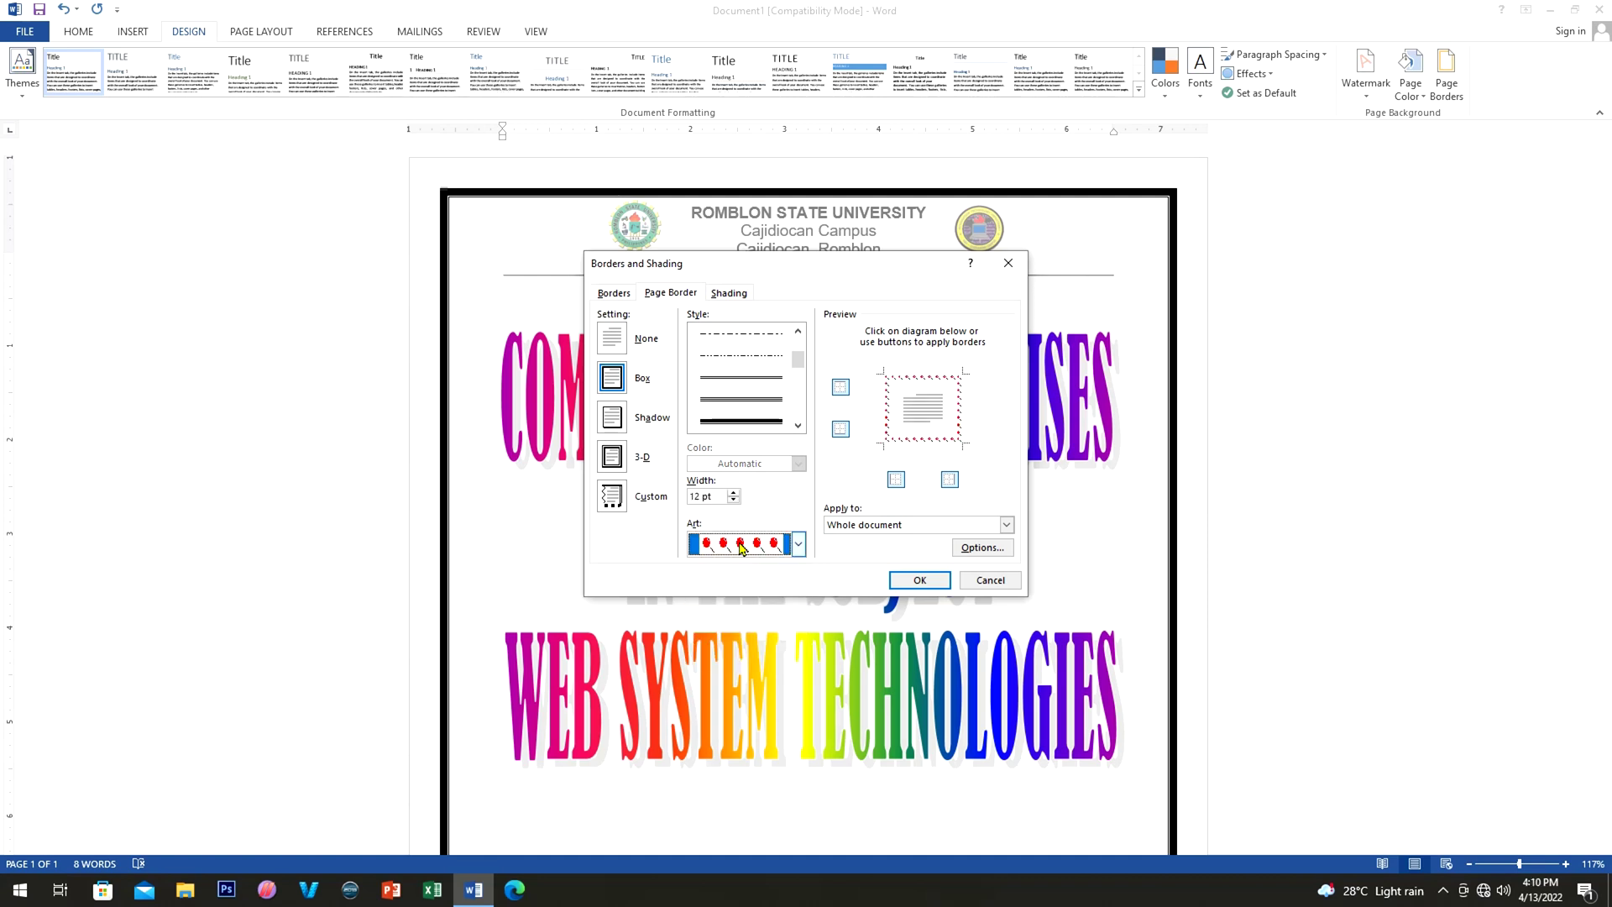
left_click(734, 493)
left_click(734, 492)
left_click(734, 493)
left_click(734, 493)
left_click(733, 493)
left_click(733, 493)
left_click(734, 493)
left_click(734, 493)
left_click(734, 493)
left_click(734, 493)
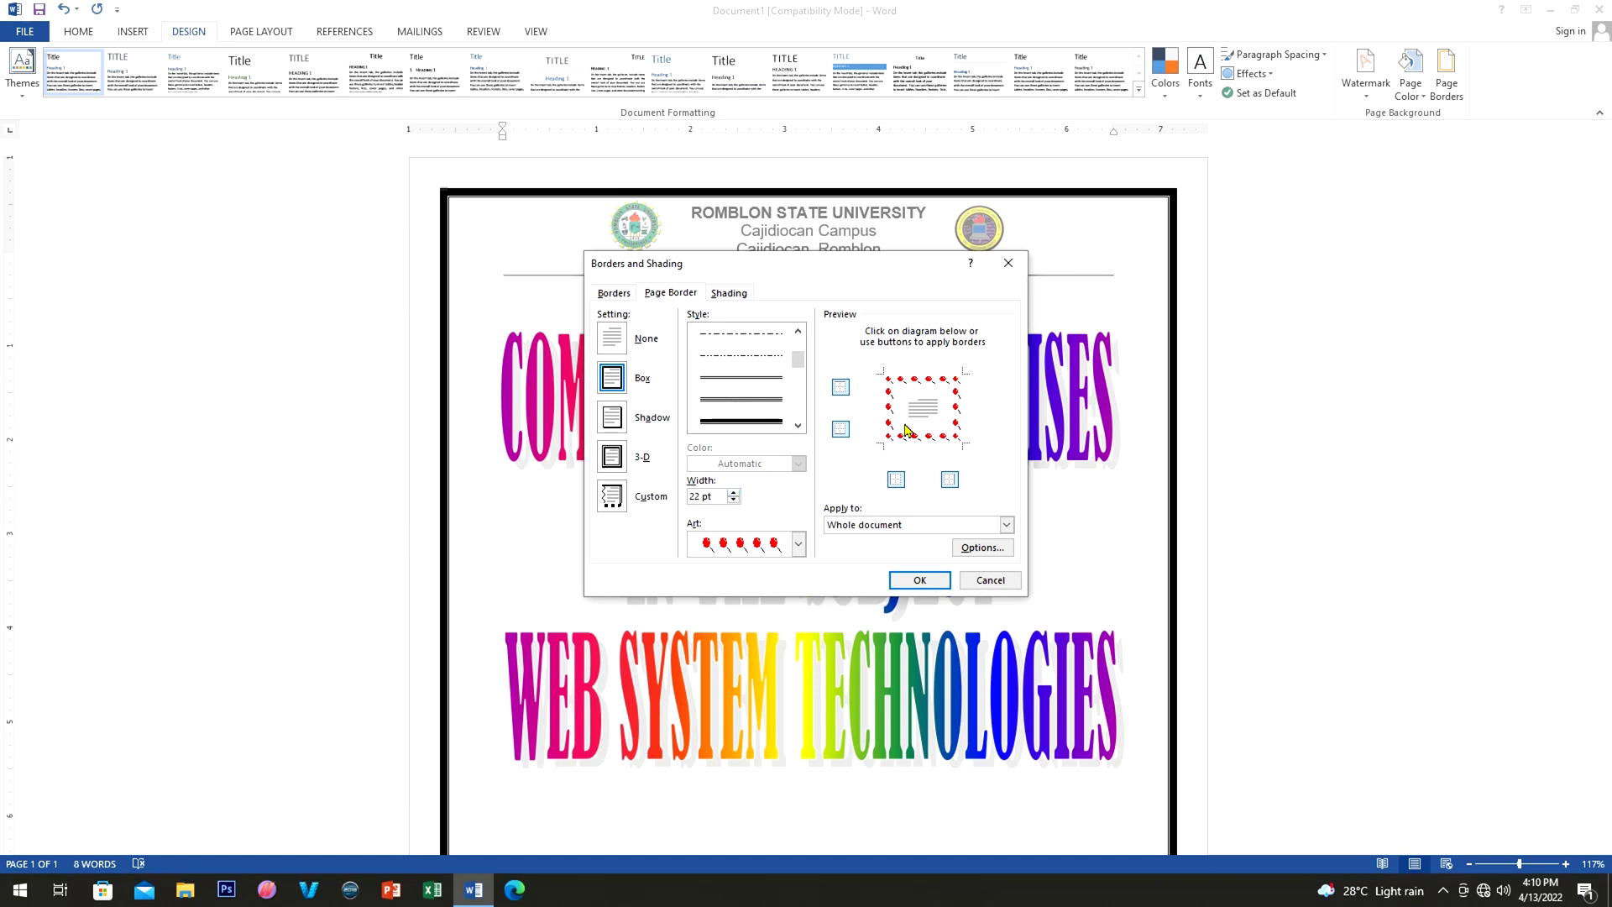
left_click(918, 580)
scroll(912, 586, "down", 3)
scroll(1126, 552, "up", 3)
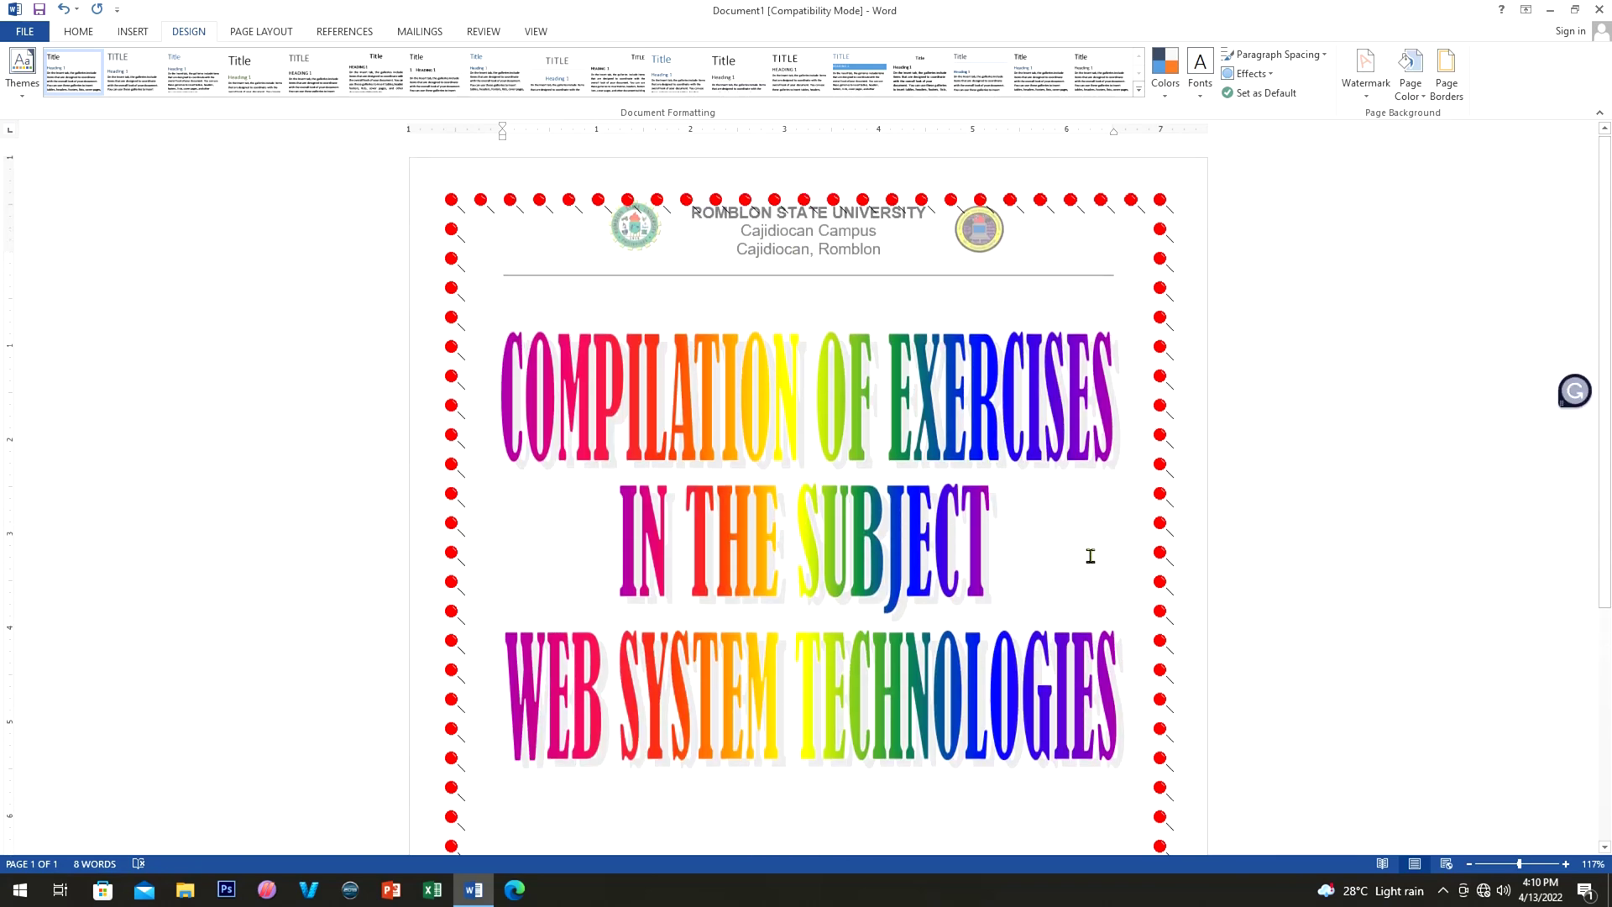
scroll(1087, 555, "down", 3, "ctrl")
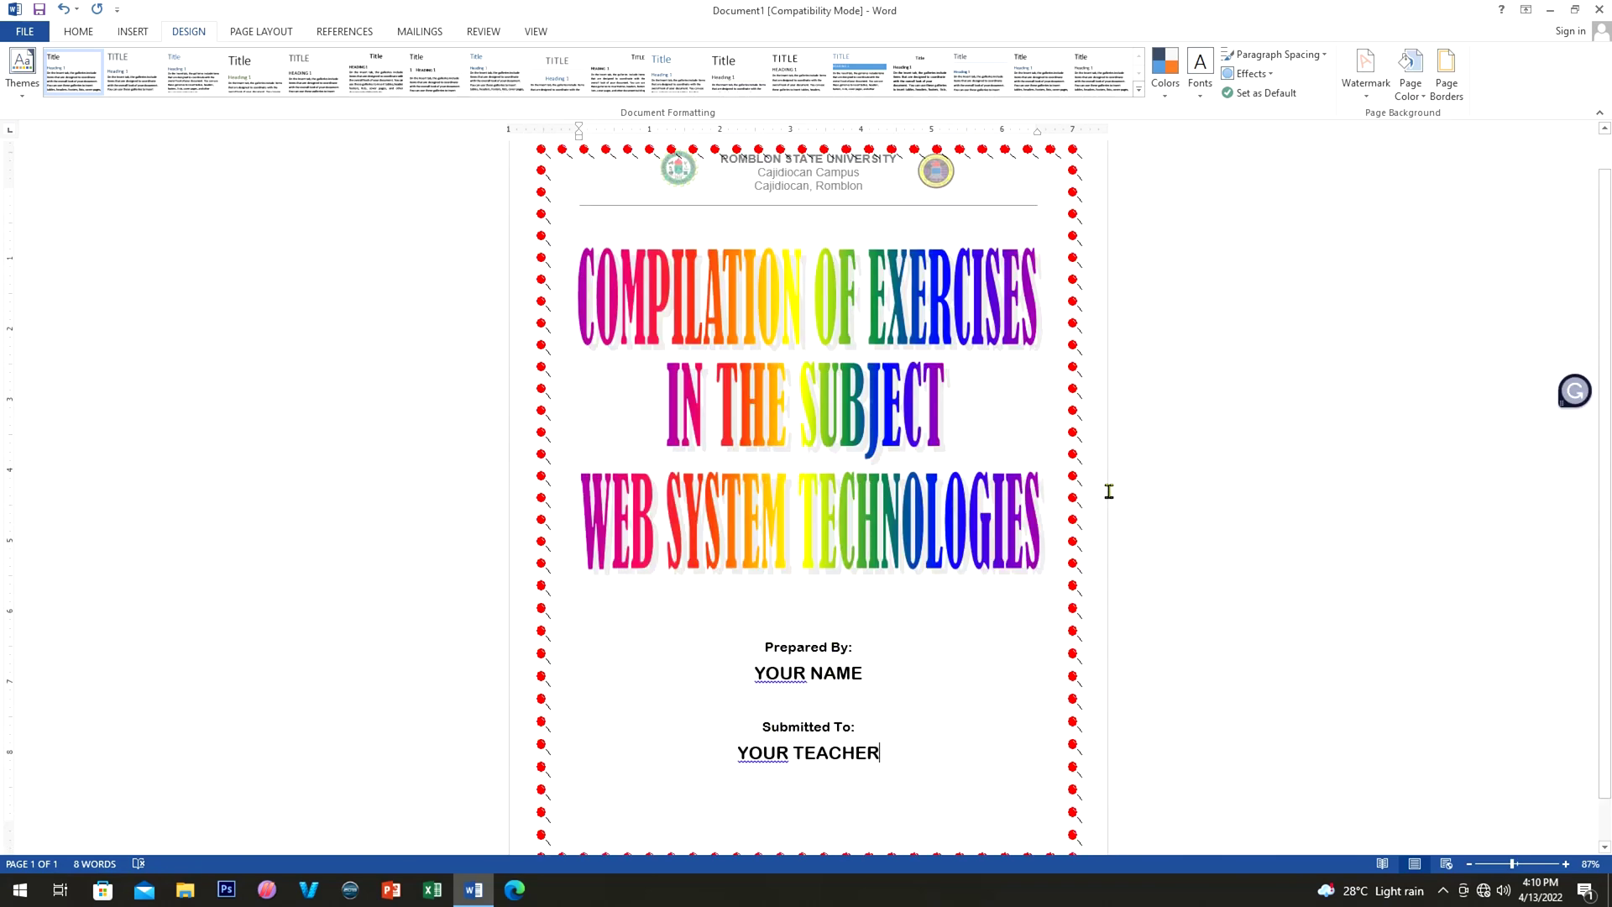